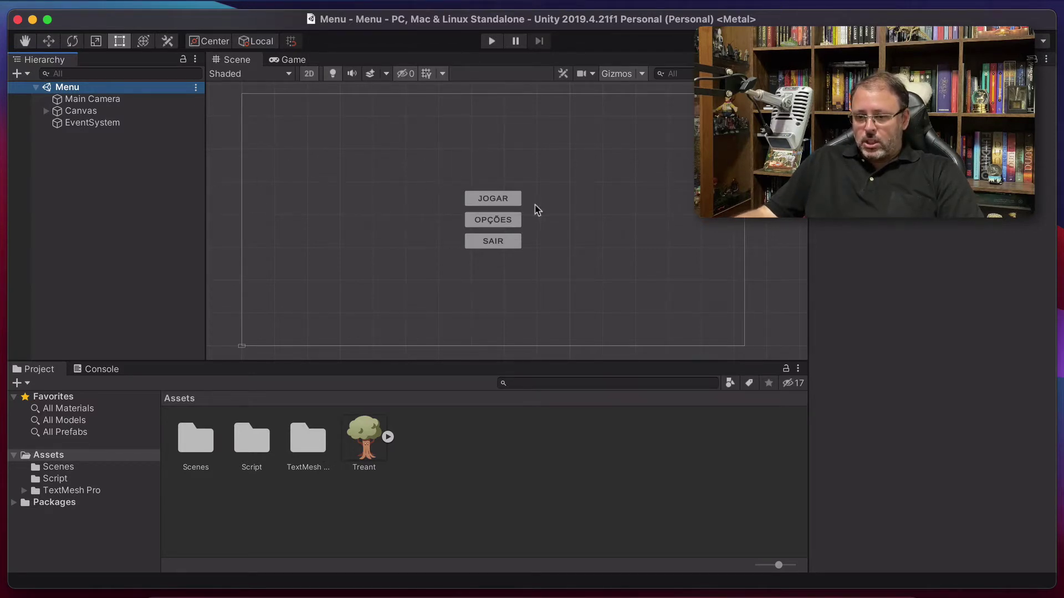
Expand the Canvas in the Menu scene and select the Menu Principal object.
{"action": "left_click", "coordinate": [52, 112]}
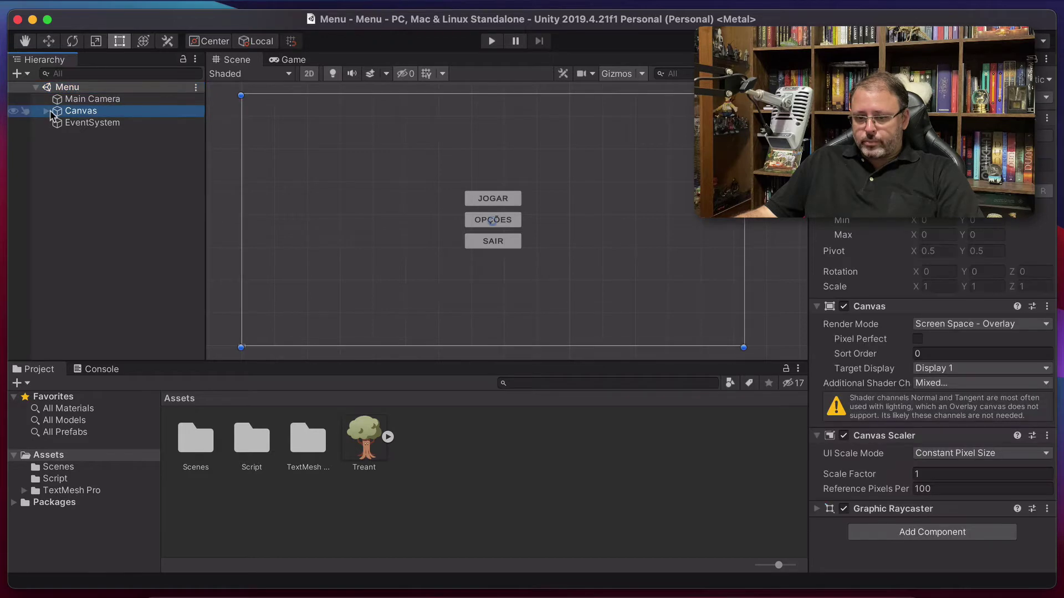
{"action": "left_click", "coordinate": [47, 110]}
{"action": "left_click", "coordinate": [88, 122]}
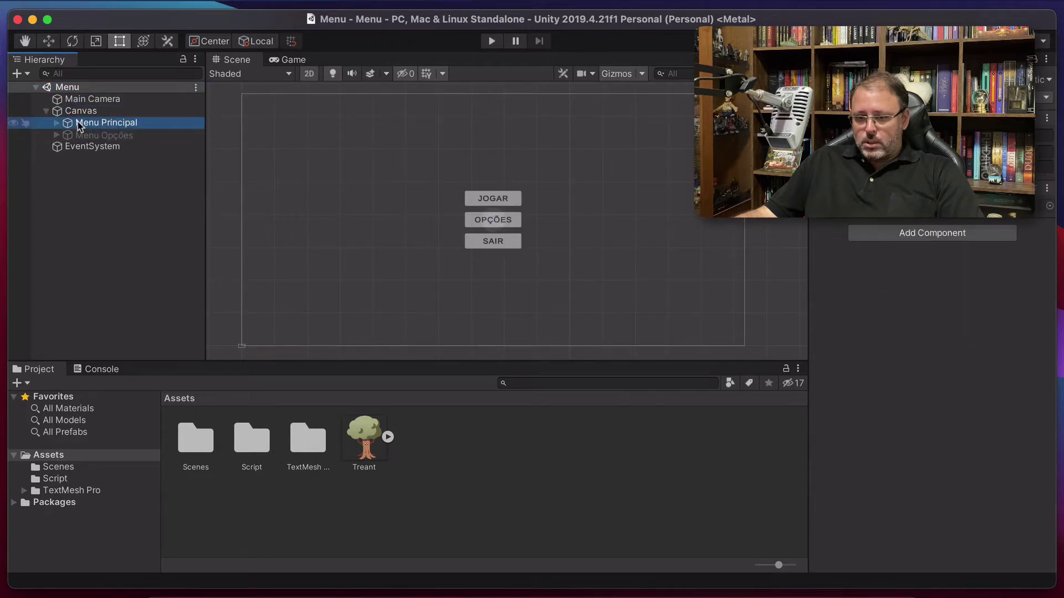
Run the Menu scene, try the JOGAR, OPÇÕES and VOLTAR buttons, and stop play mode.
{"action": "left_click", "coordinate": [491, 42]}
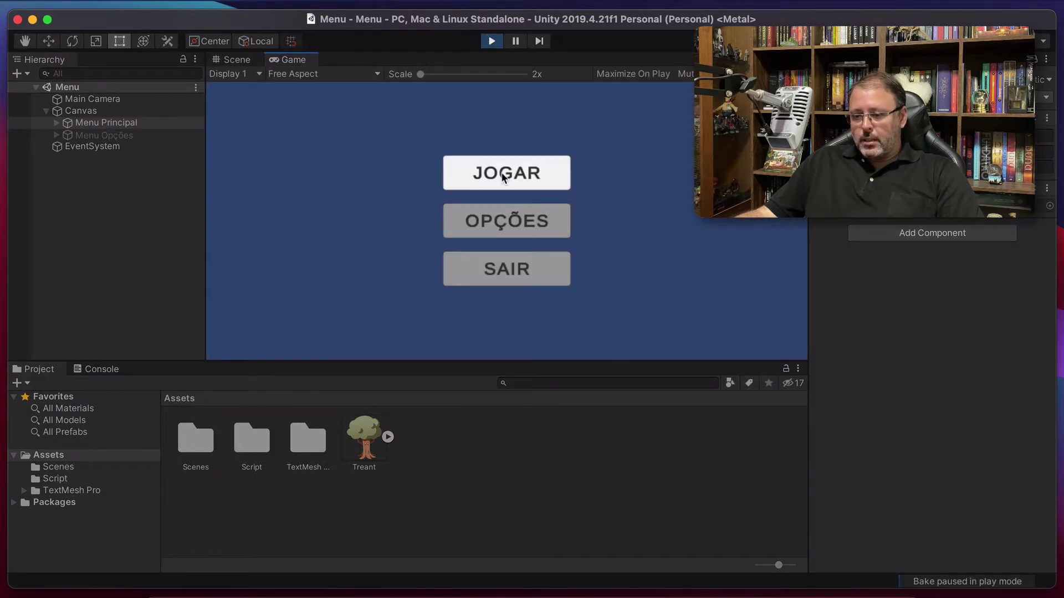
{"action": "left_click", "coordinate": [497, 178]}
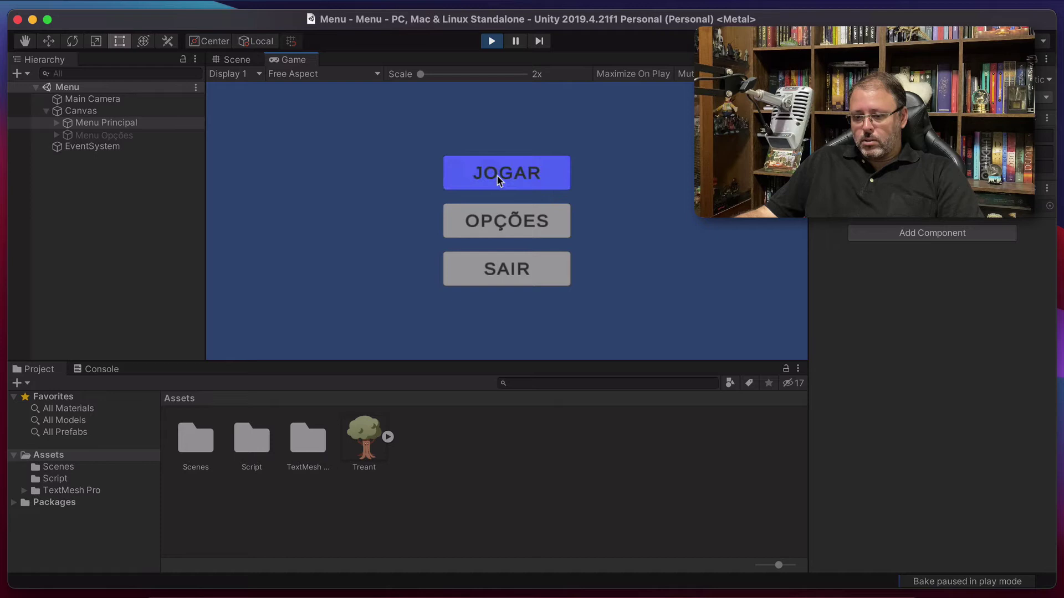
{"action": "left_click", "coordinate": [500, 220]}
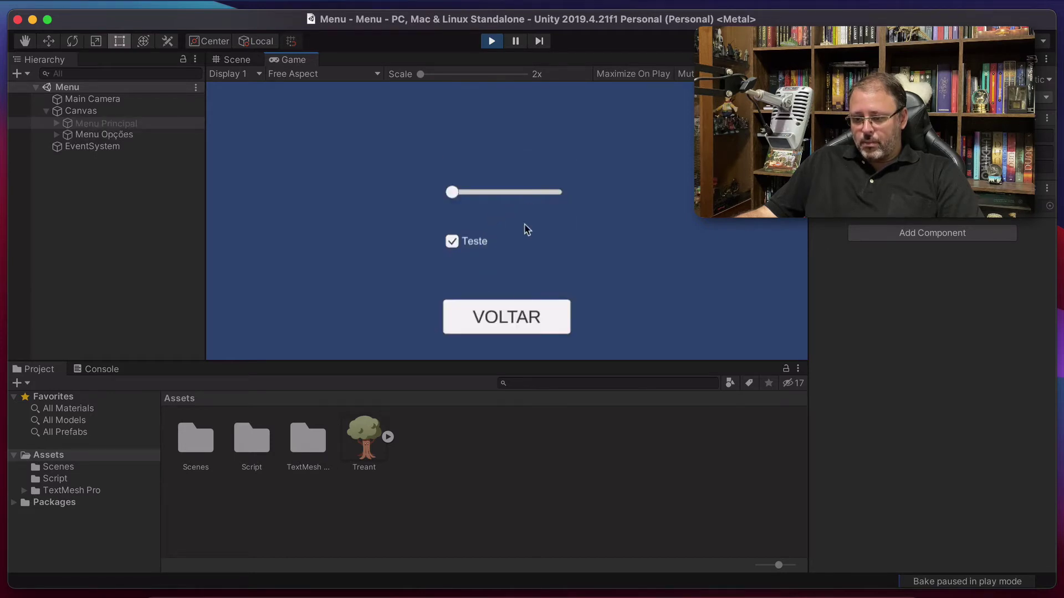
{"action": "left_click", "coordinate": [513, 310]}
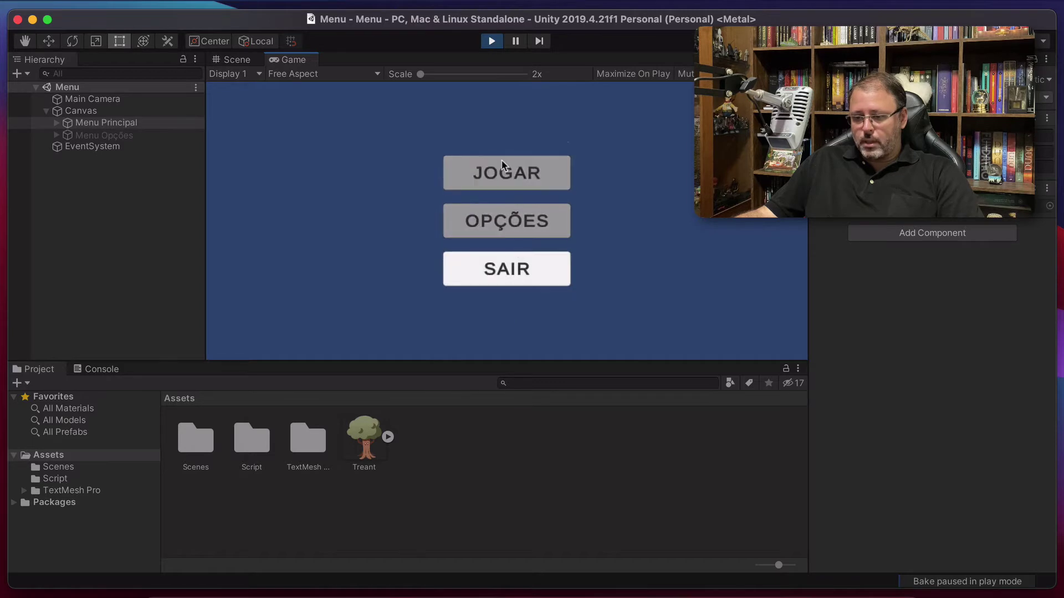
{"action": "left_click", "coordinate": [491, 41]}
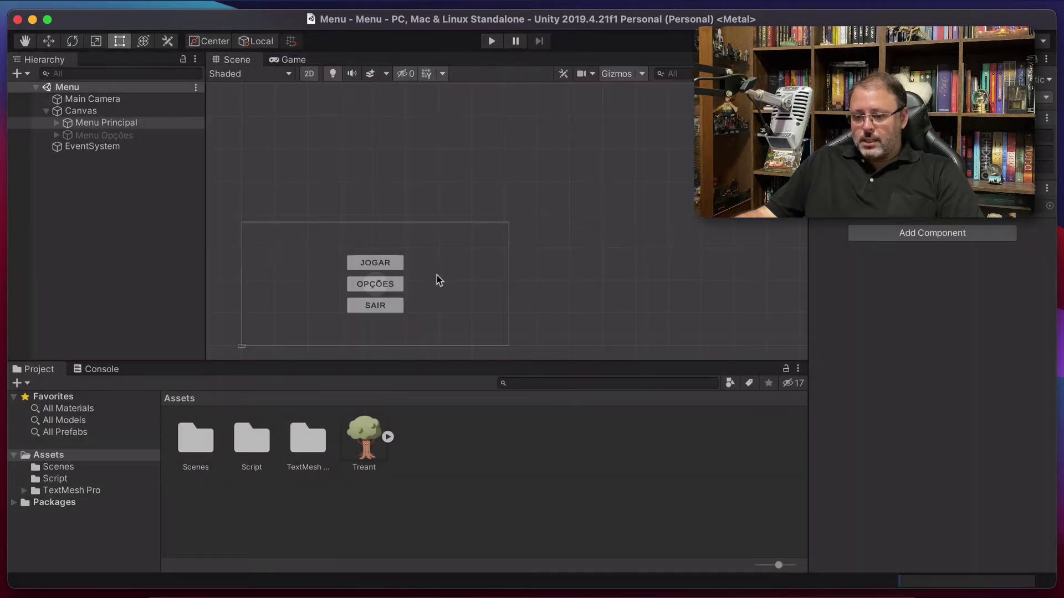
Select the Treant image asset to view its import settings.
{"action": "scroll", "coordinate": [344, 290], "scroll_direction": "down", "scroll_amount": 4}
{"action": "scroll", "coordinate": [344, 290], "scroll_direction": "up", "scroll_amount": 10}
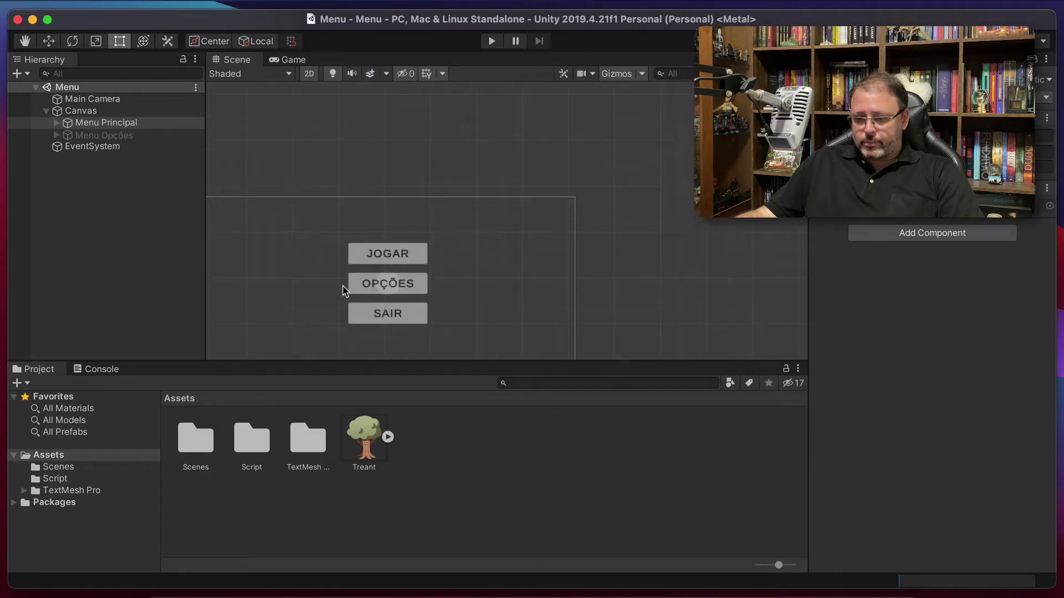
{"action": "middle_click_drag", "start_coordinate": [431, 231], "coordinate": [522, 172]}
{"action": "left_click", "coordinate": [364, 439]}
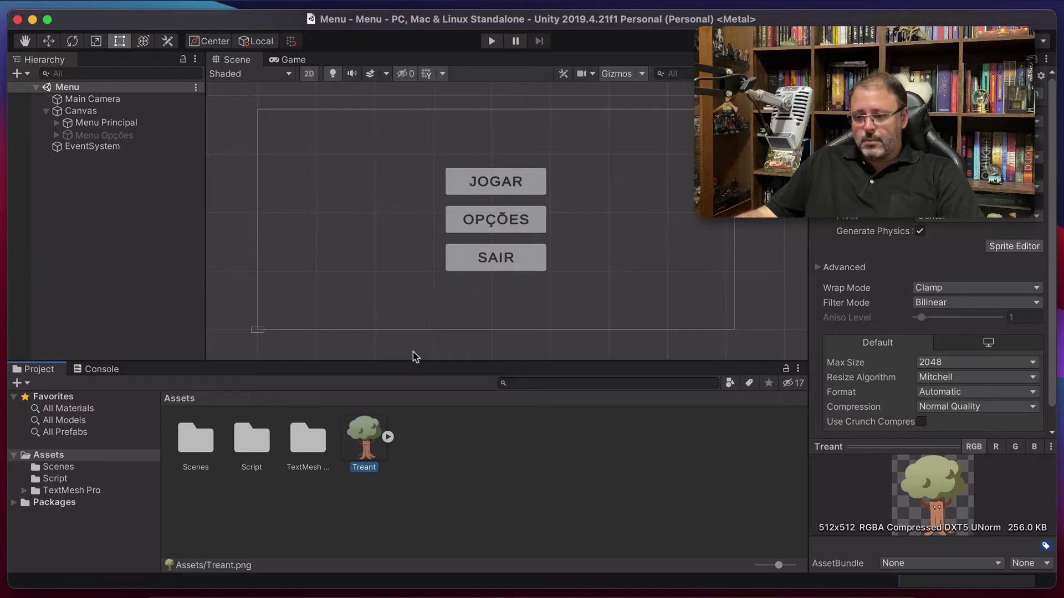
Run the scene, look over the available game view aspect ratios and resolutions, and stop play mode.
{"action": "left_click", "coordinate": [492, 41]}
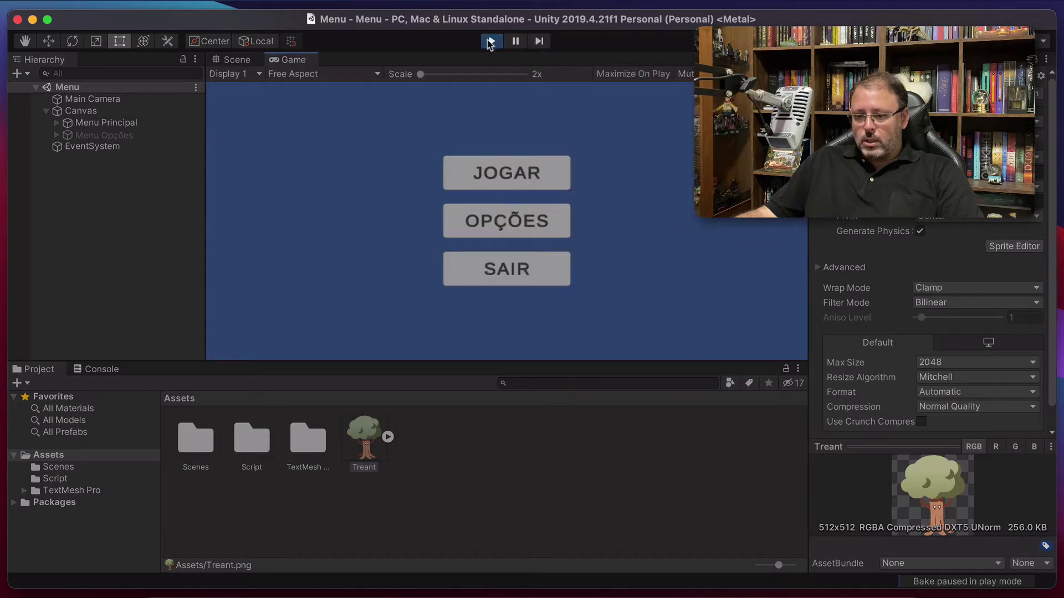
{"action": "left_click", "coordinate": [311, 77]}
{"action": "left_click", "coordinate": [309, 78]}
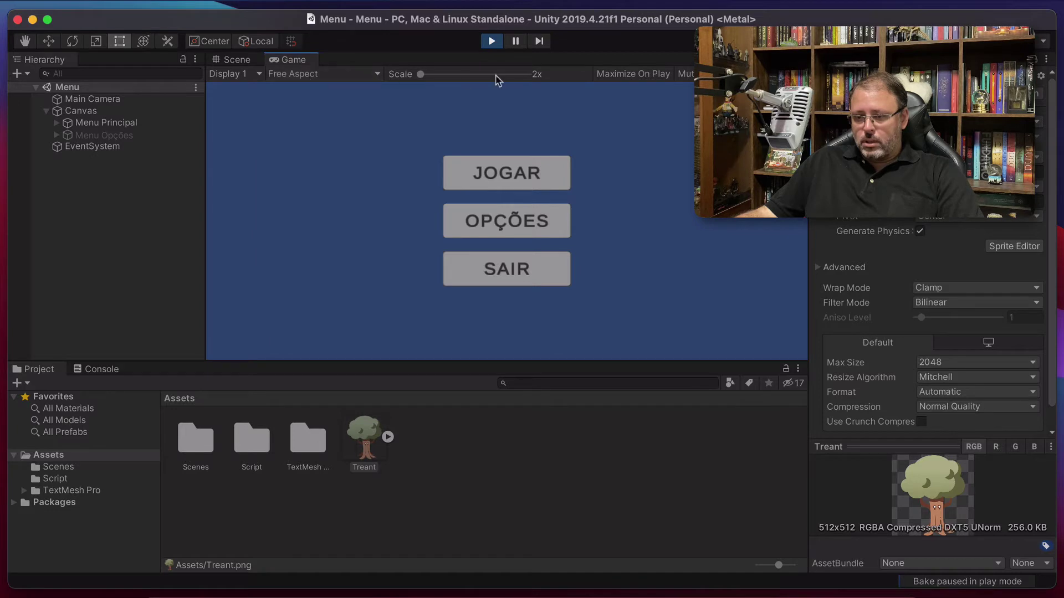
{"action": "left_click_drag", "start_coordinate": [481, 75], "coordinate": [412, 76]}
{"action": "left_click", "coordinate": [279, 70]}
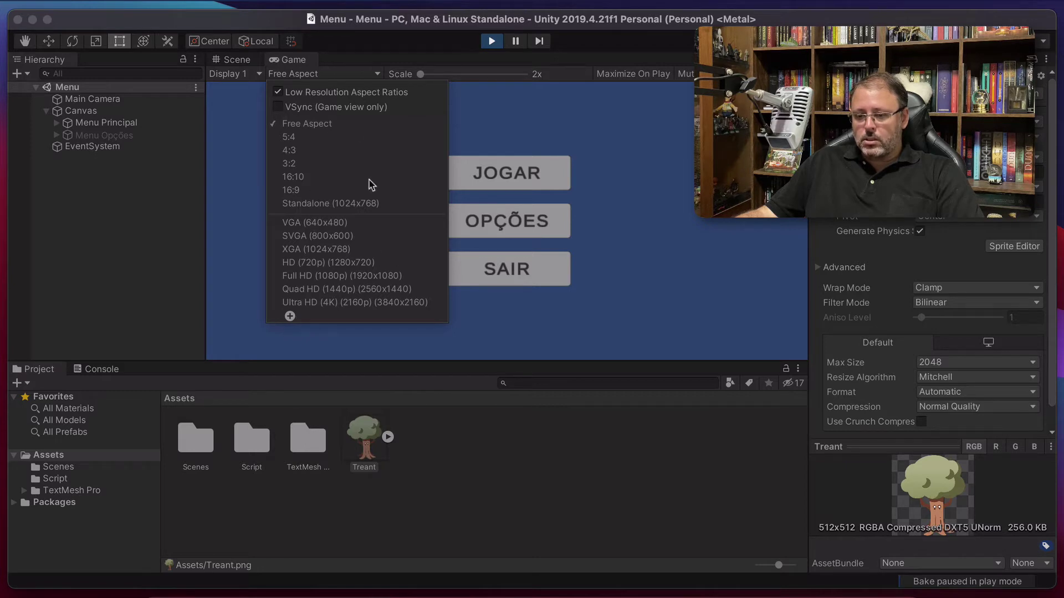
{"action": "left_click", "coordinate": [298, 74]}
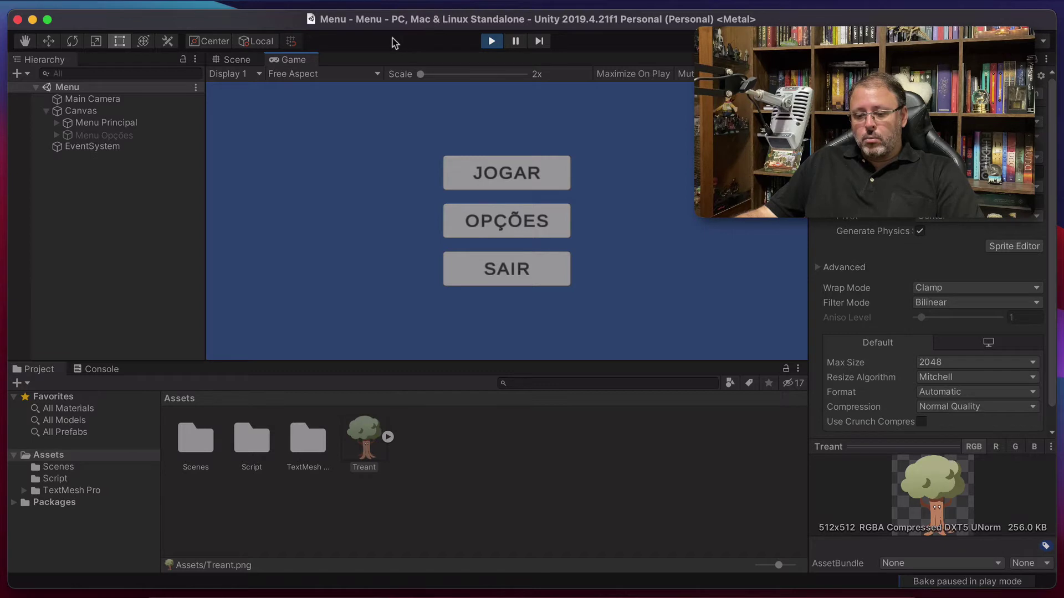
{"action": "left_click", "coordinate": [492, 41]}
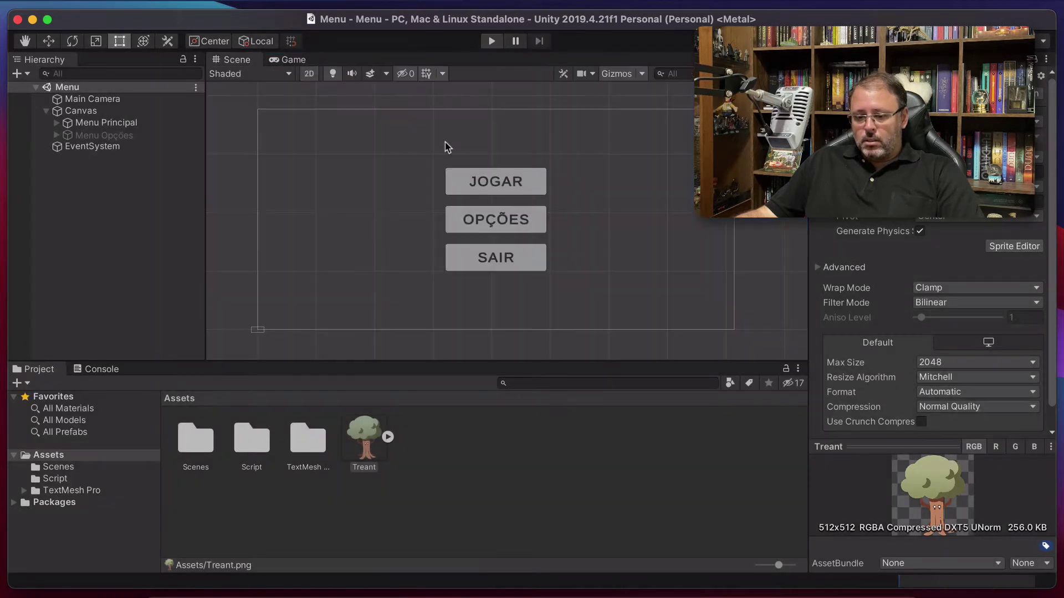
Open the Jogo scene from the Scenes folder to view it and return to the Menu scene.
{"action": "double_click", "coordinate": [196, 439]}
{"action": "right_click", "coordinate": [361, 454]}
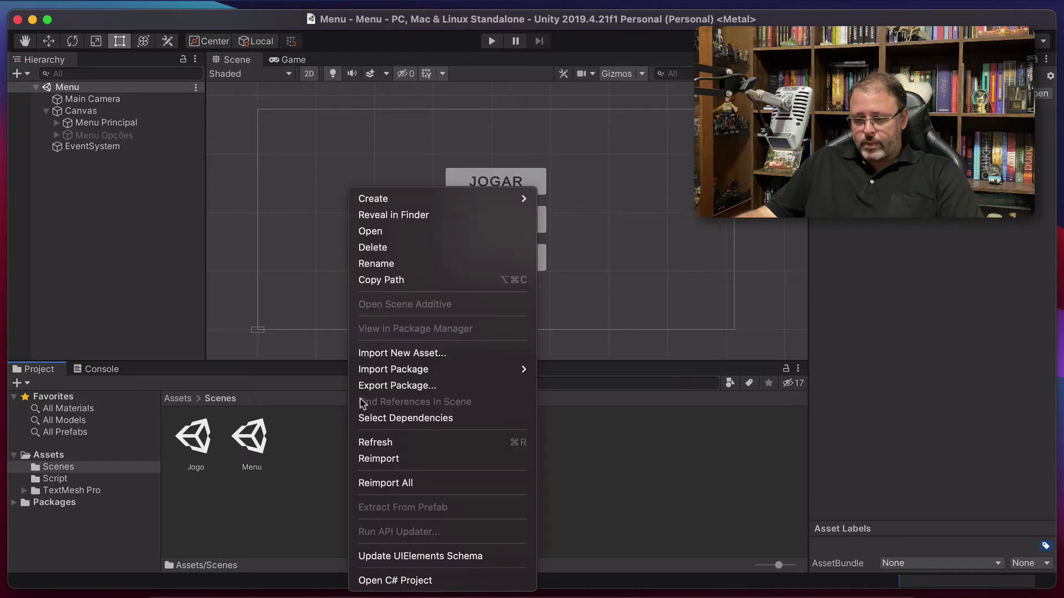
{"action": "left_click", "coordinate": [258, 459]}
{"action": "double_click", "coordinate": [188, 450]}
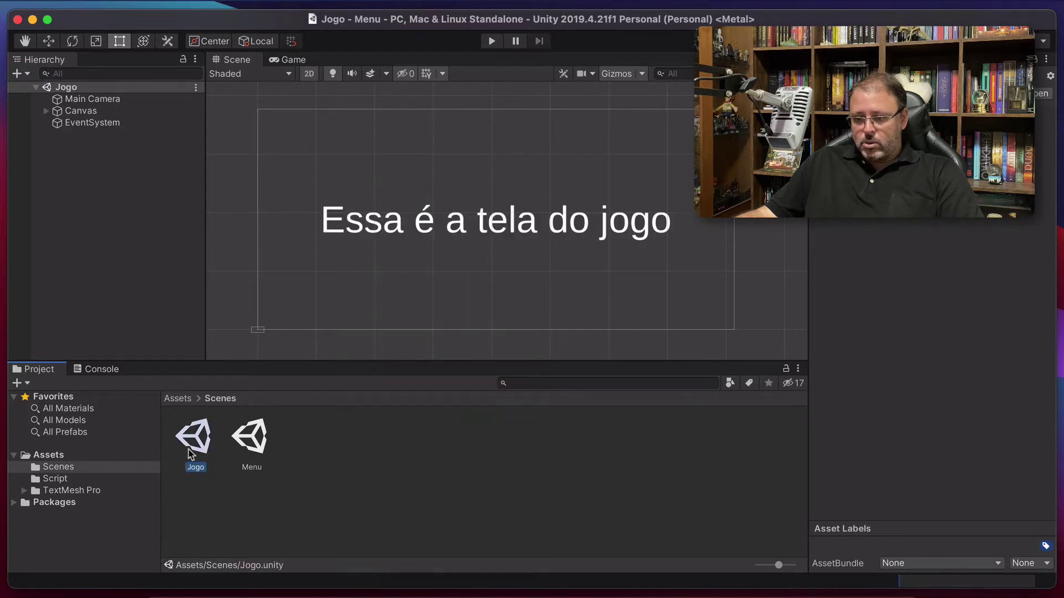
{"action": "left_click", "coordinate": [255, 455]}
{"action": "double_click", "coordinate": [256, 455]}
Create a new scene named Teste in the Scenes folder and open it.
{"action": "right_click", "coordinate": [299, 450]}
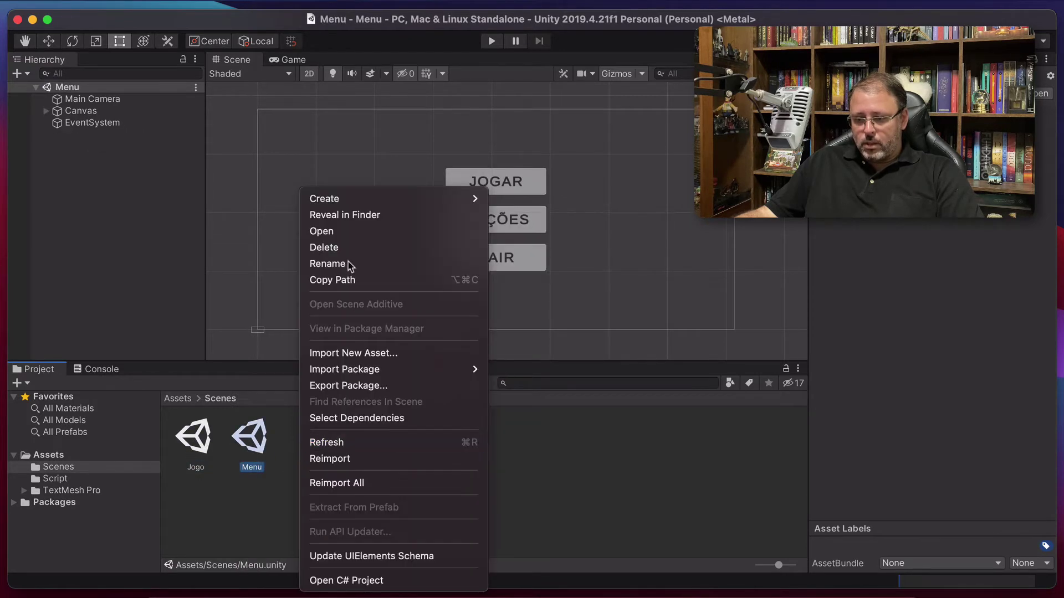
{"action": "mouse_move", "coordinate": [395, 205]}
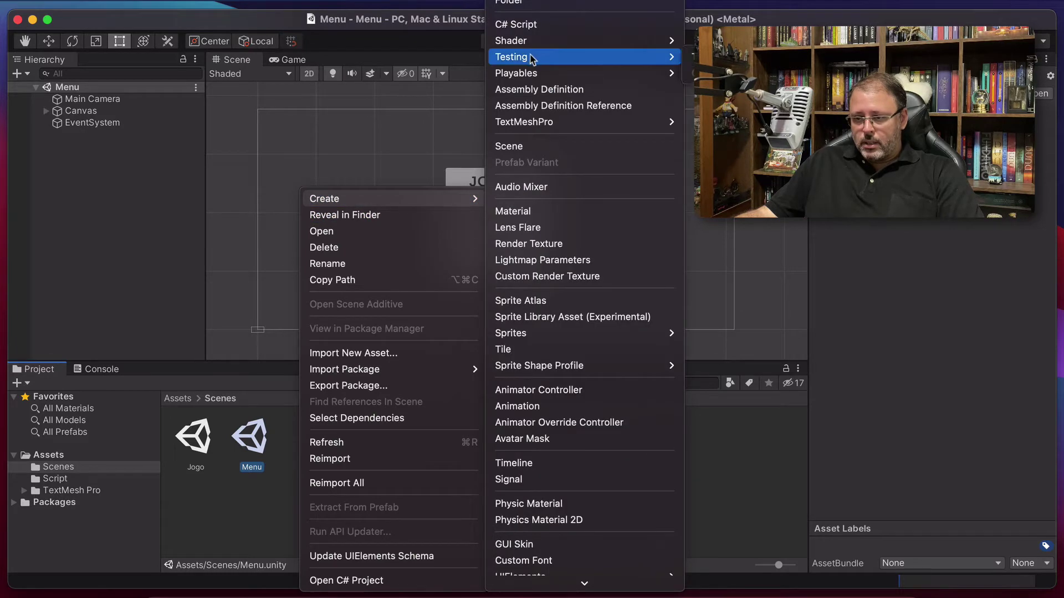
{"action": "left_click", "coordinate": [547, 148]}
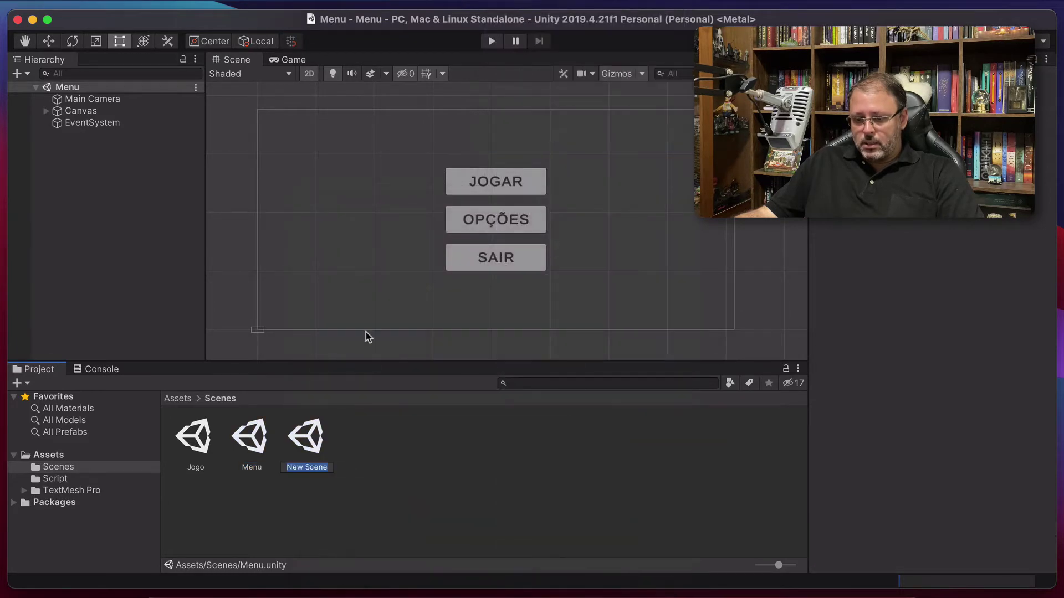
{"action": "type", "text": "Teste"}
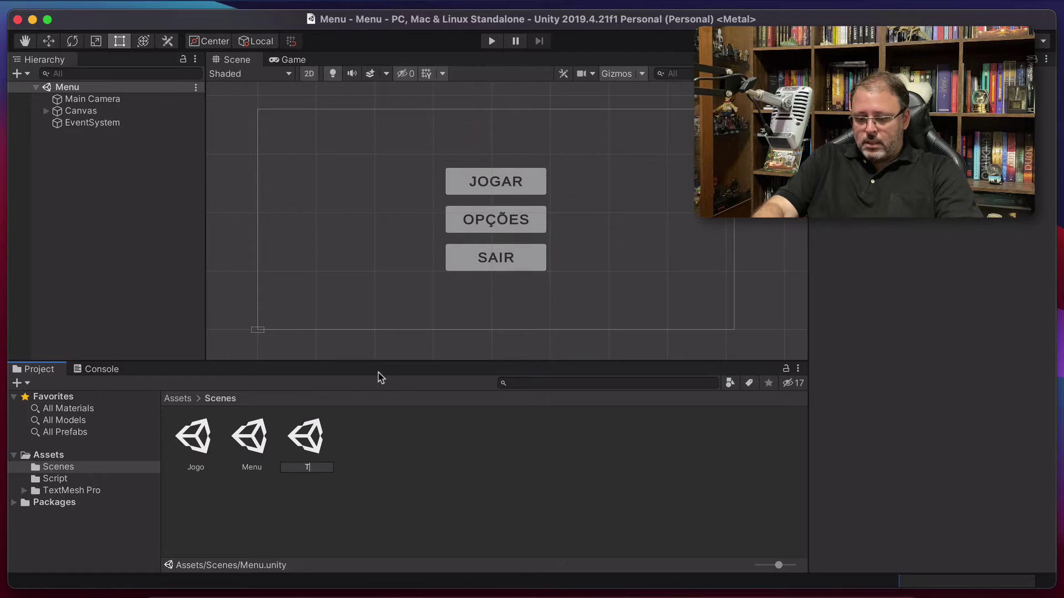
{"action": "key", "text": "Return"}
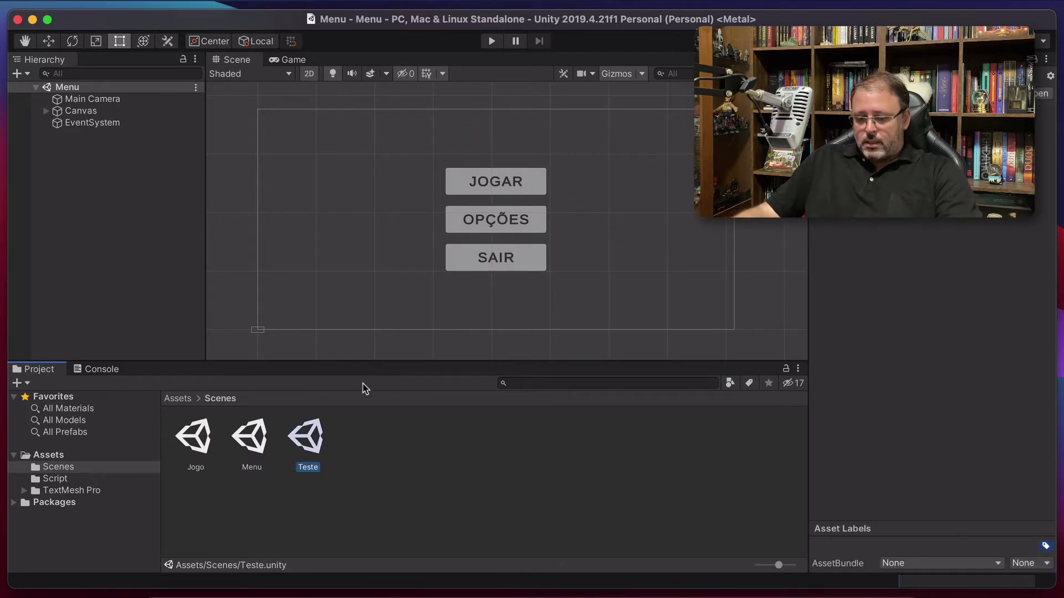
{"action": "double_click", "coordinate": [306, 440]}
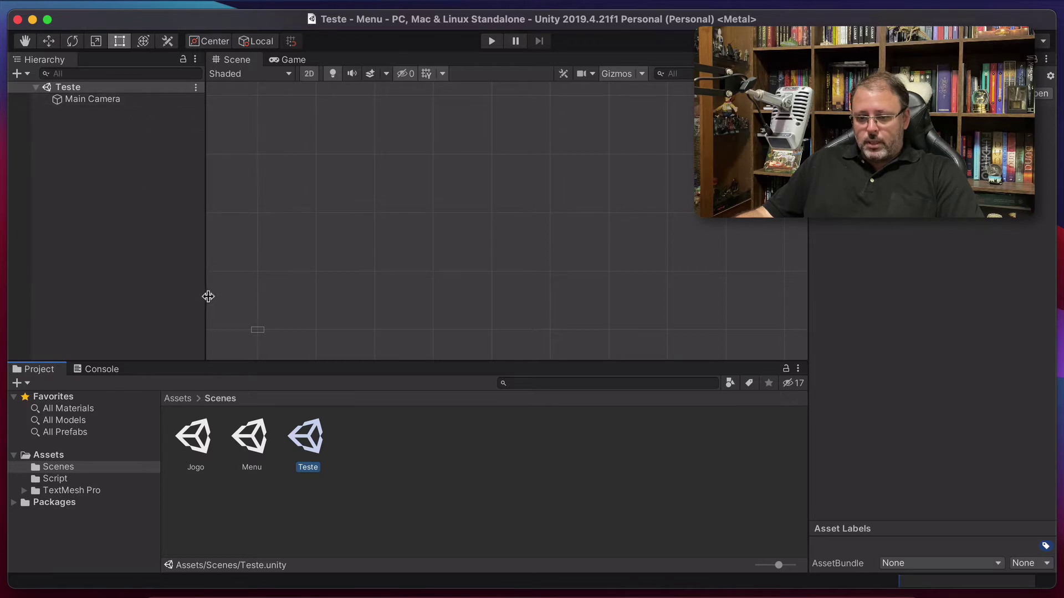
Add an empty 2D sprite object to the Teste scene.
{"action": "scroll", "coordinate": [255, 325], "scroll_direction": "up", "scroll_amount": 10}
{"action": "middle_click_drag", "start_coordinate": [275, 305], "coordinate": [506, 195]}
{"action": "key", "text": "t"}
{"action": "scroll", "coordinate": [474, 213], "scroll_direction": "up", "scroll_amount": 6}
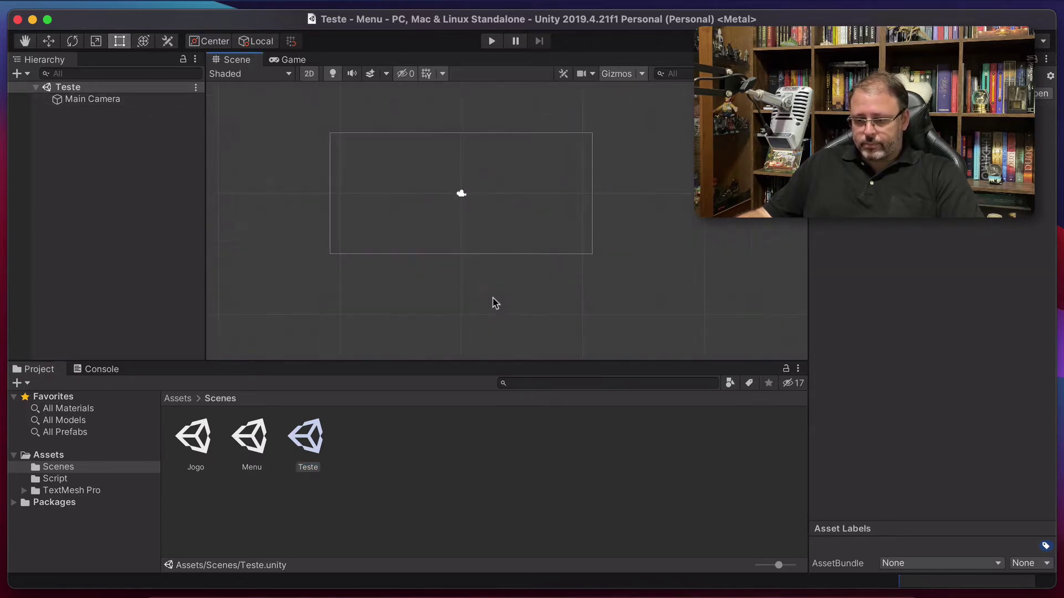
{"action": "middle_click_drag", "start_coordinate": [381, 154], "coordinate": [407, 167]}
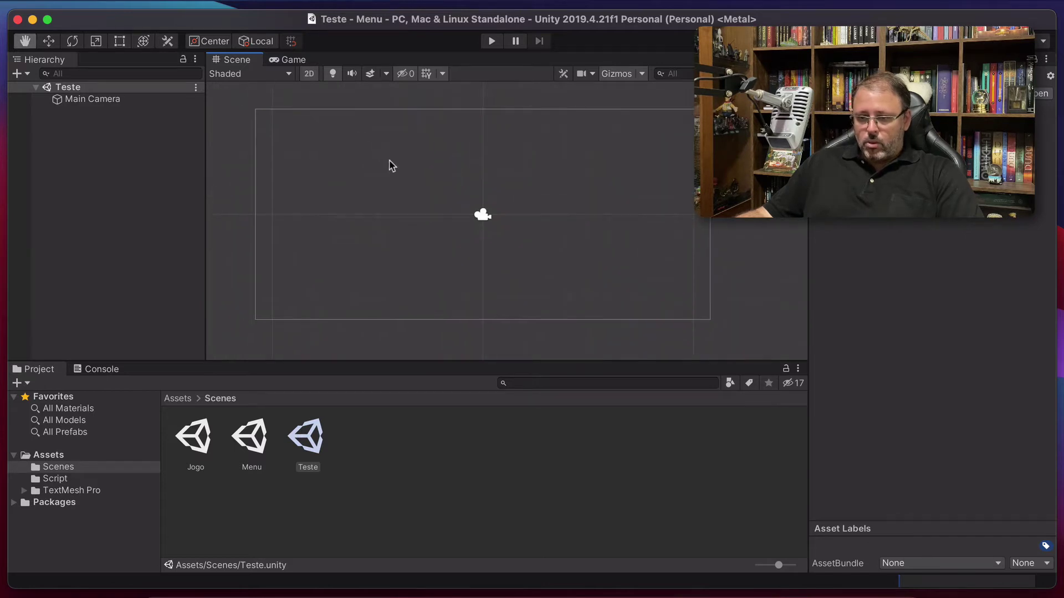
{"action": "left_click", "coordinate": [214, 0]}
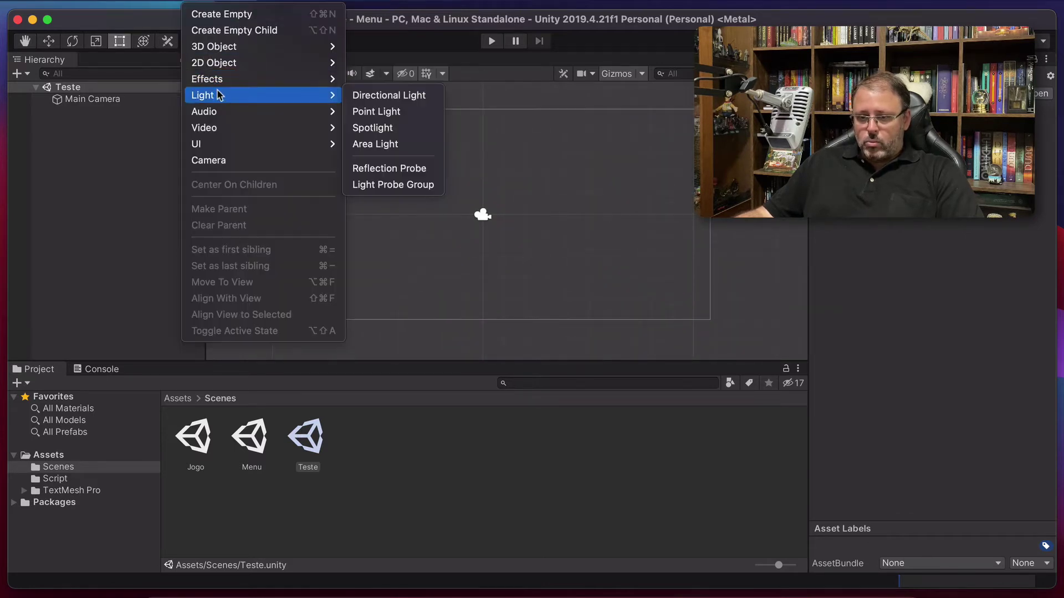
{"action": "mouse_move", "coordinate": [233, 67]}
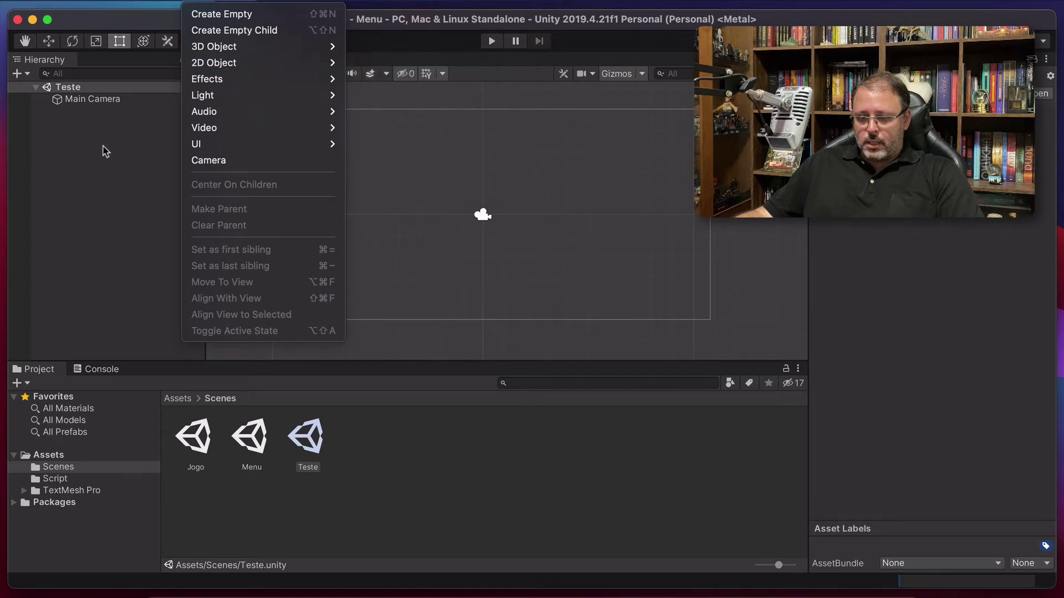
{"action": "left_click", "coordinate": [89, 160]}
{"action": "right_click", "coordinate": [89, 161]}
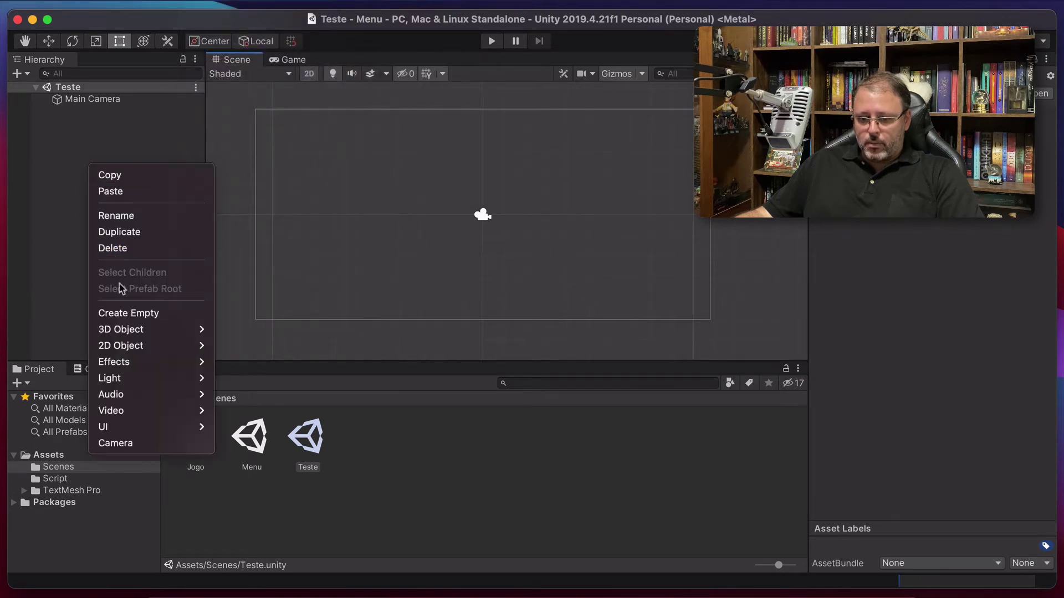
{"action": "mouse_move", "coordinate": [128, 347]}
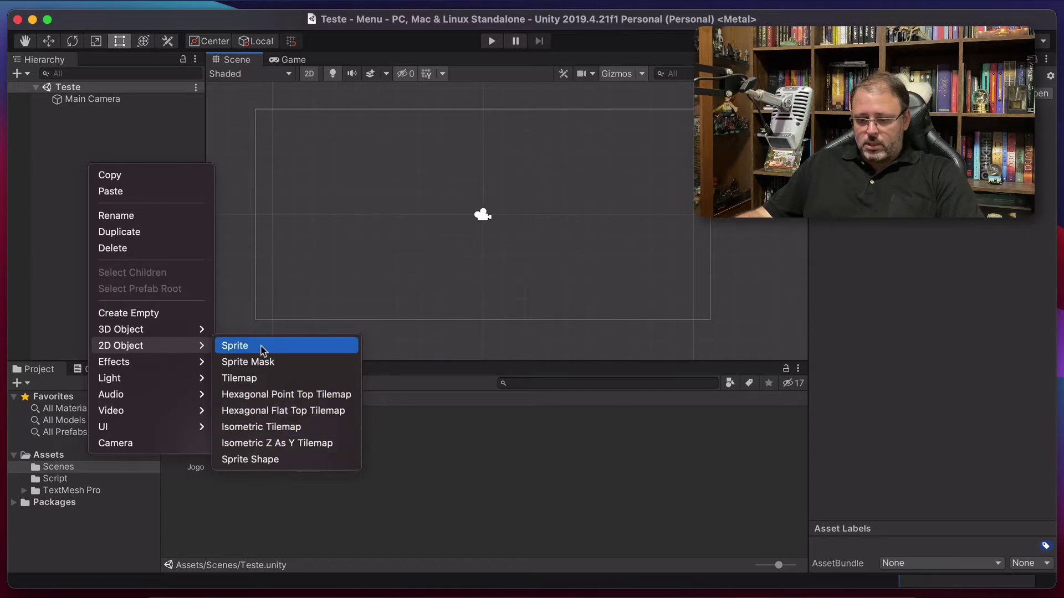
{"action": "left_click", "coordinate": [263, 351]}
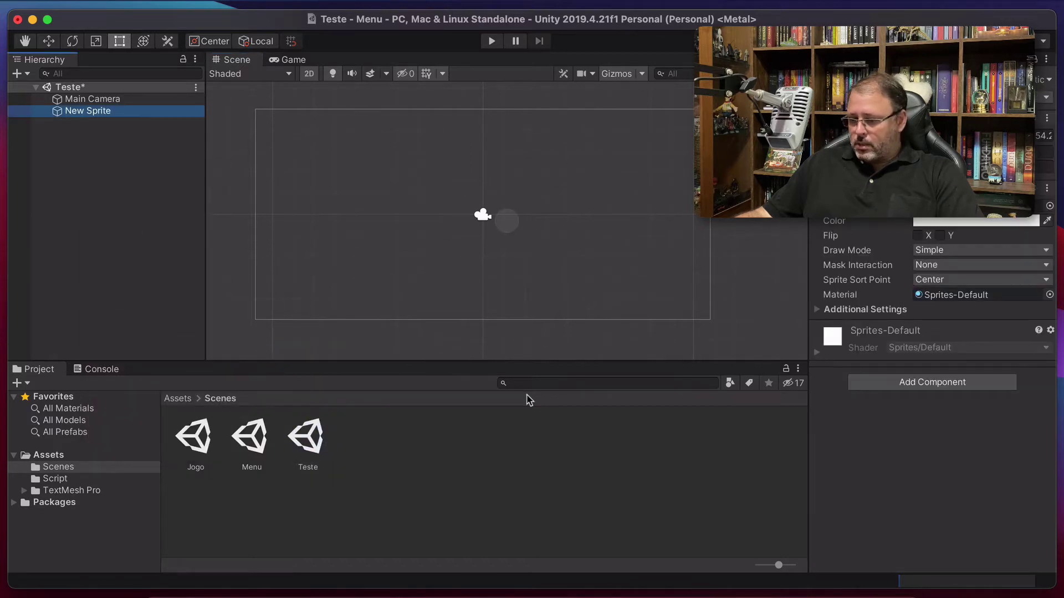
Assign the Treant image to the new sprite and move it to about X -0.13, Y 0.29.
{"action": "left_click", "coordinate": [184, 399]}
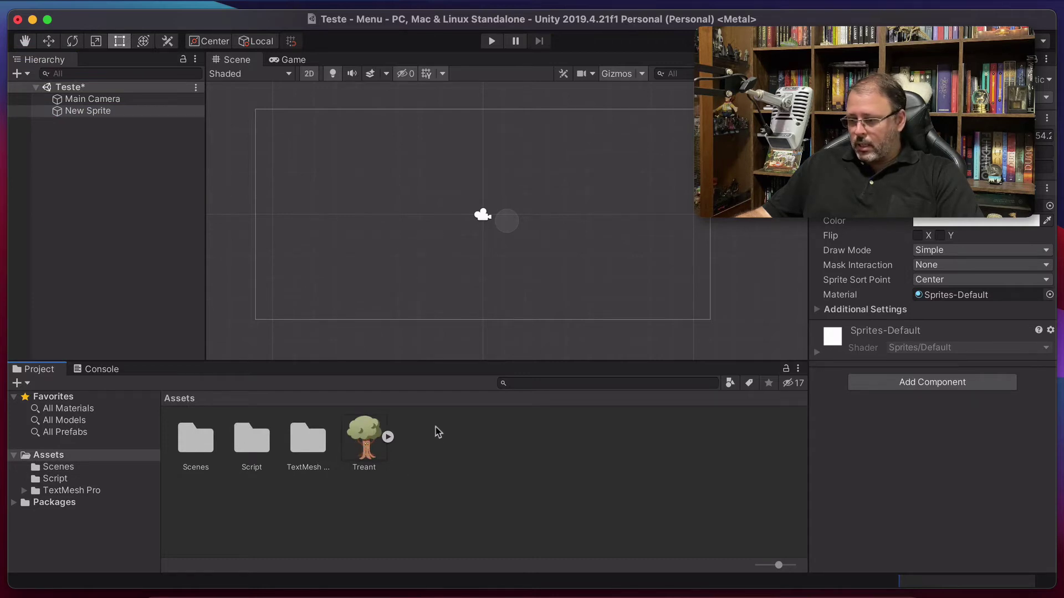
{"action": "left_click_drag", "start_coordinate": [364, 441], "coordinate": [948, 212]}
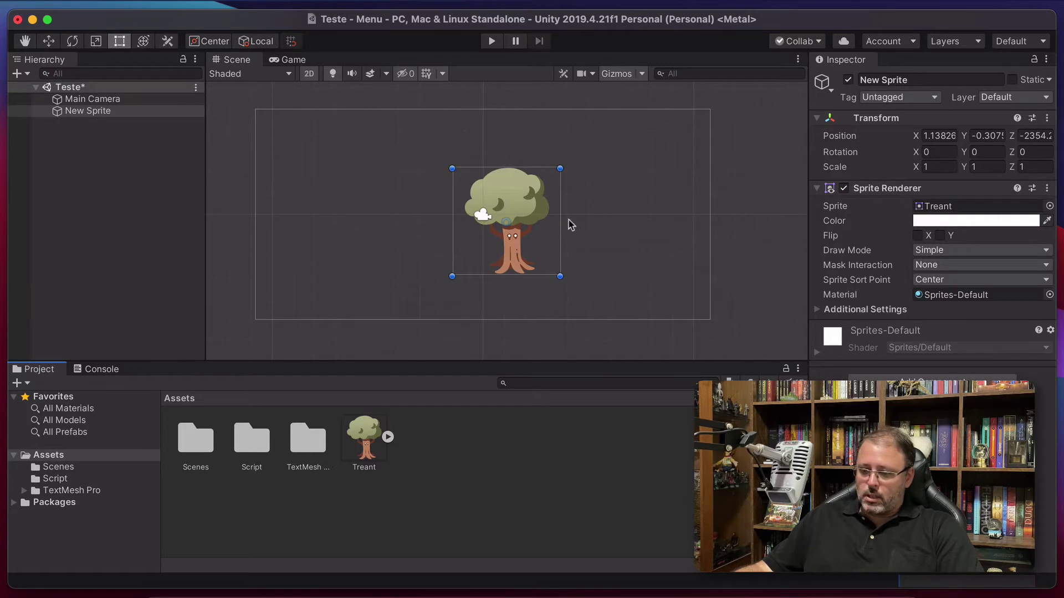
{"action": "left_click_drag", "start_coordinate": [518, 222], "coordinate": [491, 209]}
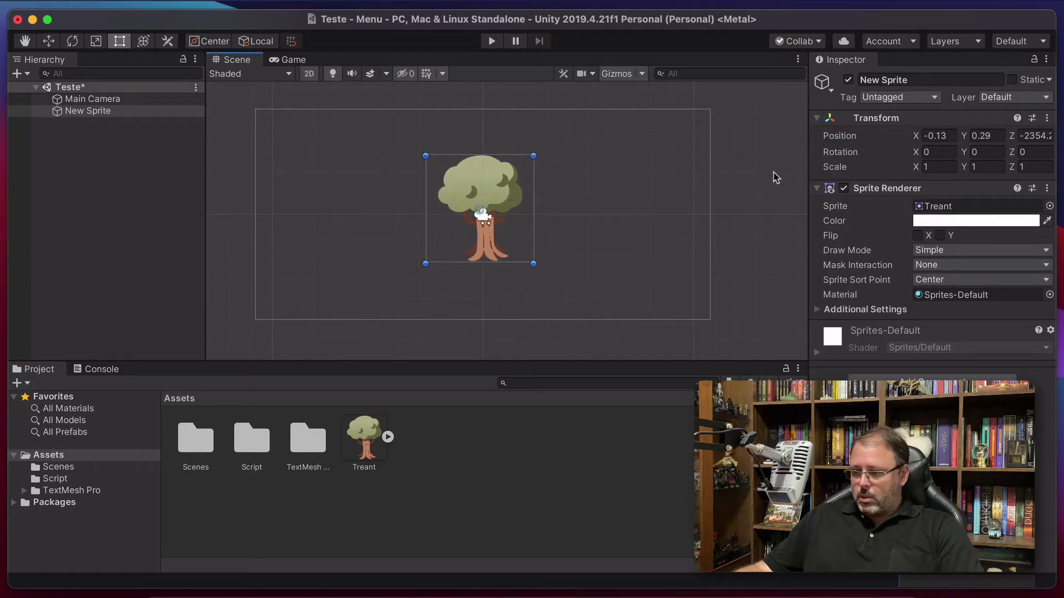
Set the tree sprite's position to X 0, Y 0, Z 0 and deselect it.
{"action": "left_click", "coordinate": [942, 135]}
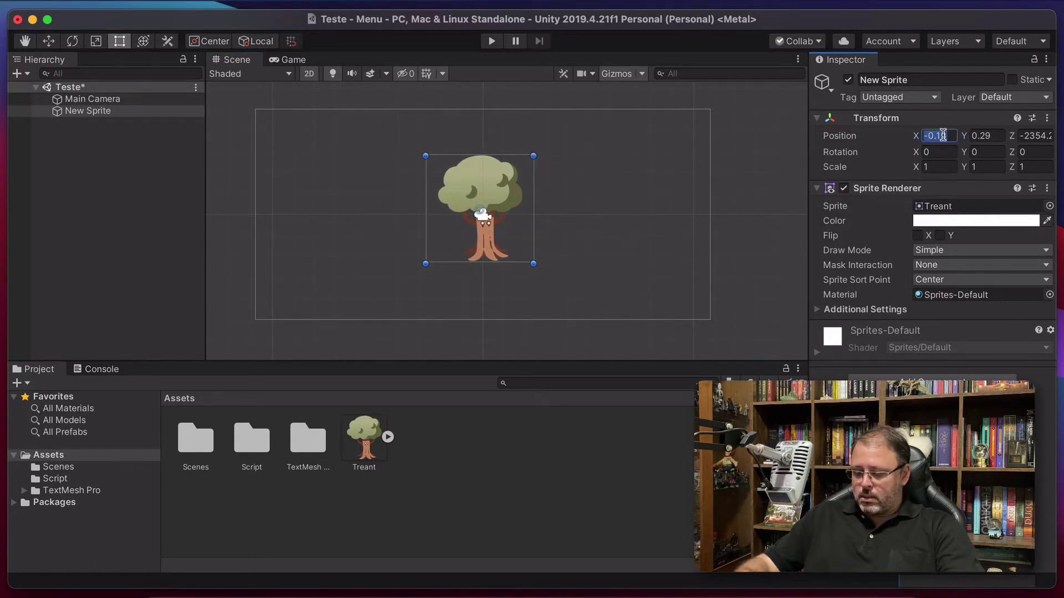
{"action": "type", "text": "0"}
{"action": "key", "text": "Tab"}
{"action": "type", "text": "0"}
{"action": "key", "text": "Tab"}
{"action": "type", "text": "0"}
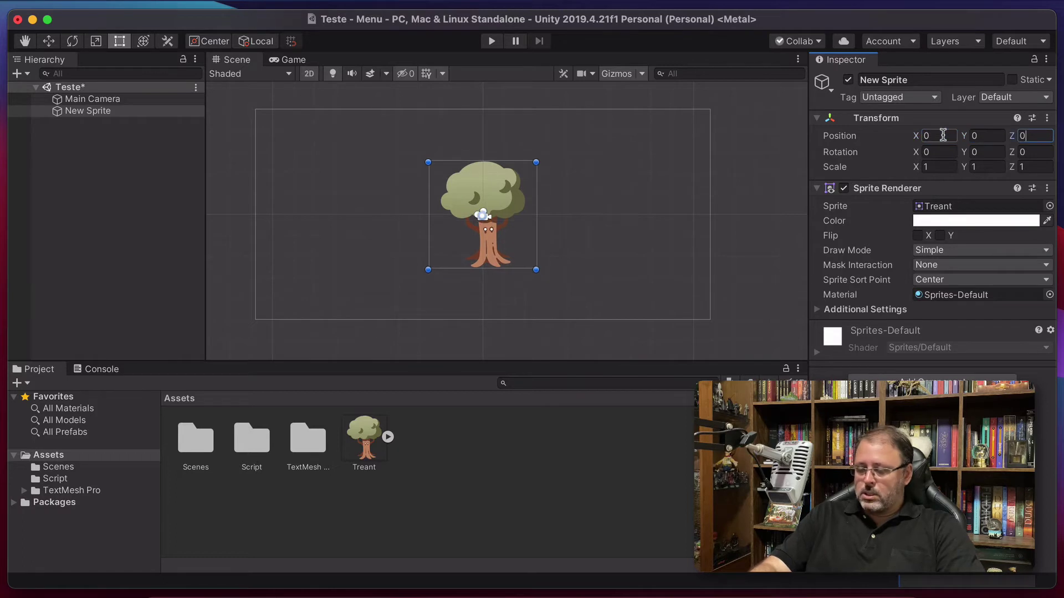
{"action": "left_click", "coordinate": [633, 155]}
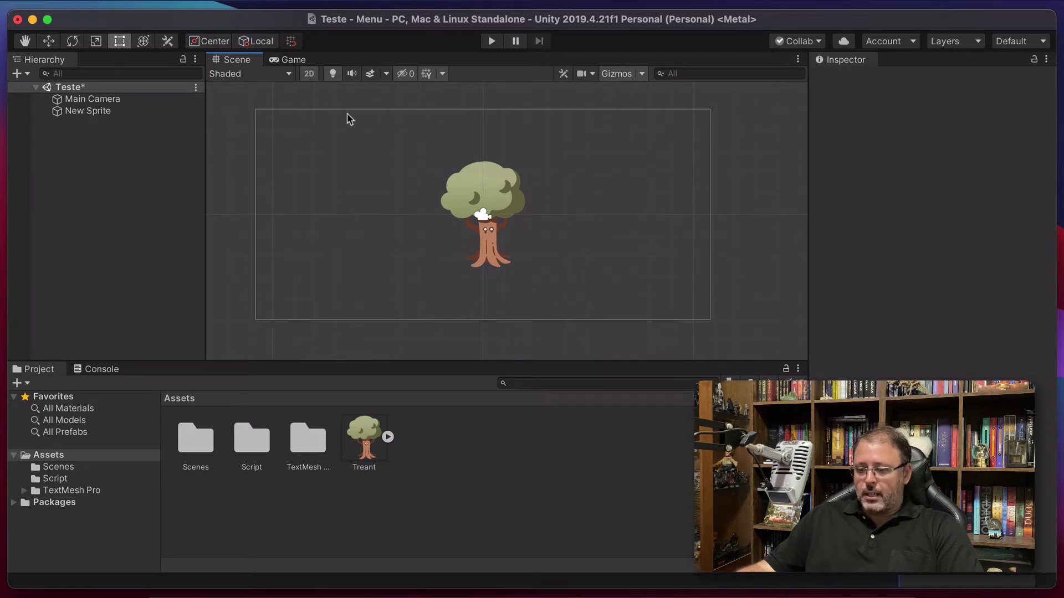
Run the Teste scene and preview the tree at XGA (1024x768), HD (1280x720) and Ultra HD (3840x2160).
{"action": "left_click", "coordinate": [487, 44]}
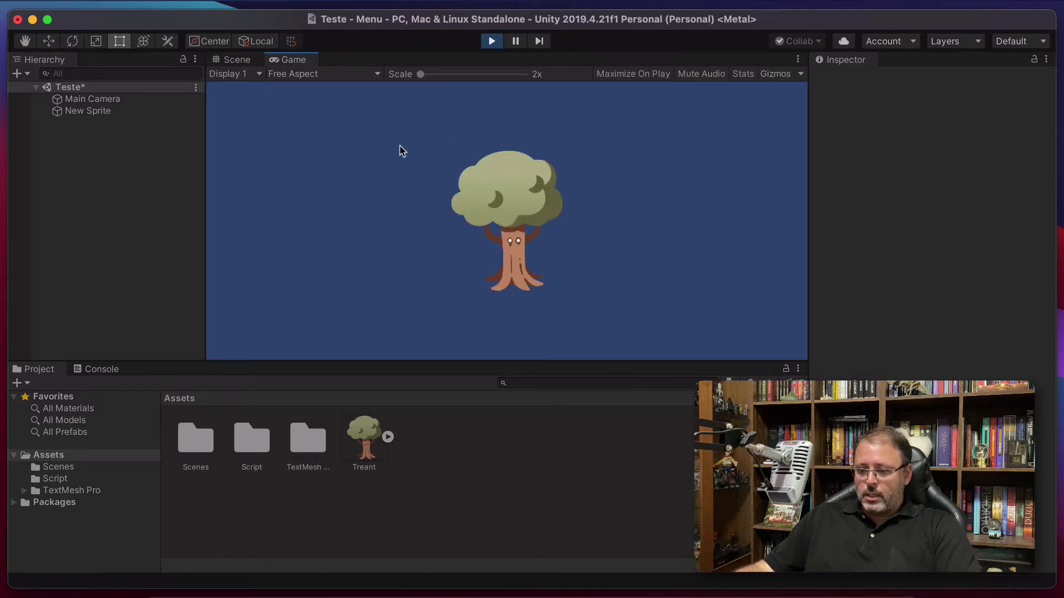
{"action": "left_click", "coordinate": [357, 75]}
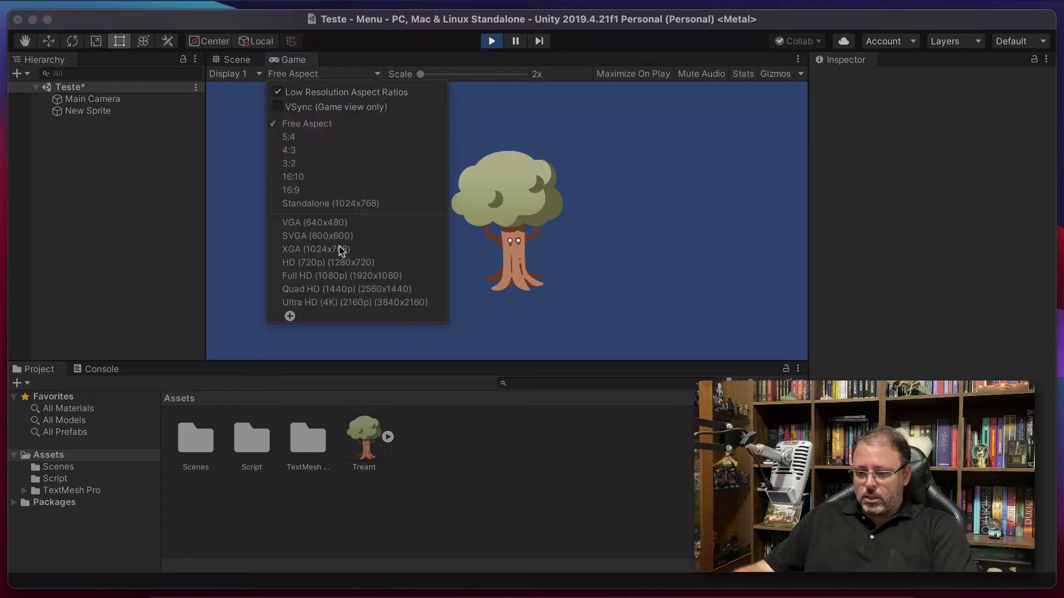
{"action": "left_click", "coordinate": [314, 250]}
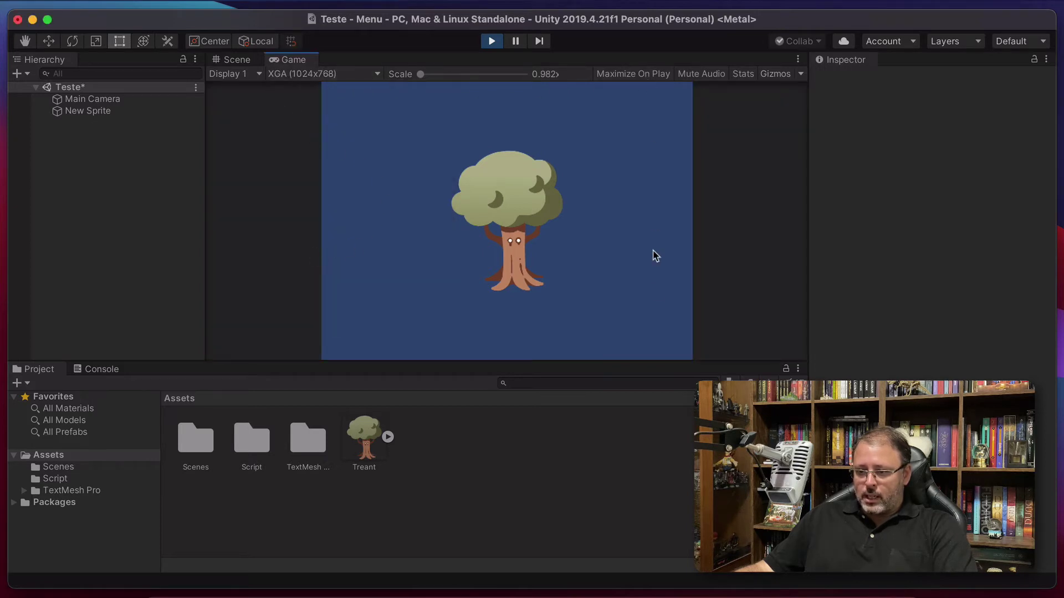
{"action": "left_click", "coordinate": [312, 74]}
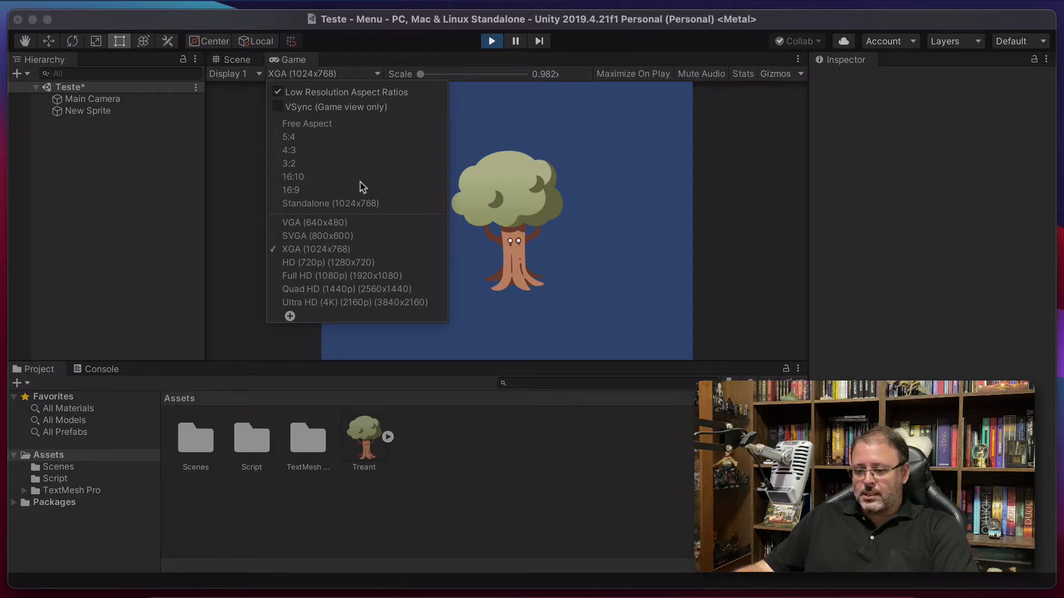
{"action": "left_click", "coordinate": [302, 263]}
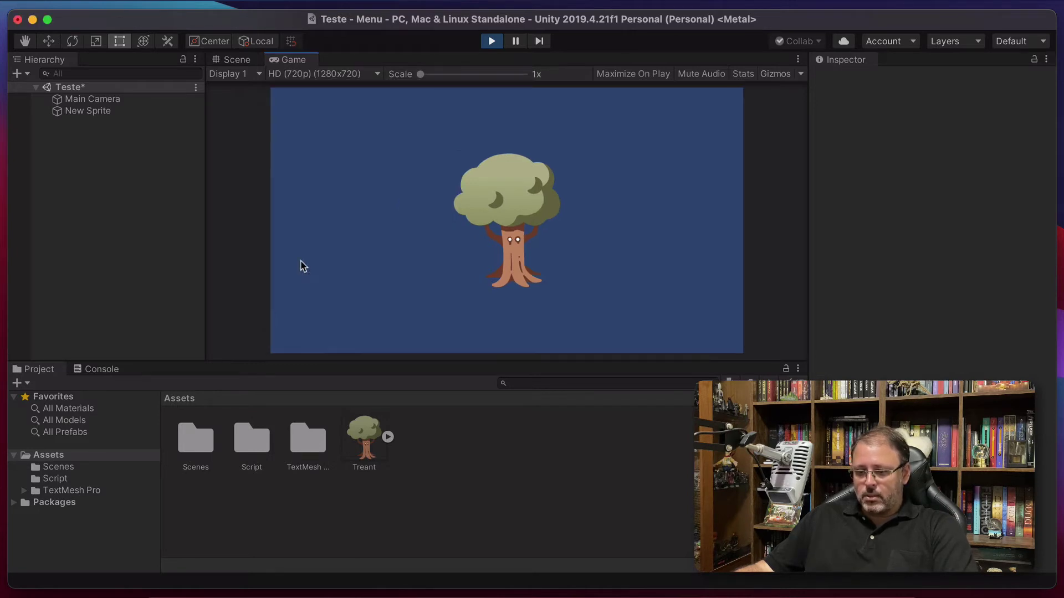
{"action": "left_click", "coordinate": [305, 75]}
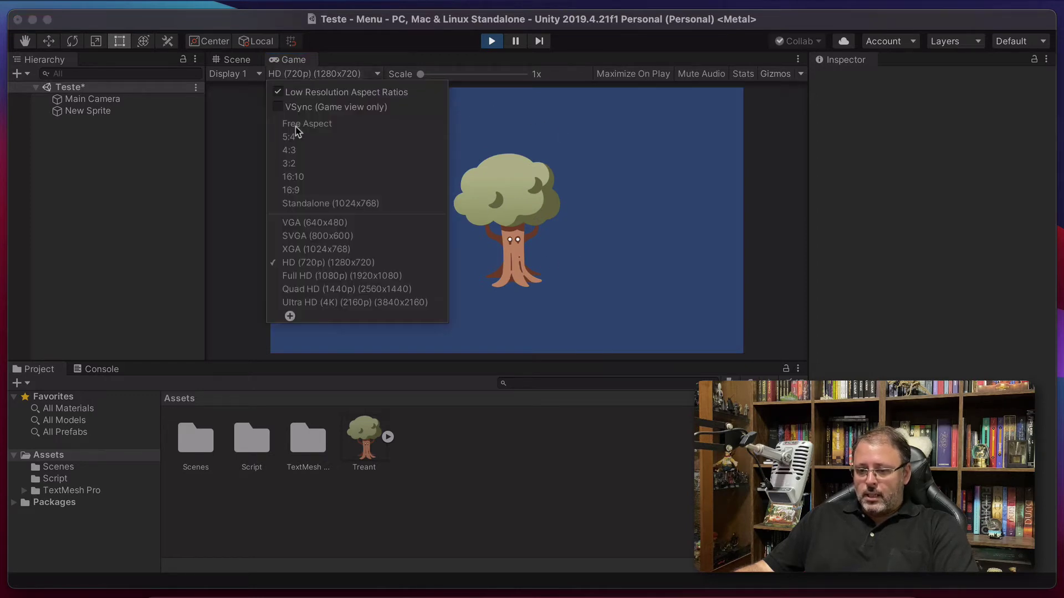
{"action": "left_click", "coordinate": [310, 303]}
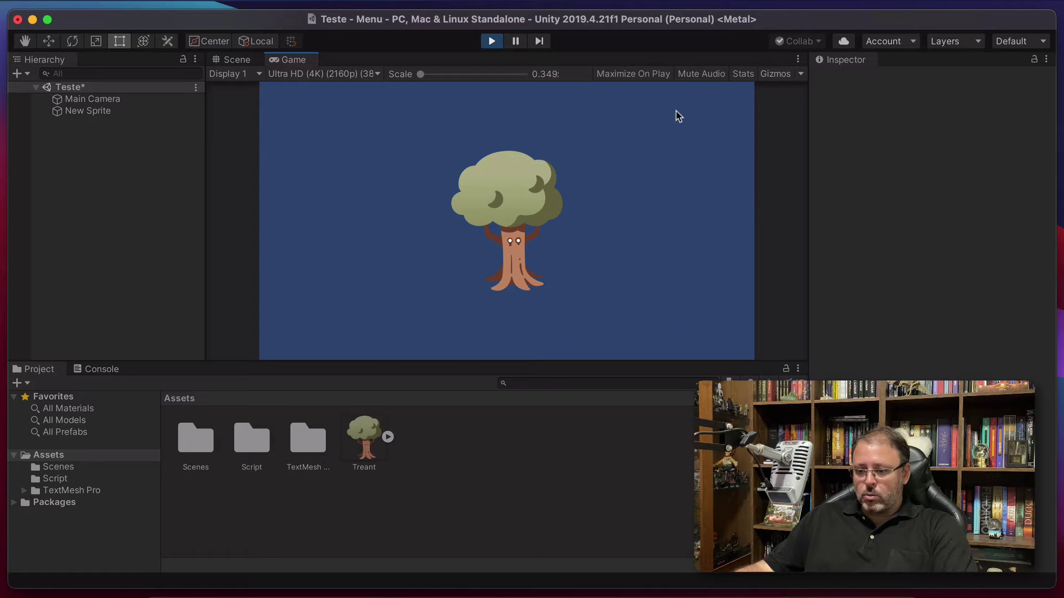
Compare the running tree scene at Full HD (1920x1080), XGA (1024x768) and HD (1280x720).
{"action": "left_click", "coordinate": [329, 74]}
{"action": "left_click", "coordinate": [328, 74]}
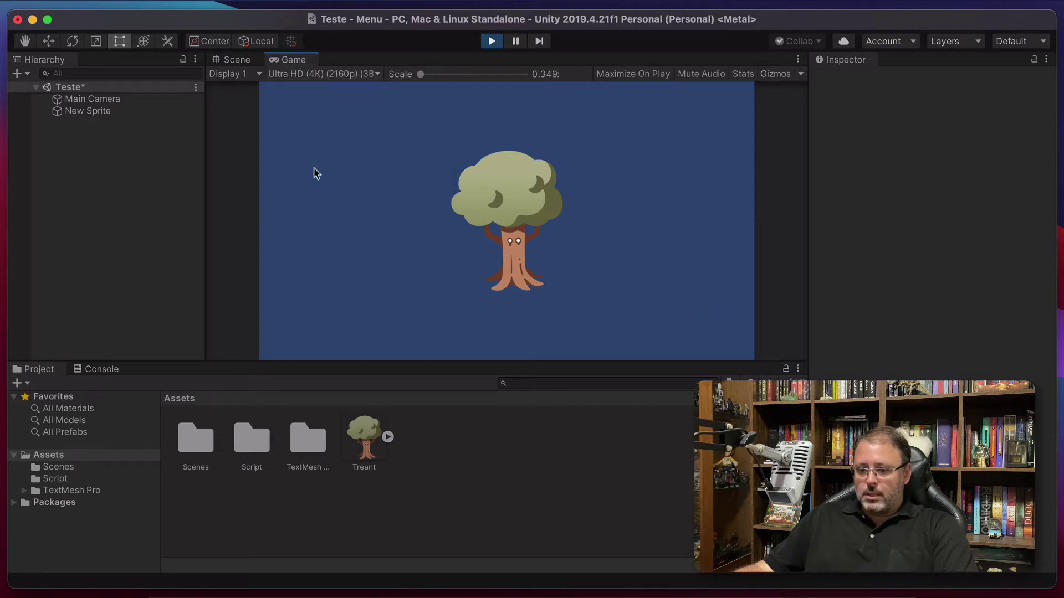
{"action": "left_click", "coordinate": [307, 75]}
{"action": "left_click", "coordinate": [297, 275]}
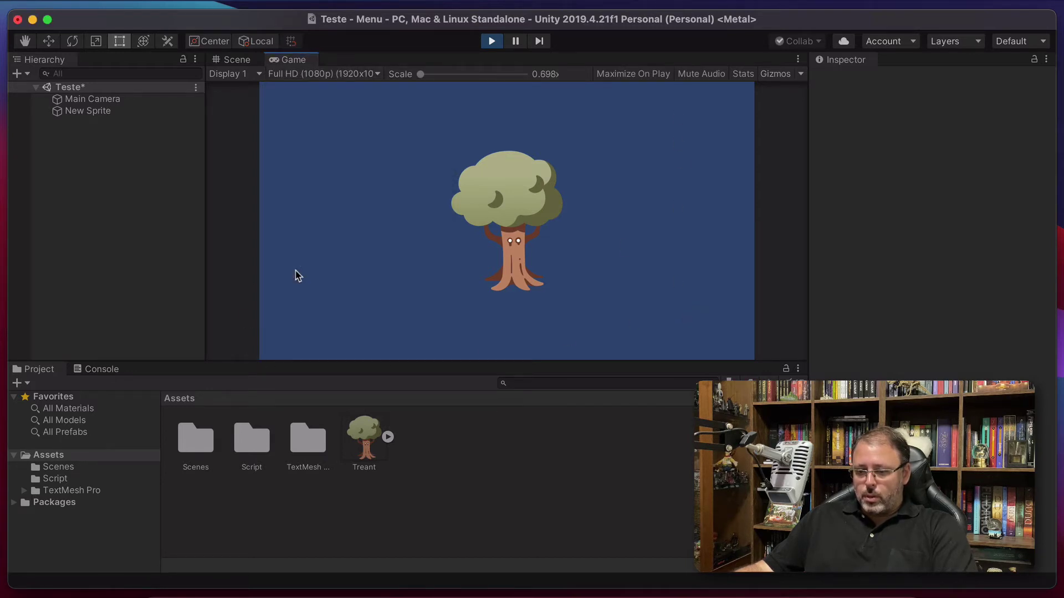
{"action": "left_click", "coordinate": [307, 75]}
{"action": "left_click", "coordinate": [297, 250]}
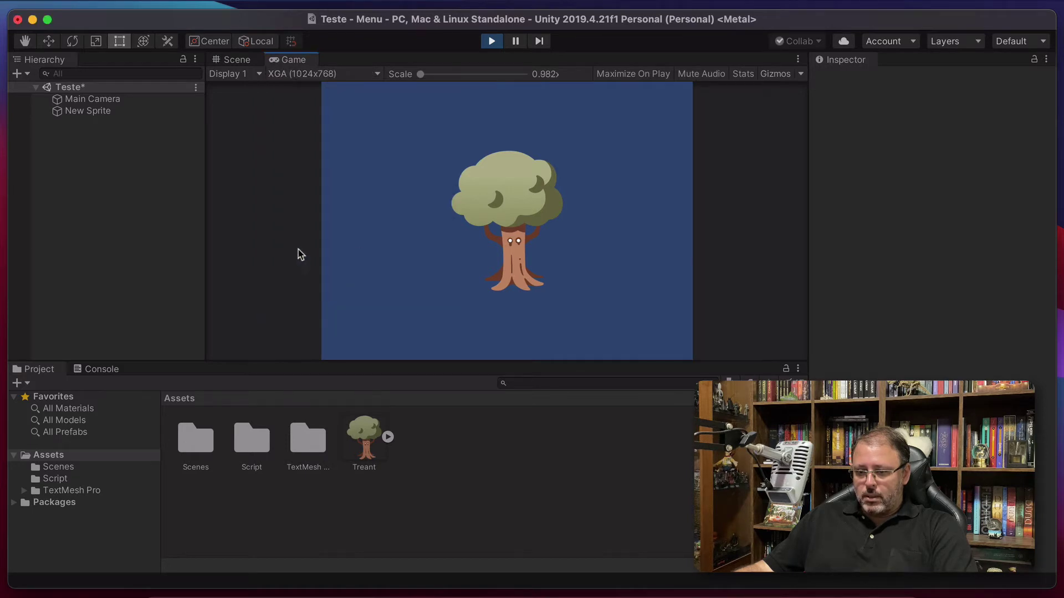
{"action": "left_click", "coordinate": [305, 78]}
{"action": "left_click", "coordinate": [298, 263]}
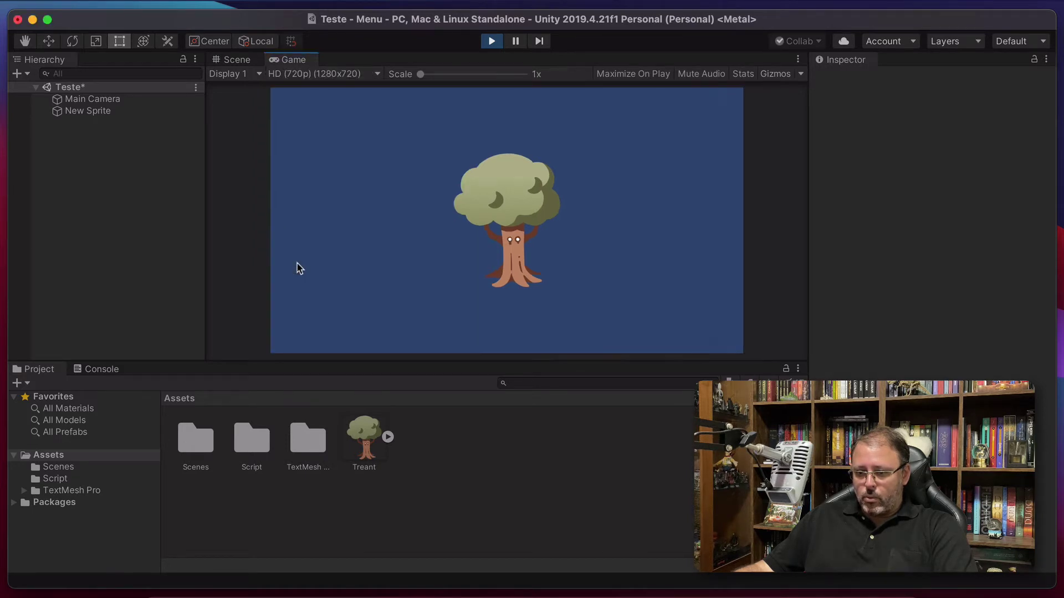
{"action": "left_click", "coordinate": [305, 76]}
{"action": "left_click", "coordinate": [298, 262]}
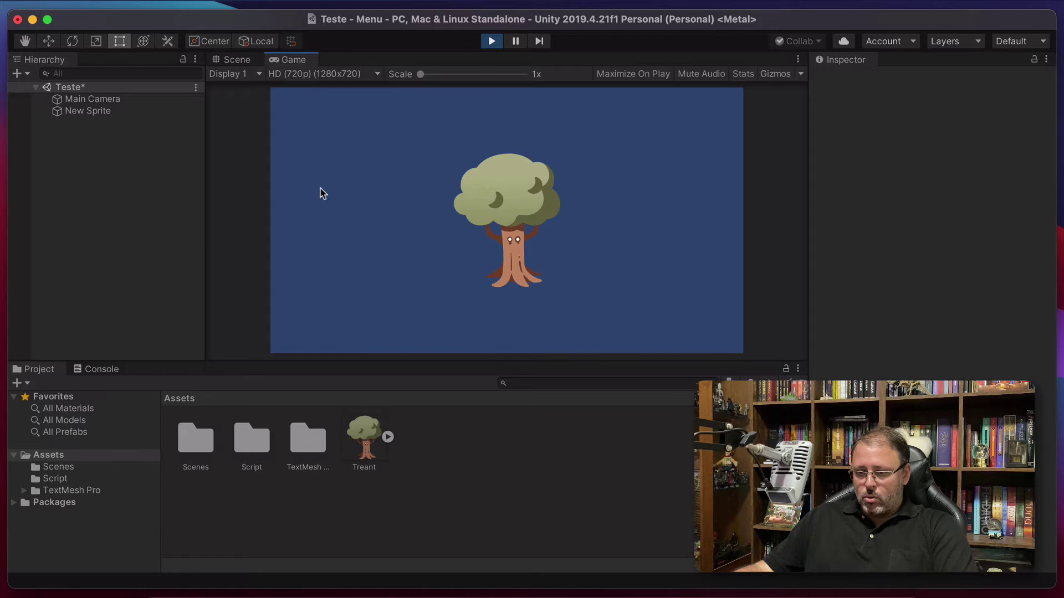
Check the running tree scene at Ultra HD (4K), Full HD and Quad HD, return to Ultra HD and stop playback.
{"action": "left_click", "coordinate": [313, 77]}
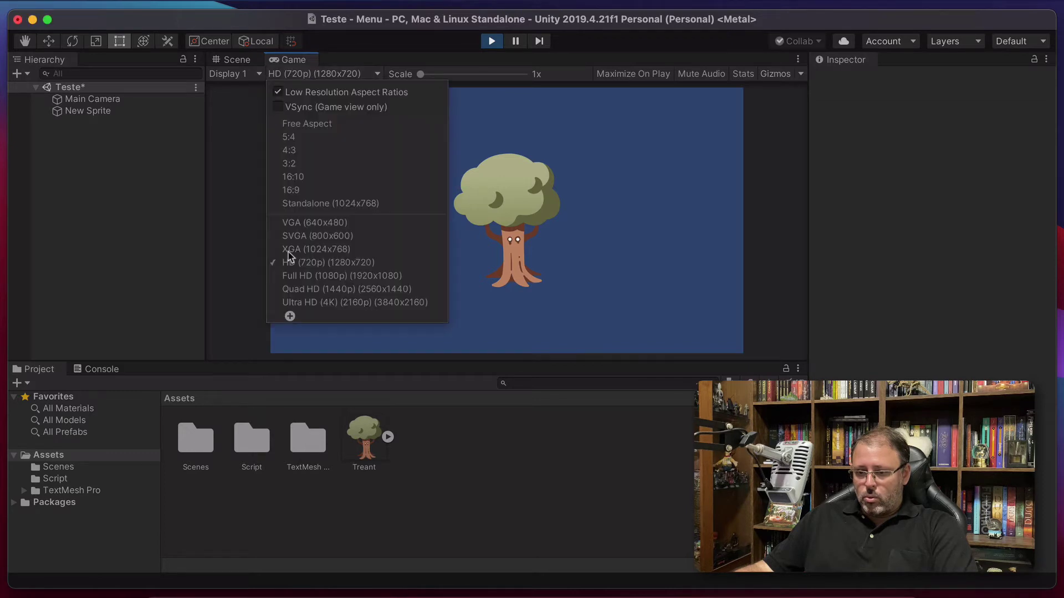
{"action": "left_click", "coordinate": [303, 303]}
{"action": "left_click", "coordinate": [298, 72]}
{"action": "left_click", "coordinate": [297, 118]}
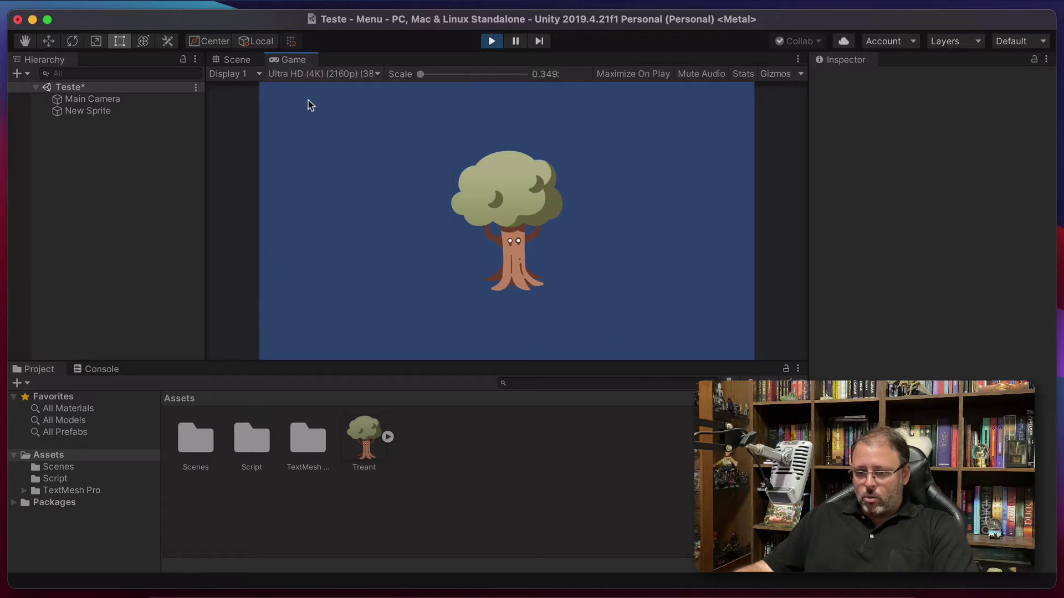
{"action": "left_click", "coordinate": [311, 76]}
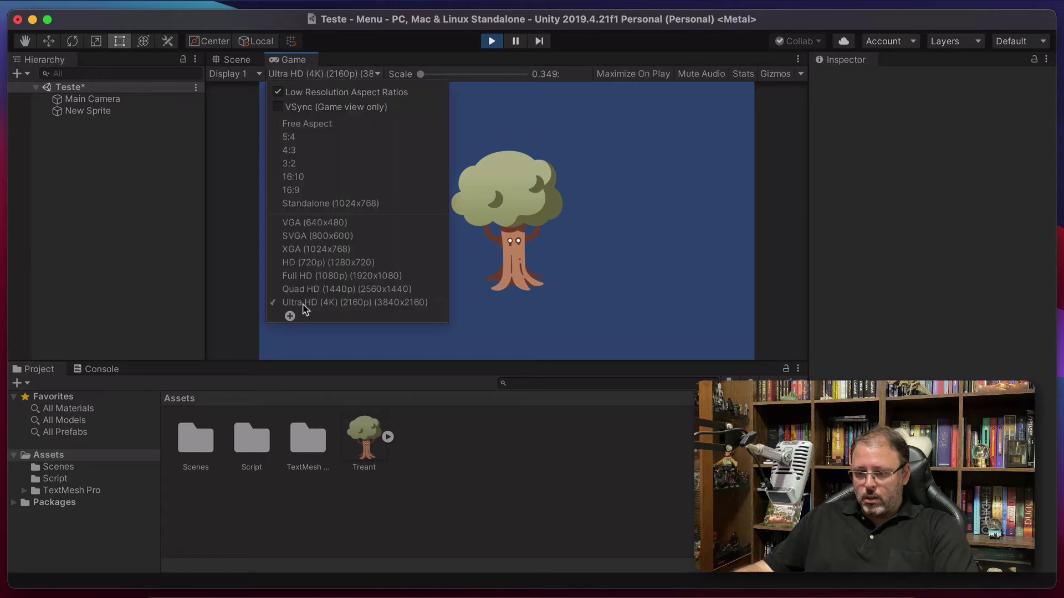
{"action": "left_click", "coordinate": [308, 277]}
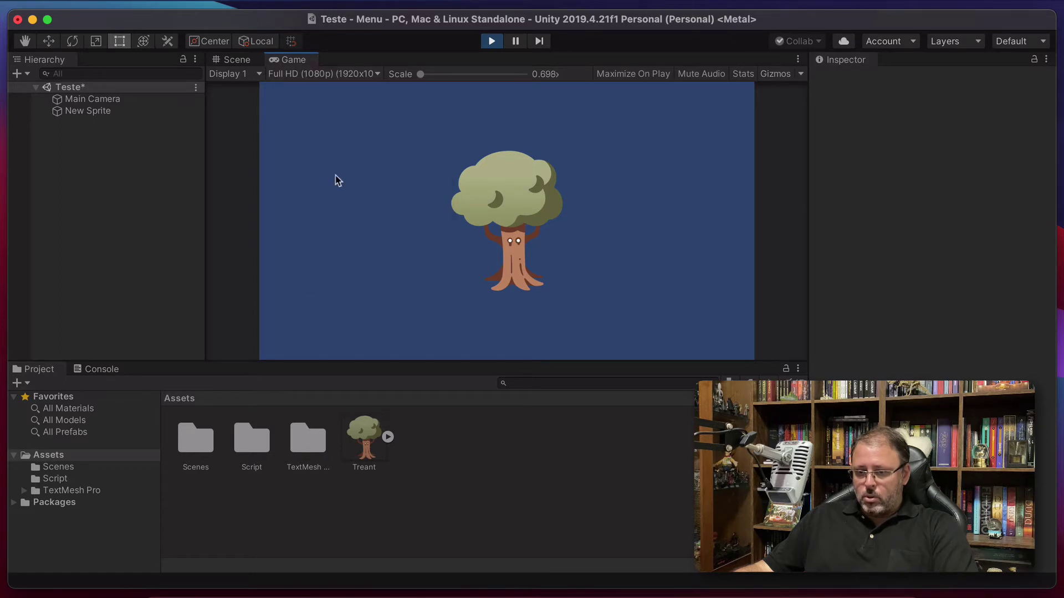
{"action": "left_click", "coordinate": [325, 75]}
{"action": "left_click", "coordinate": [304, 289]}
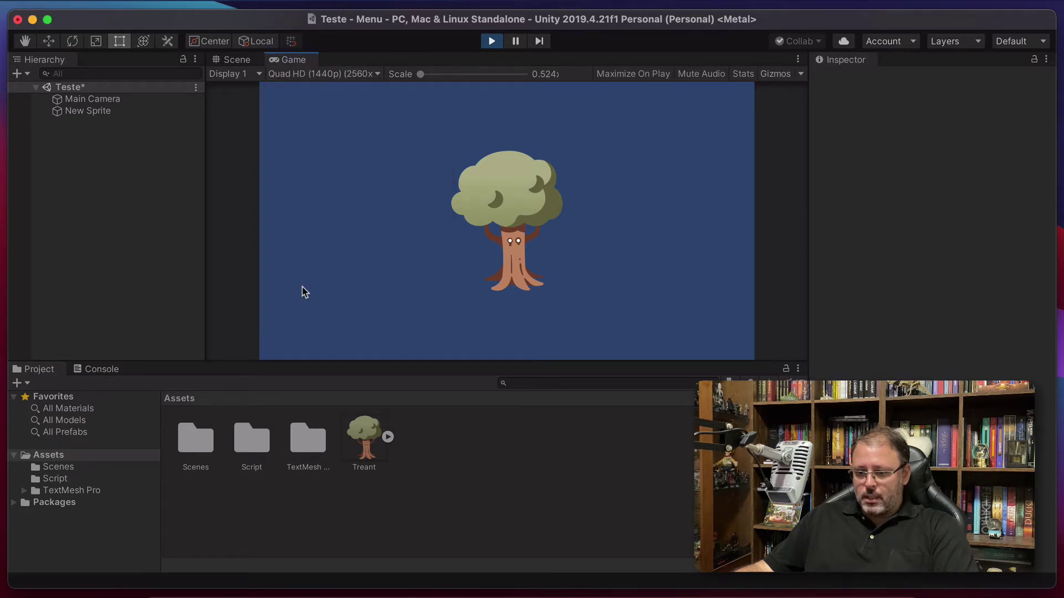
{"action": "left_click", "coordinate": [321, 75]}
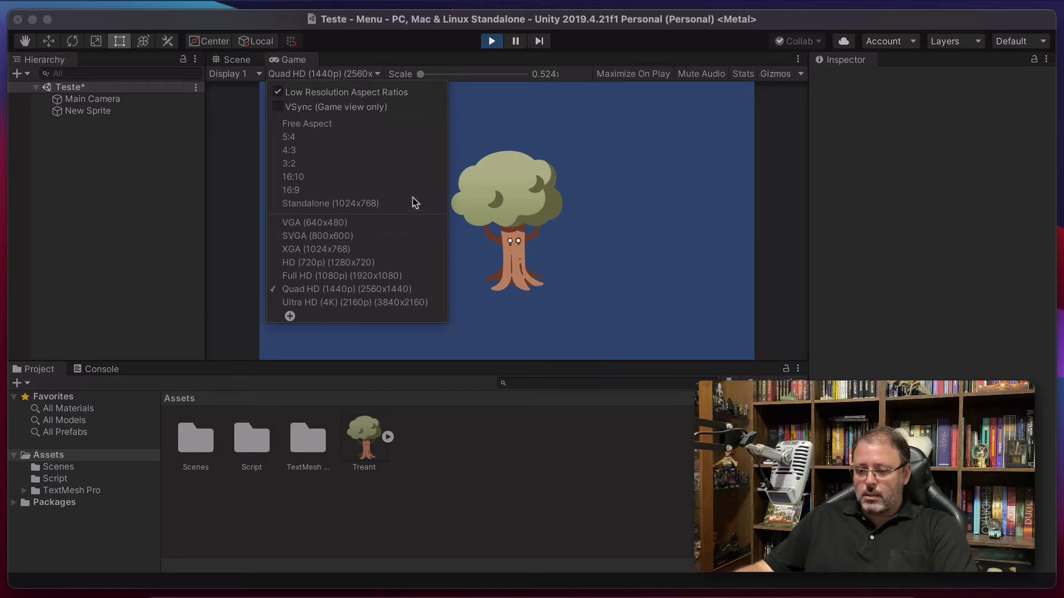
{"action": "left_click", "coordinate": [328, 303]}
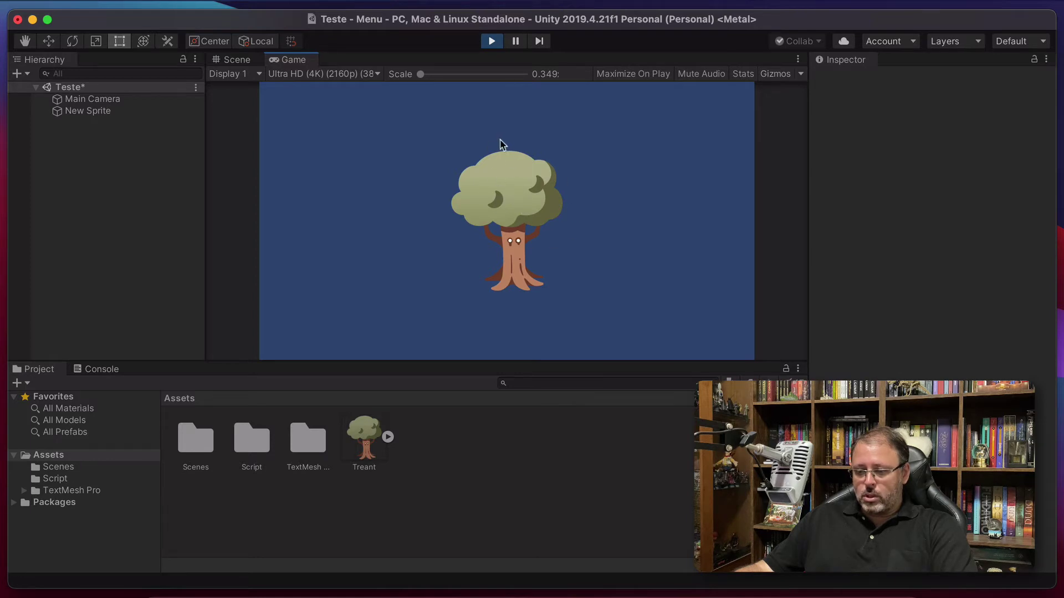
{"action": "left_click", "coordinate": [490, 43]}
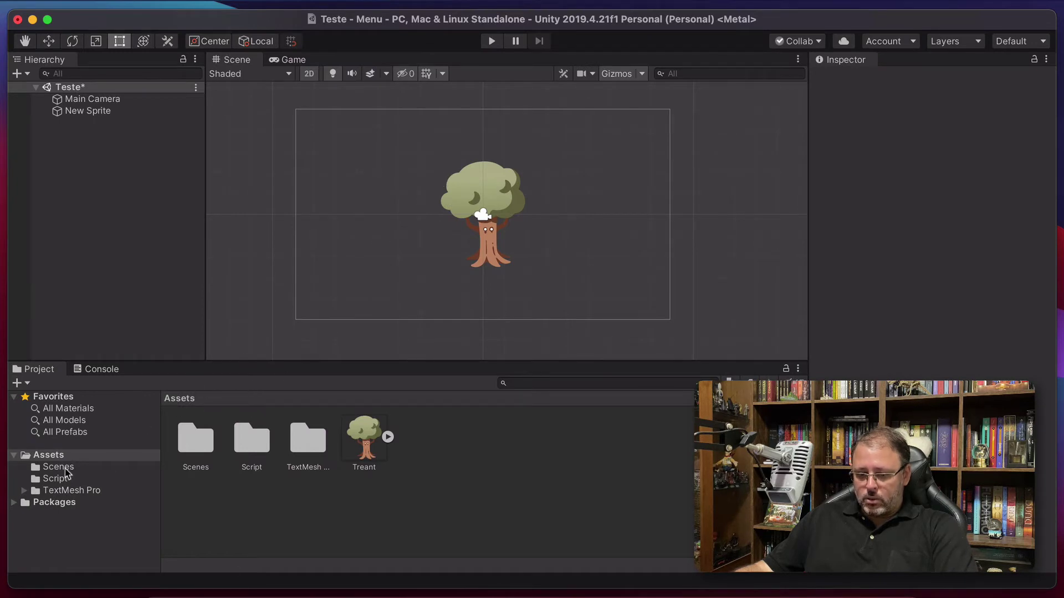
Save the Teste scene and open the Menu scene from the Scenes folder.
{"action": "double_click", "coordinate": [195, 462]}
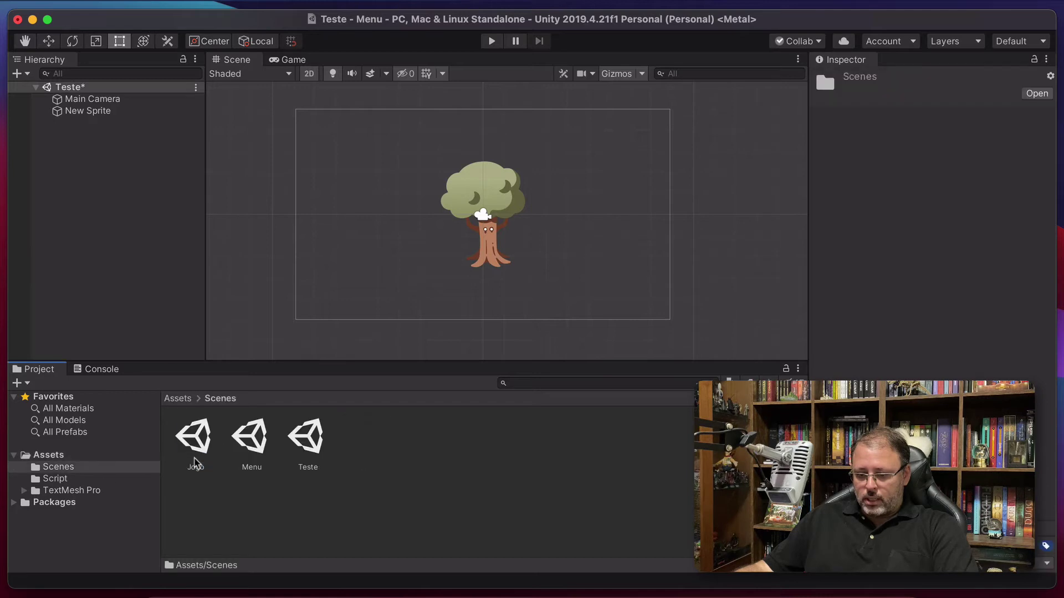
{"action": "left_click", "coordinate": [135, 272]}
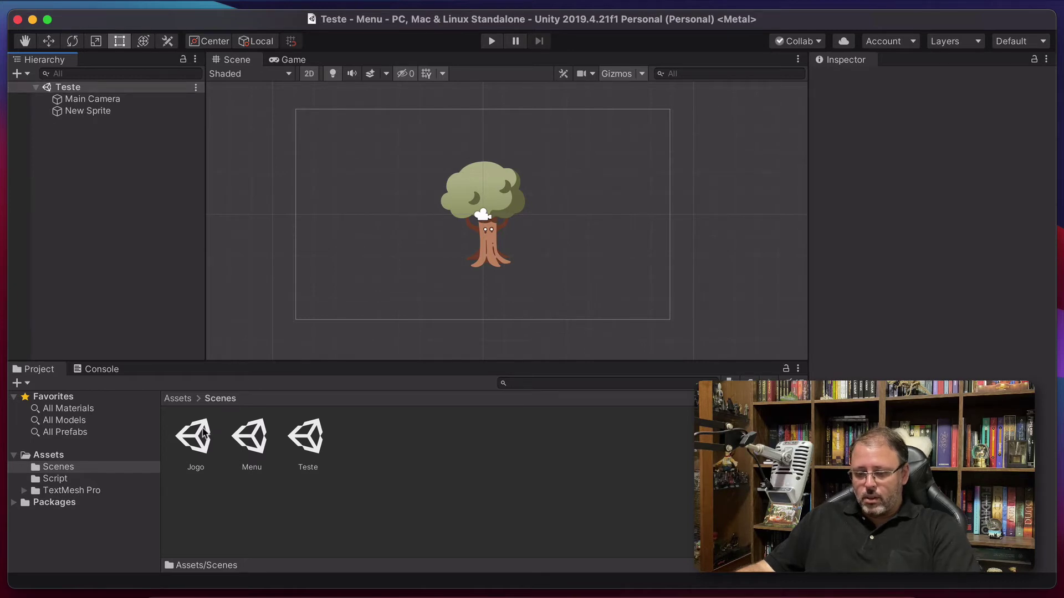
{"action": "double_click", "coordinate": [250, 438]}
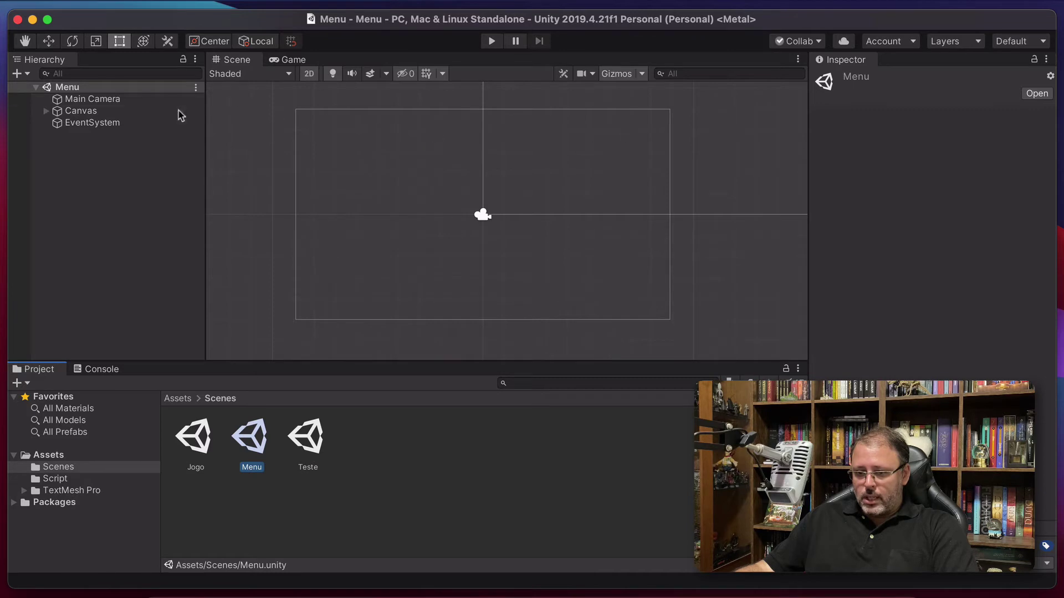
Expand the Canvas object's children and inspect the whole canvas with its menu buttons in the scene view.
{"action": "left_click", "coordinate": [46, 111]}
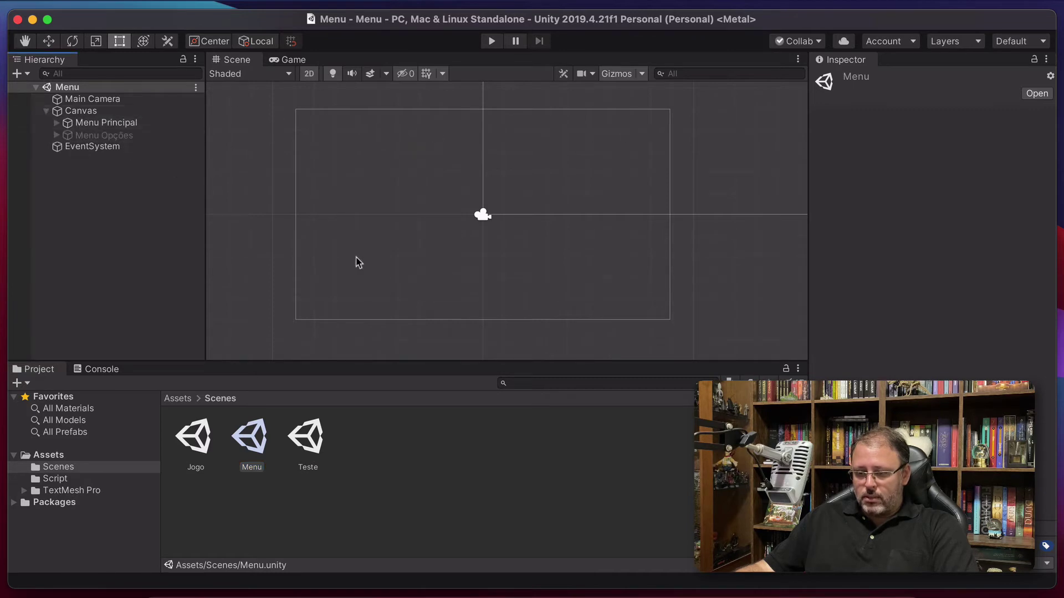
{"action": "scroll", "coordinate": [506, 280], "scroll_direction": "down", "scroll_amount": 10}
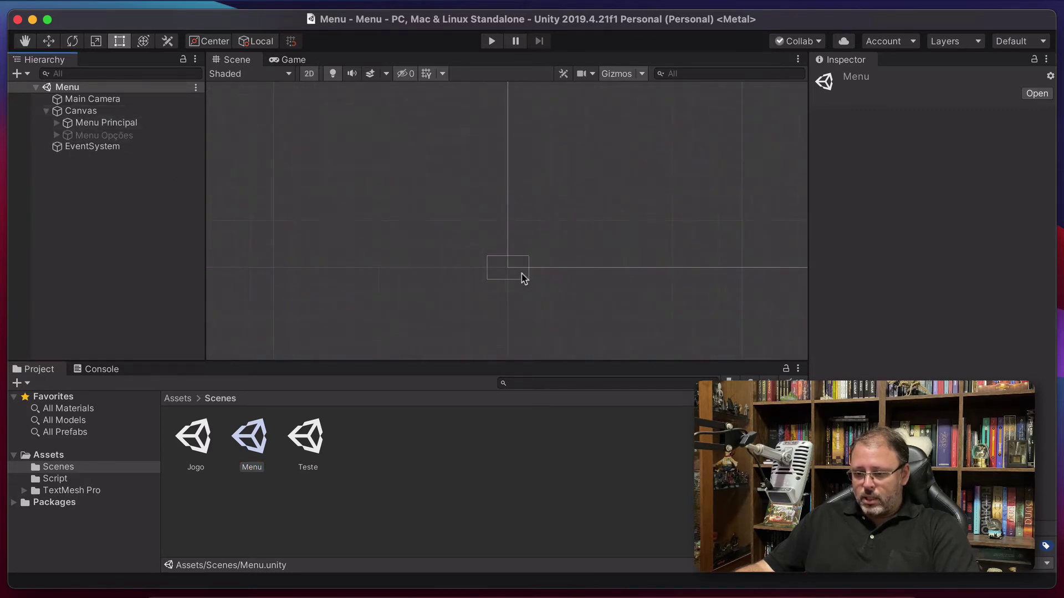
{"action": "scroll", "coordinate": [523, 277], "scroll_direction": "down", "scroll_amount": 8}
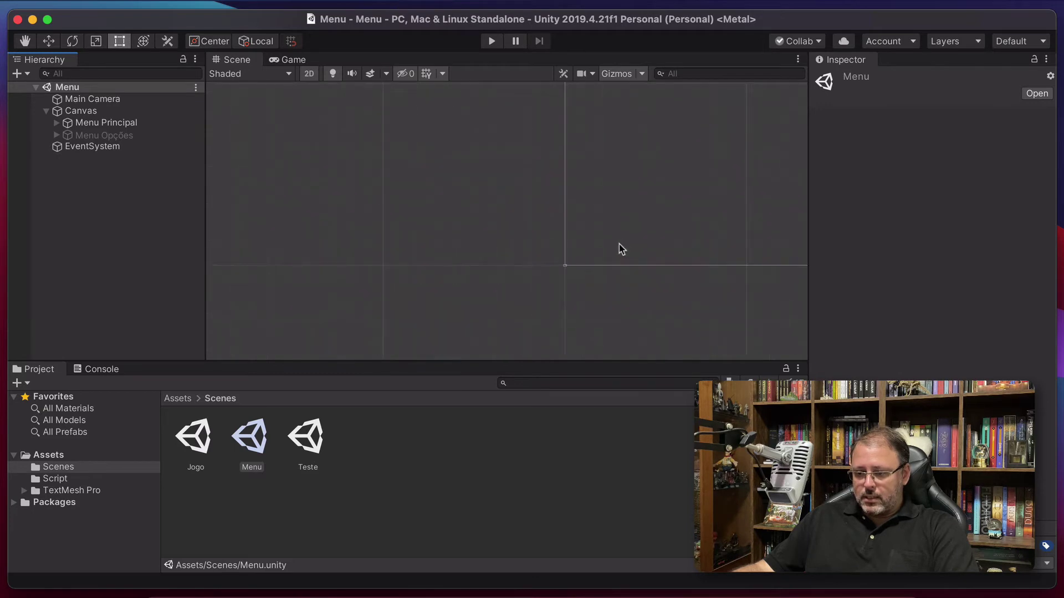
{"action": "scroll", "coordinate": [621, 249], "scroll_direction": "up", "scroll_amount": 10}
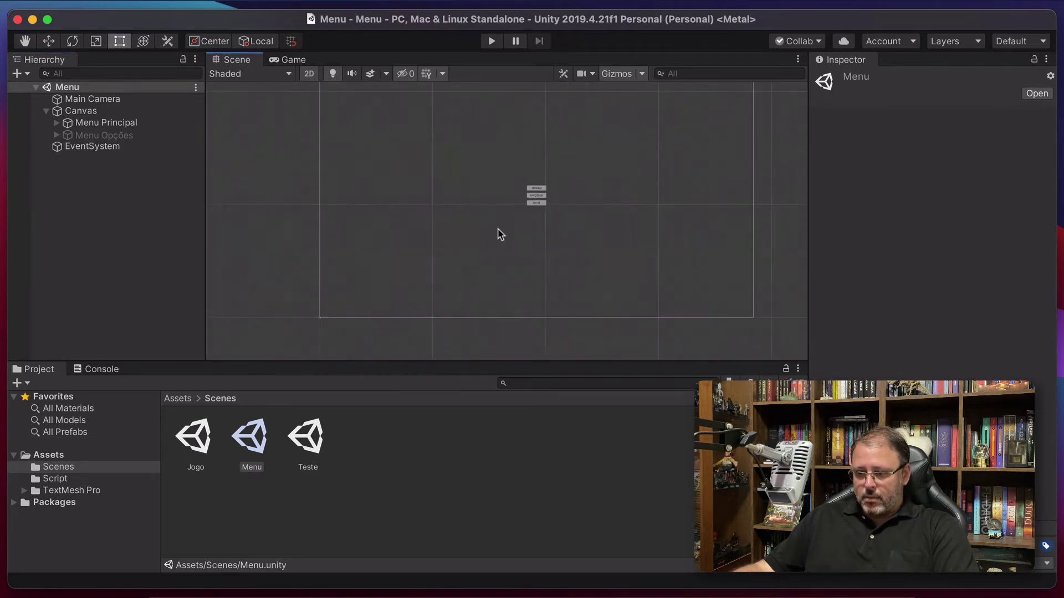
{"action": "scroll", "coordinate": [527, 214], "scroll_direction": "down", "scroll_amount": 1}
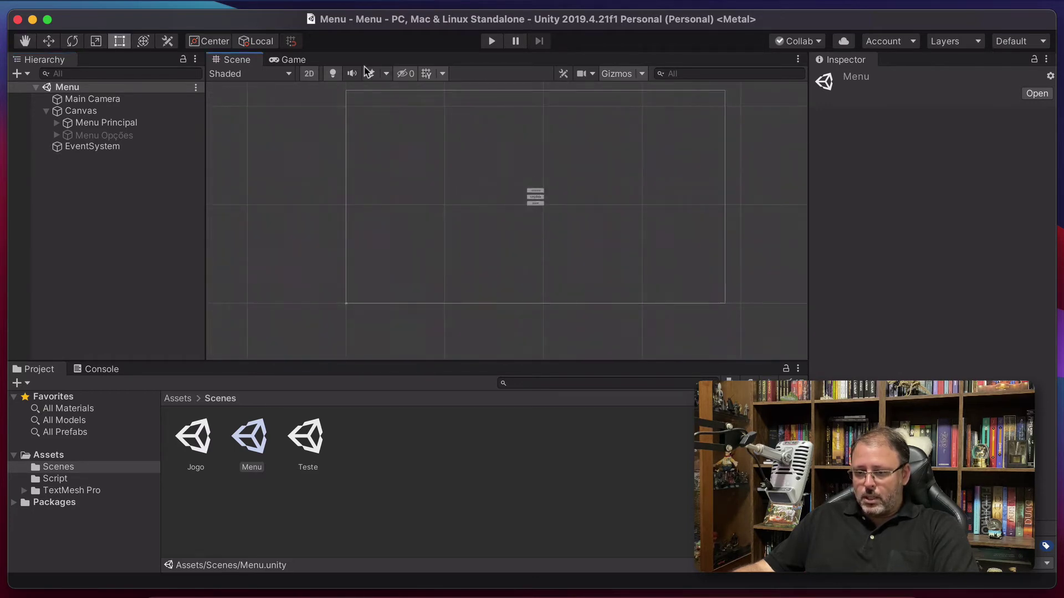
Preview the menu buttons in the game view at Free Aspect, VGA (640x480), SVGA (800x600) and XGA (1024x768).
{"action": "left_click", "coordinate": [302, 59]}
{"action": "left_click", "coordinate": [320, 74]}
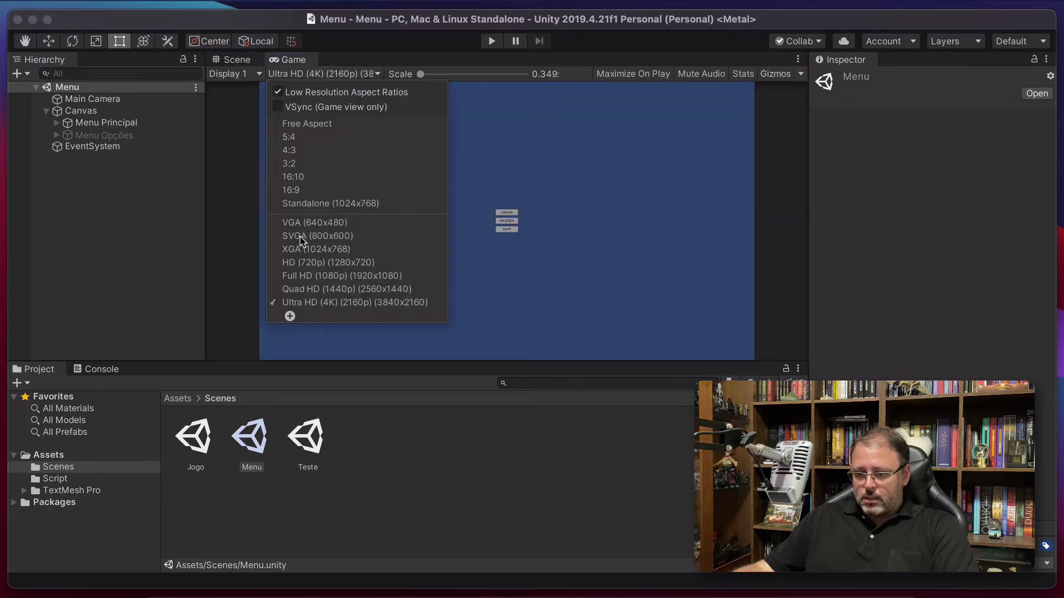
{"action": "left_click", "coordinate": [304, 124]}
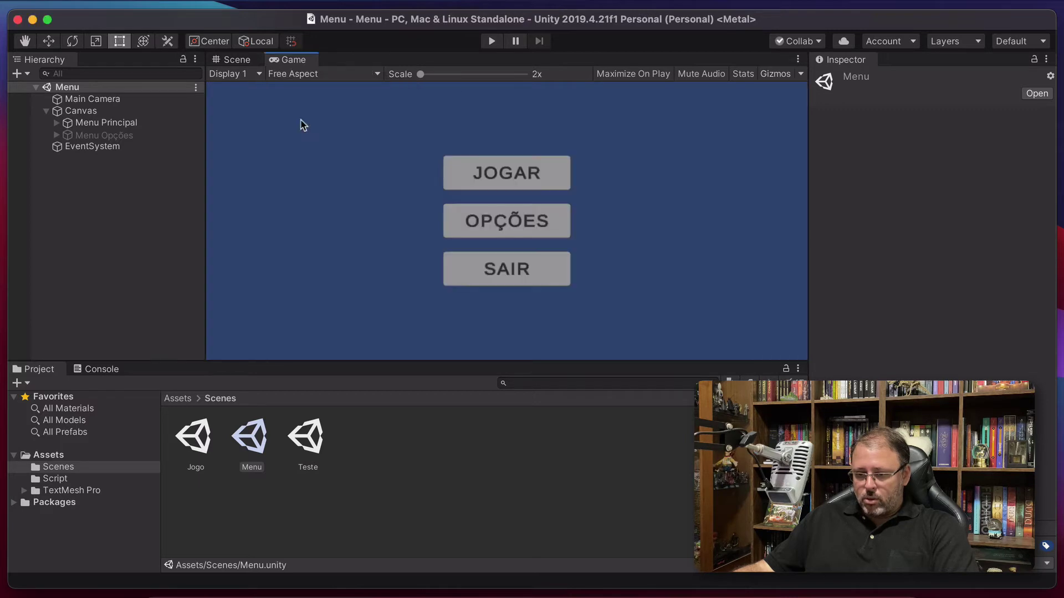
{"action": "left_click", "coordinate": [339, 74]}
{"action": "left_click", "coordinate": [294, 223]}
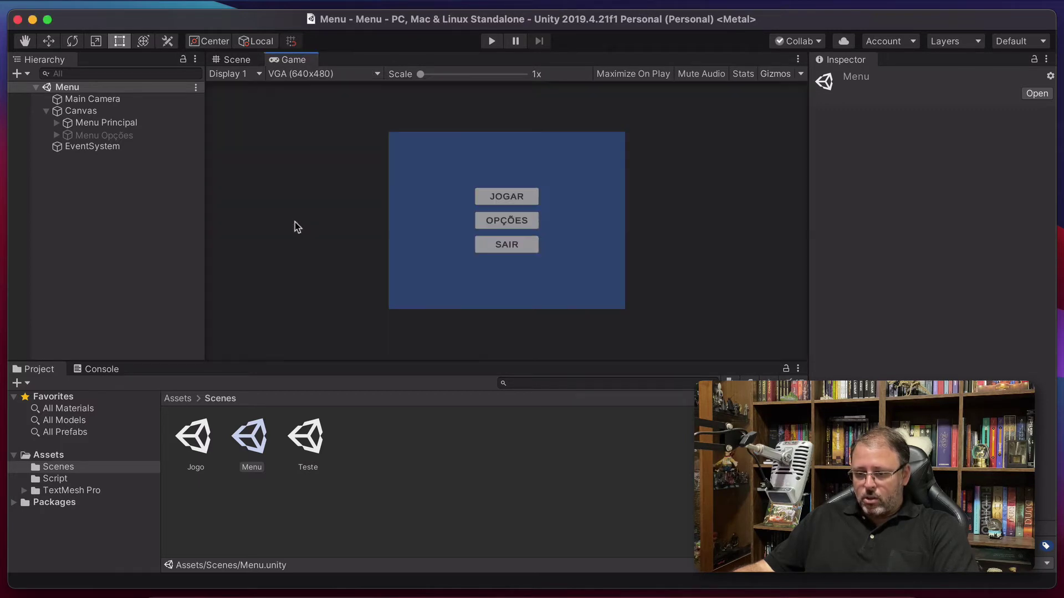
{"action": "left_click", "coordinate": [309, 74]}
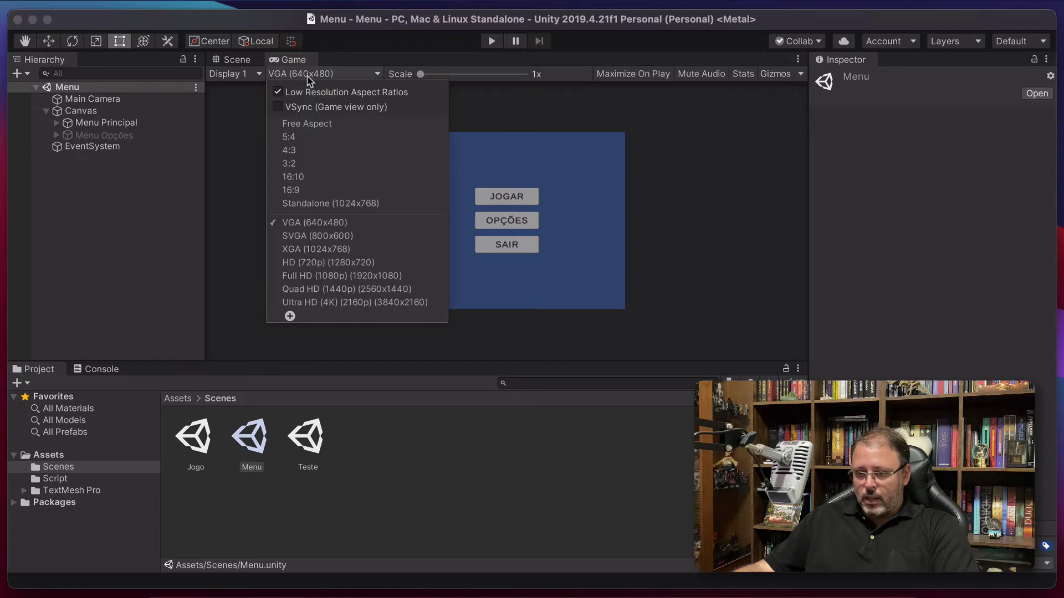
{"action": "left_click", "coordinate": [292, 236]}
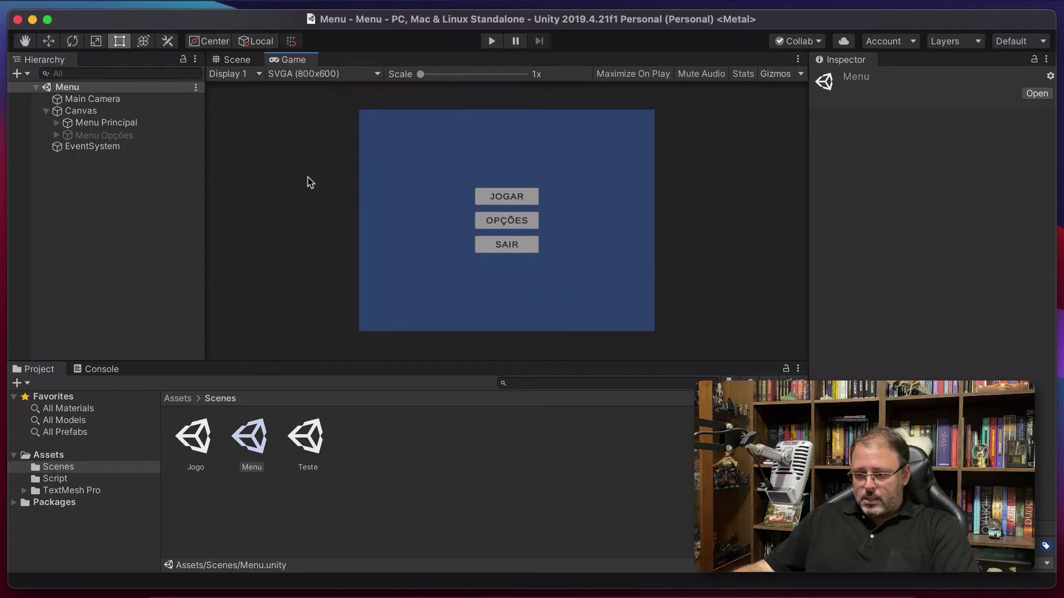
{"action": "left_click", "coordinate": [314, 78]}
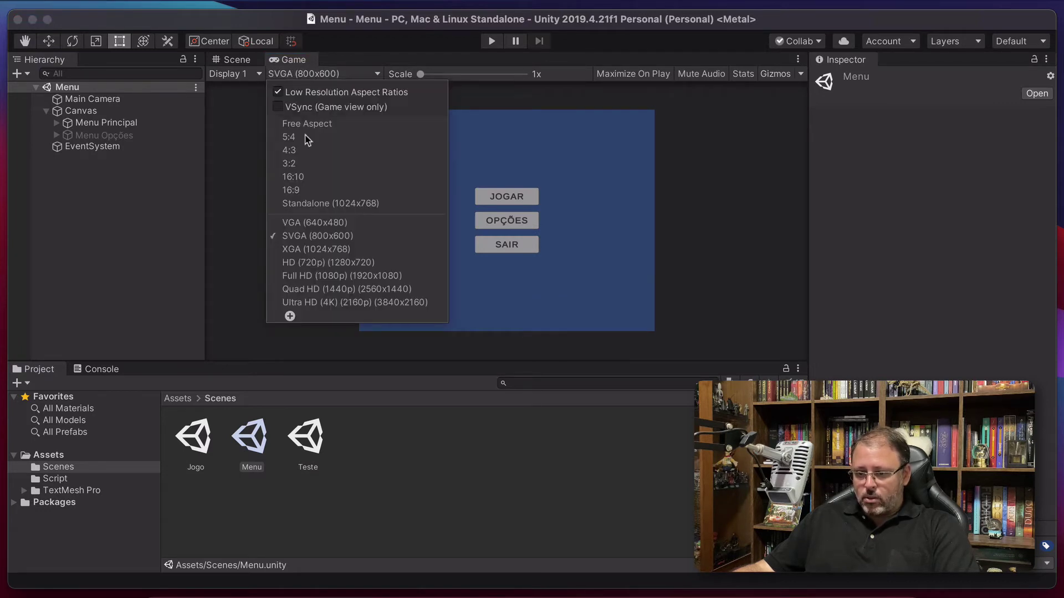
{"action": "left_click", "coordinate": [307, 251]}
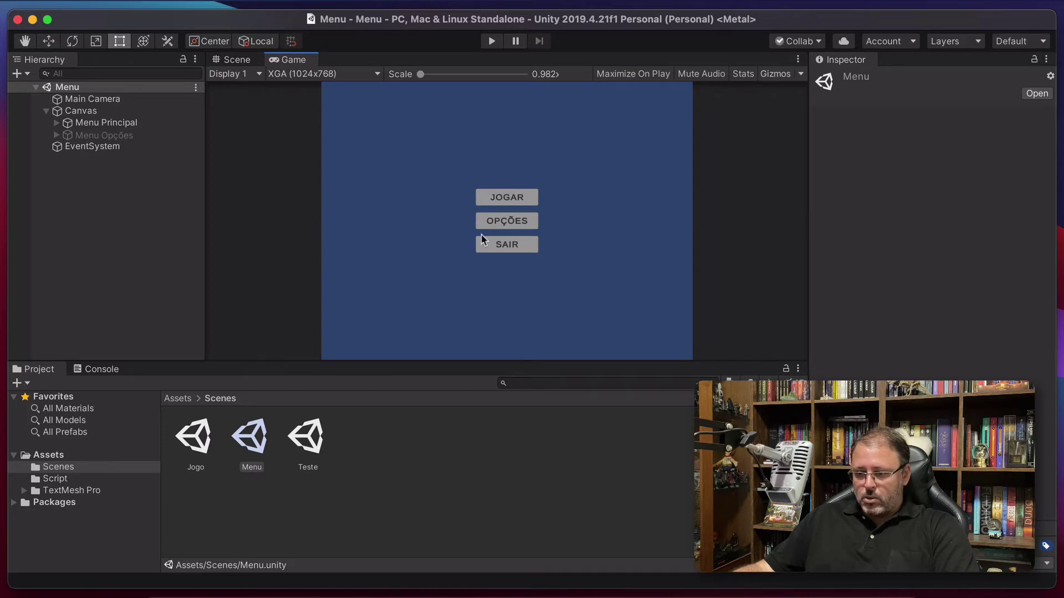
Preview the menu buttons in the game view at HD (720p), Full HD (1080p), Quad HD (1440p) and Ultra HD (4K).
{"action": "left_click", "coordinate": [313, 75]}
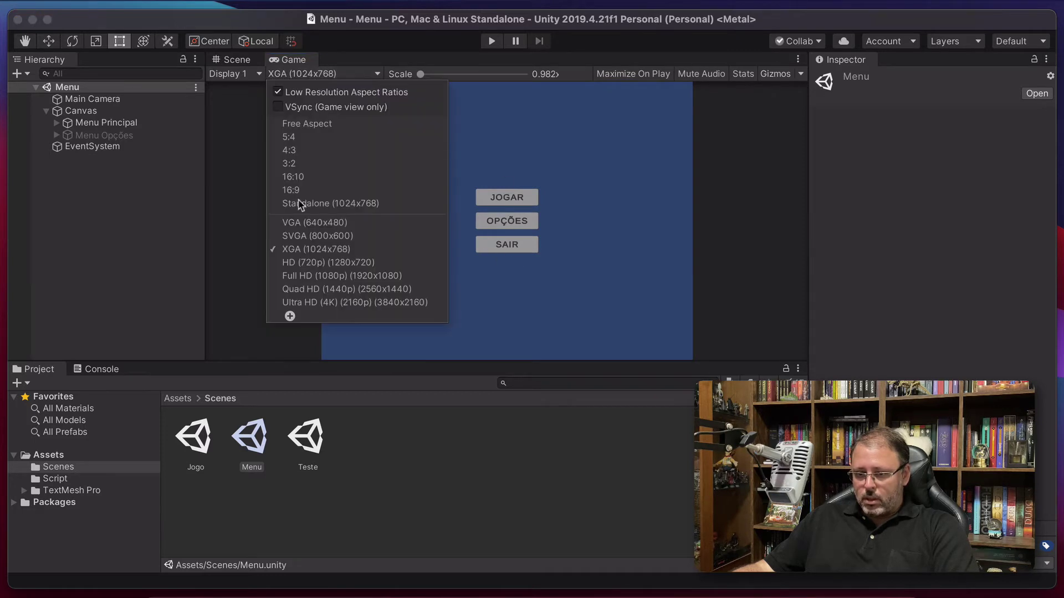
{"action": "left_click", "coordinate": [301, 263]}
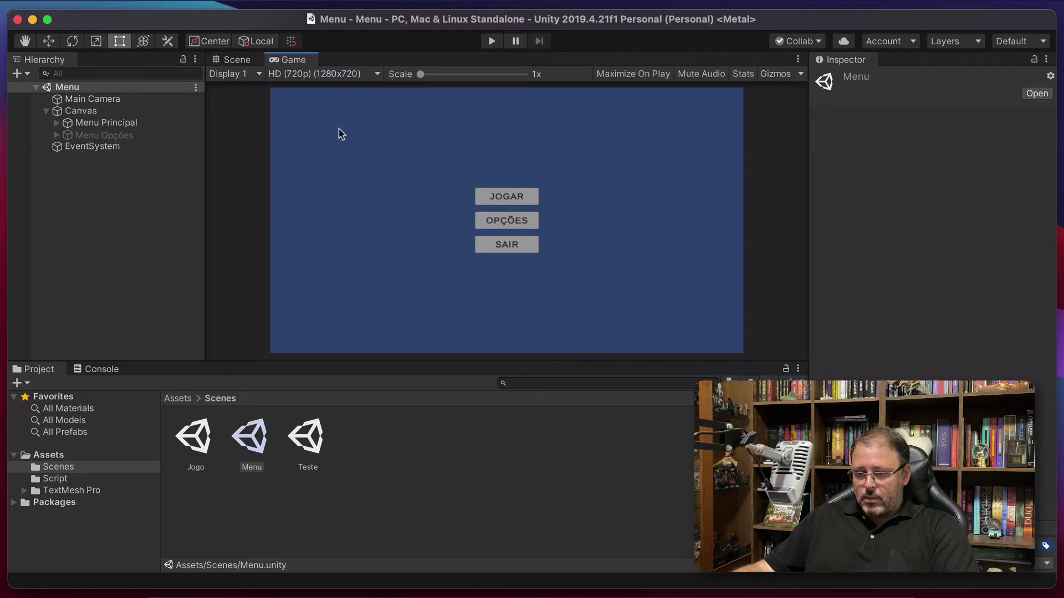
{"action": "left_click", "coordinate": [308, 79]}
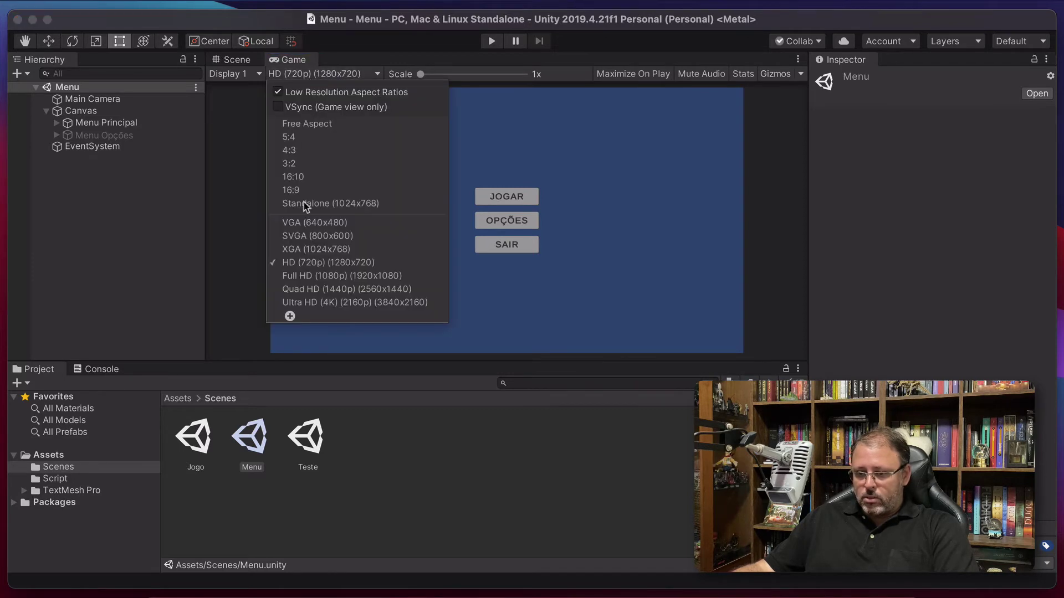
{"action": "left_click", "coordinate": [298, 276]}
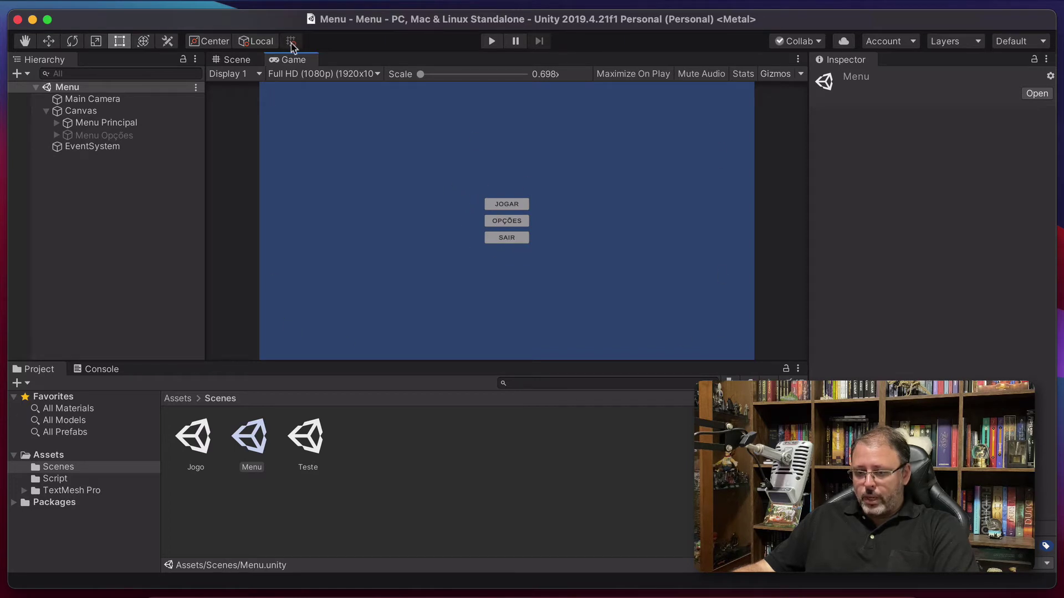
{"action": "left_click", "coordinate": [325, 74]}
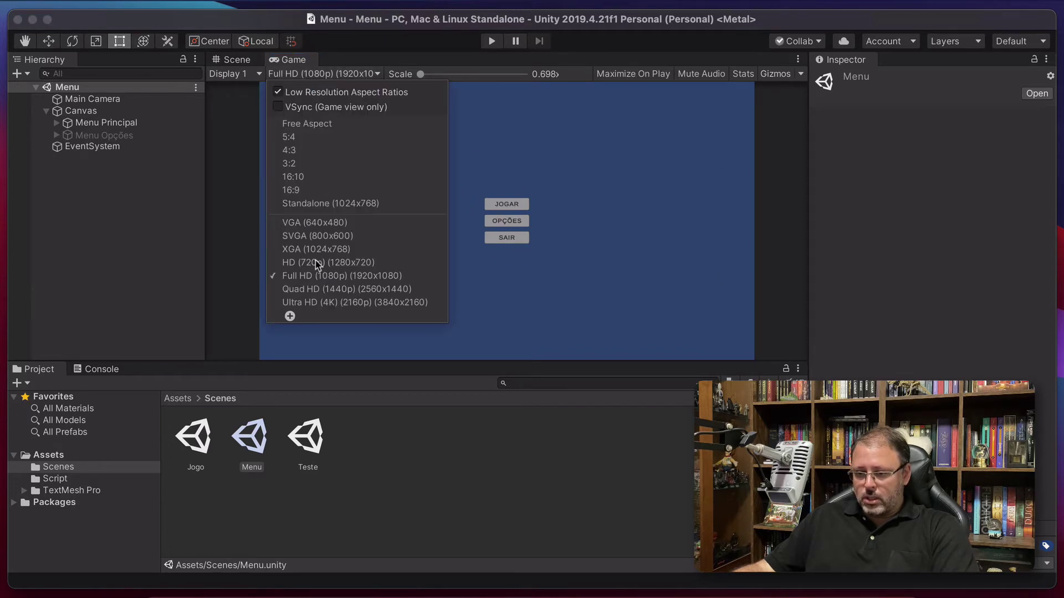
{"action": "left_click", "coordinate": [297, 289]}
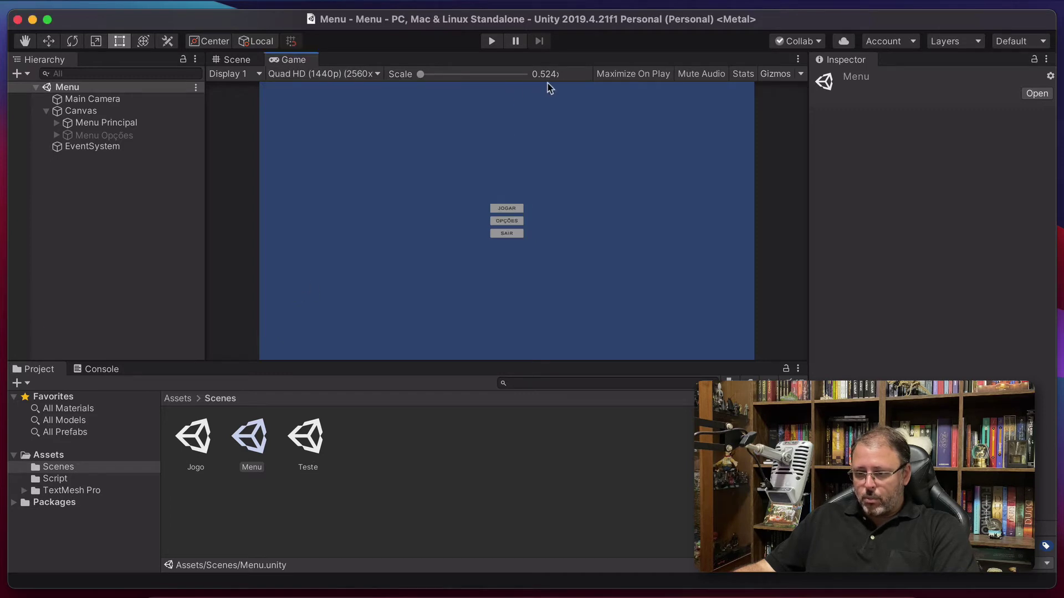
{"action": "left_click", "coordinate": [317, 77]}
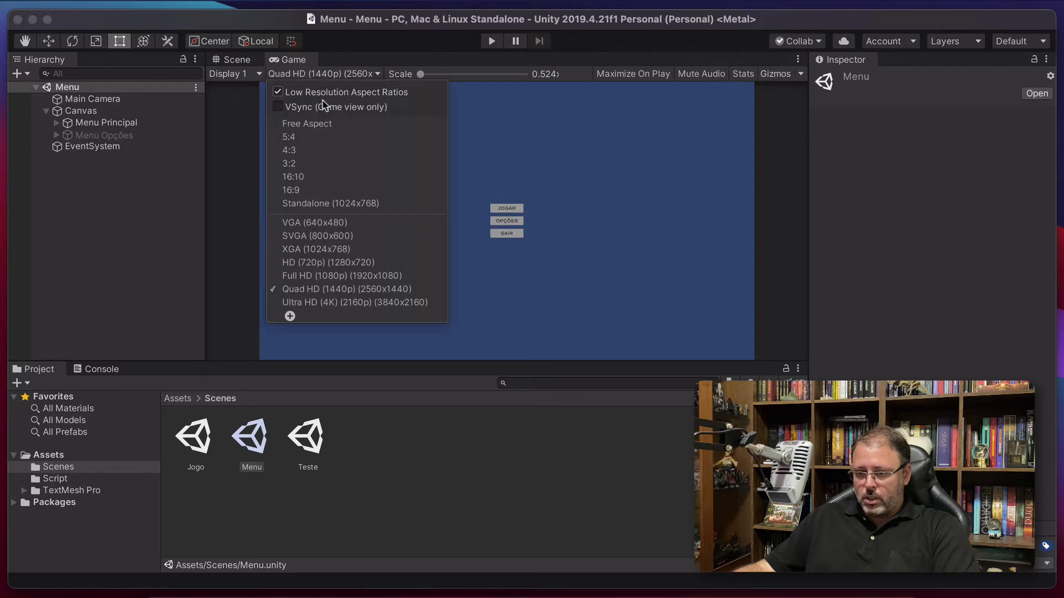
{"action": "left_click", "coordinate": [301, 303]}
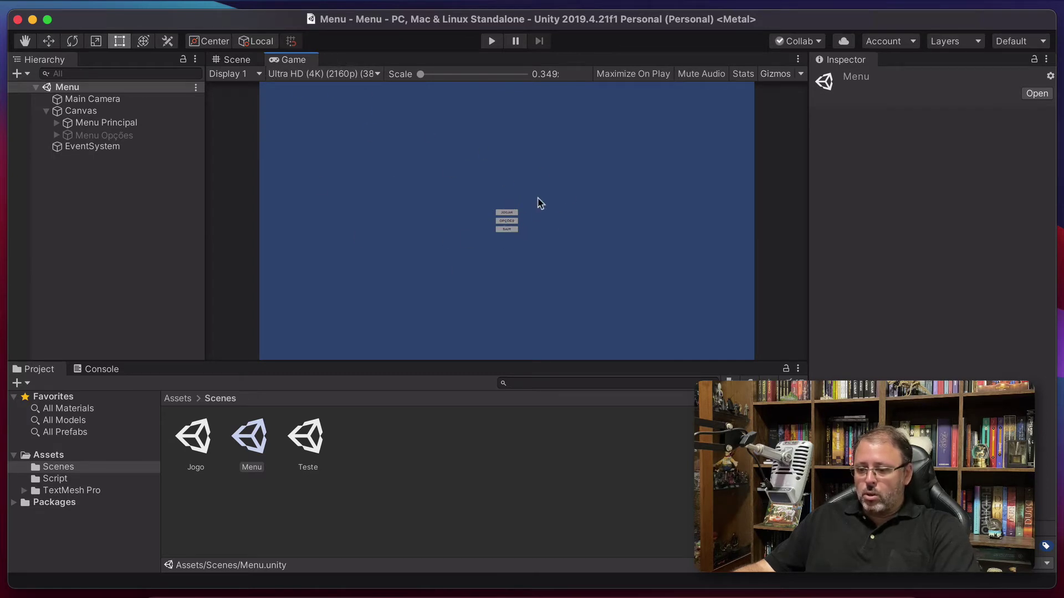
Preview the menu at the 5:4, 4:3 and Free Aspect ratios, and briefly run the scene at Free Aspect.
{"action": "left_click", "coordinate": [296, 77]}
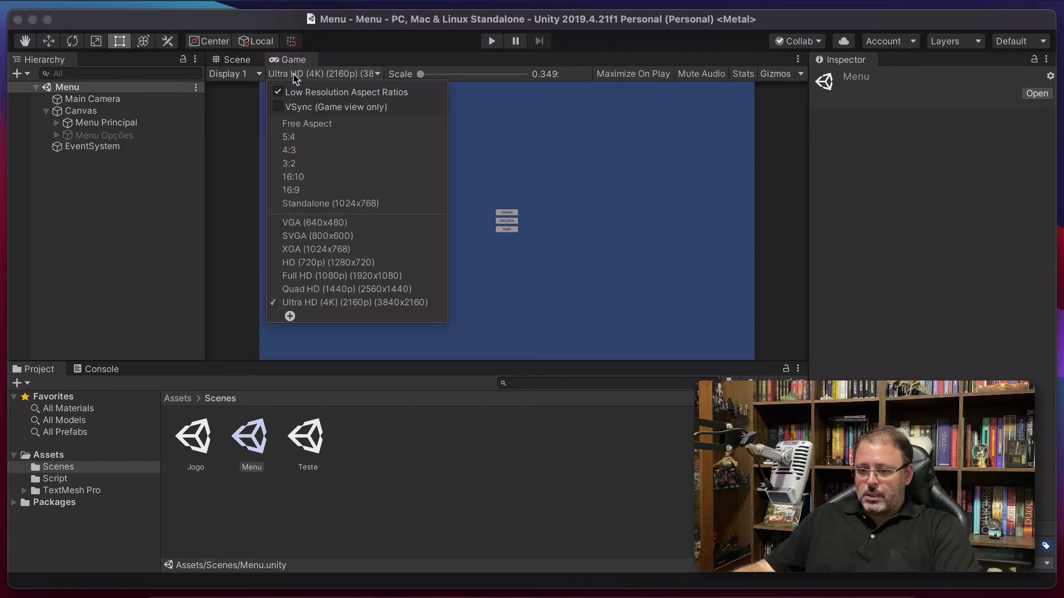
{"action": "left_click", "coordinate": [292, 139]}
{"action": "left_click", "coordinate": [280, 75]}
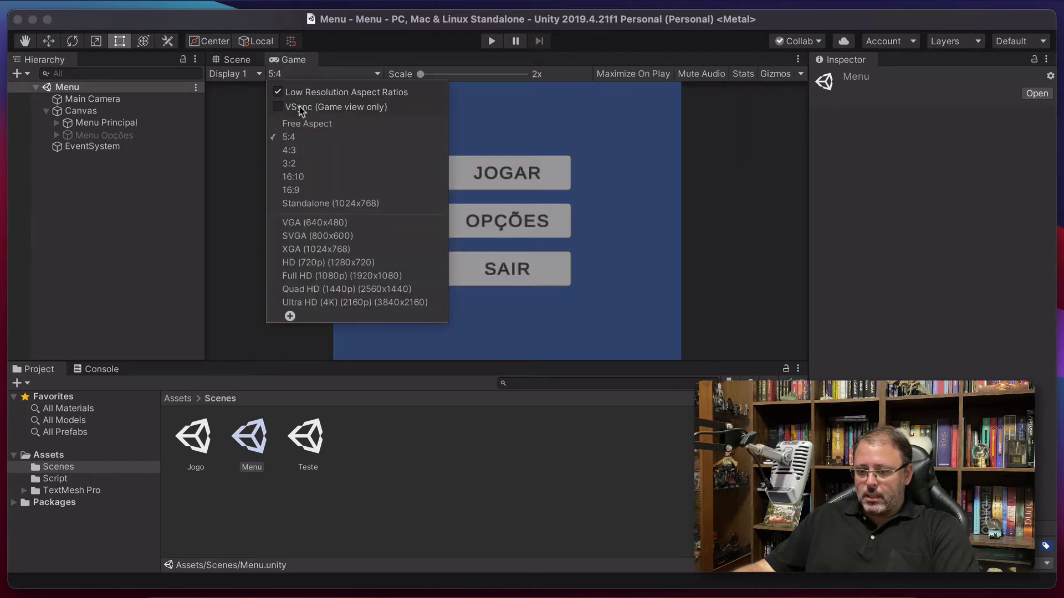
{"action": "left_click", "coordinate": [292, 150]}
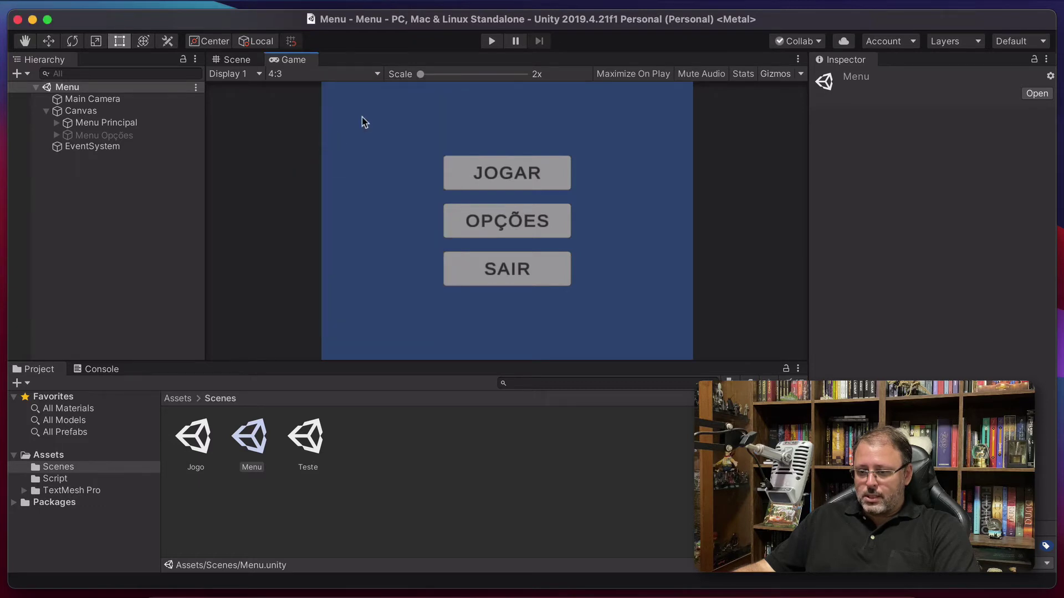
{"action": "left_click", "coordinate": [310, 75]}
{"action": "left_click", "coordinate": [308, 124]}
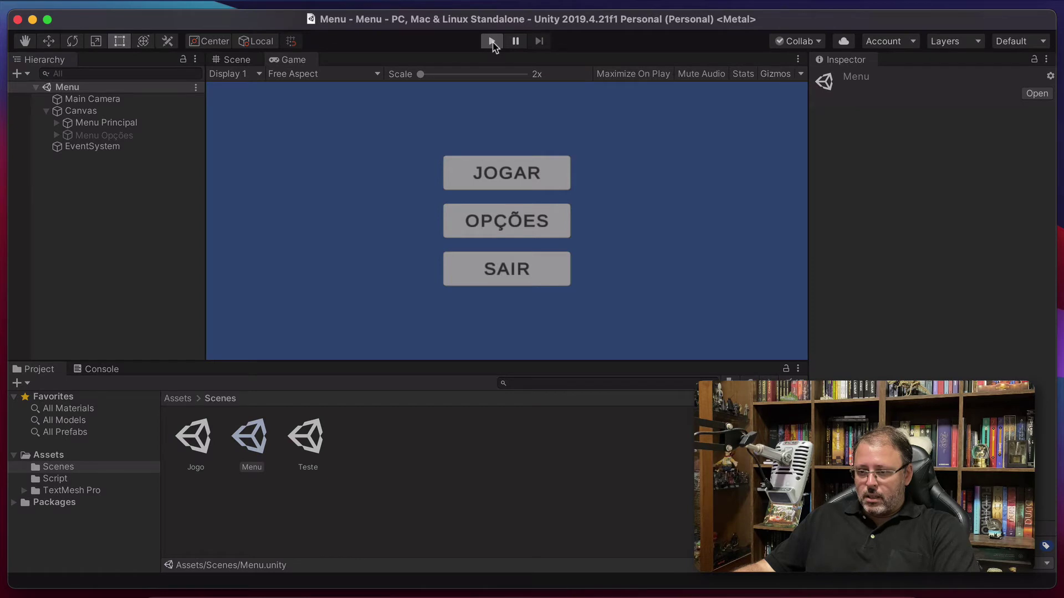
{"action": "left_click", "coordinate": [492, 41]}
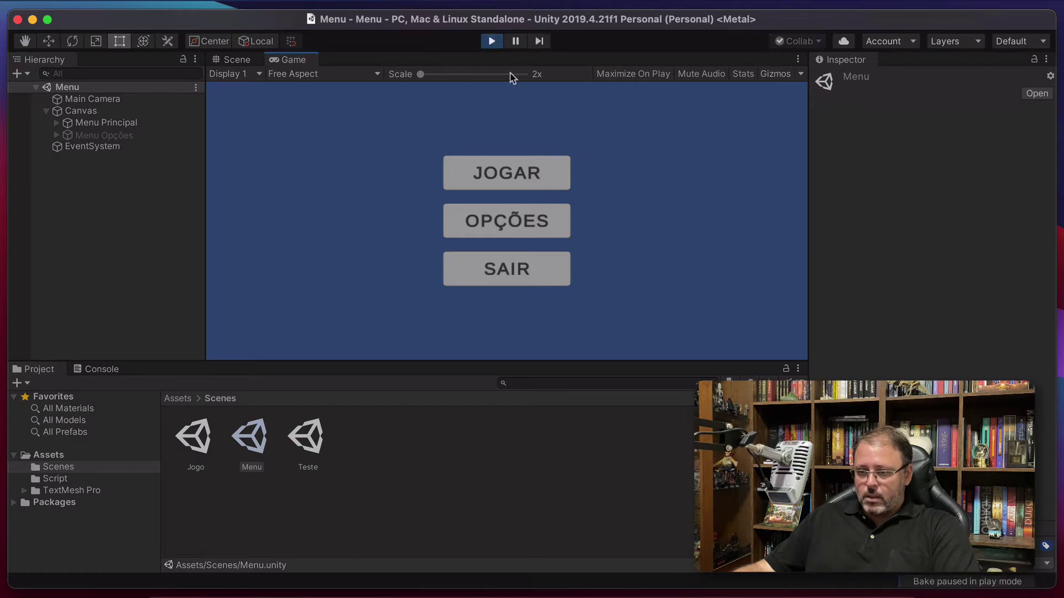
{"action": "left_click", "coordinate": [493, 41]}
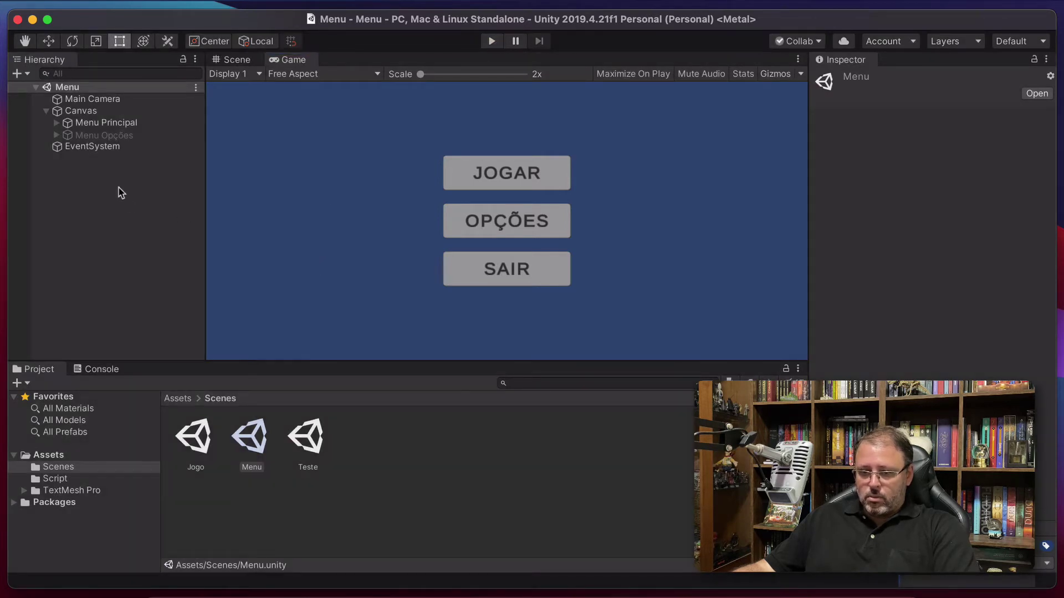
Add a 2D sprite object to the Menu scene and assign the Treant image from Assets as its sprite.
{"action": "right_click", "coordinate": [81, 188]}
{"action": "mouse_move", "coordinate": [118, 381]}
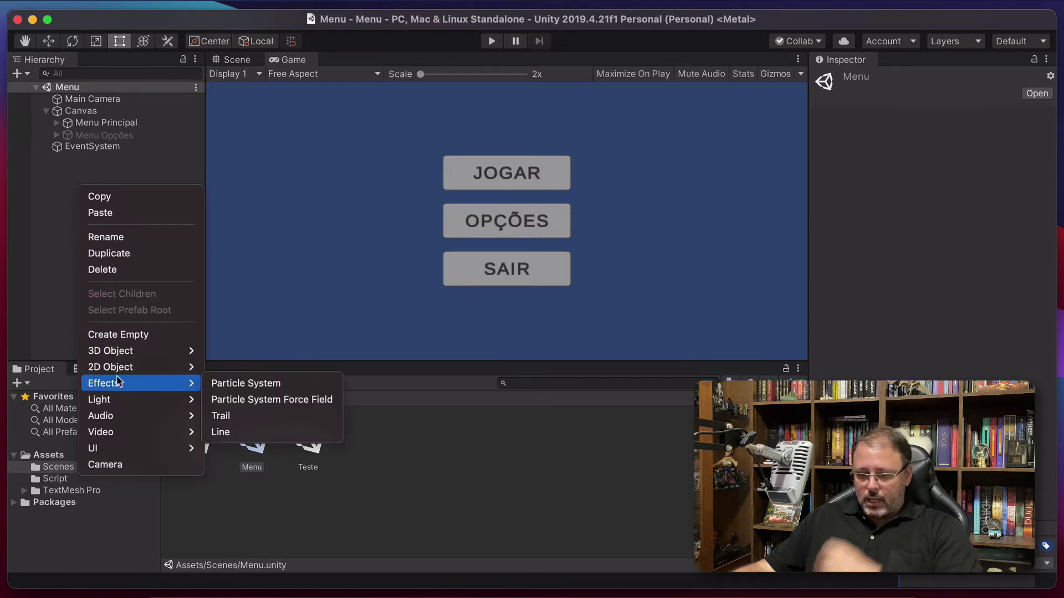
{"action": "left_click", "coordinate": [224, 367]}
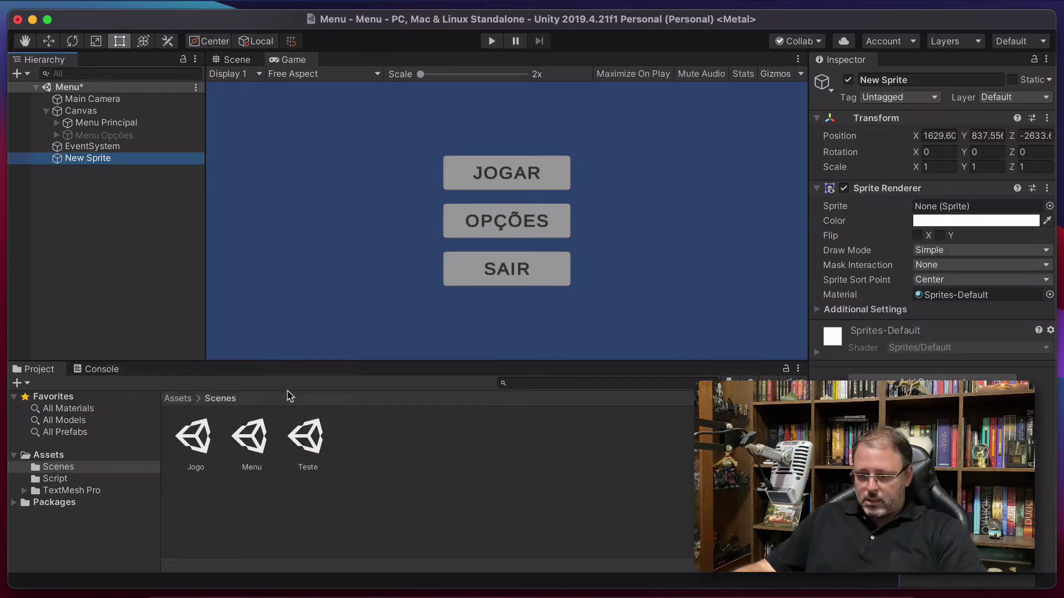
{"action": "left_click", "coordinate": [178, 399]}
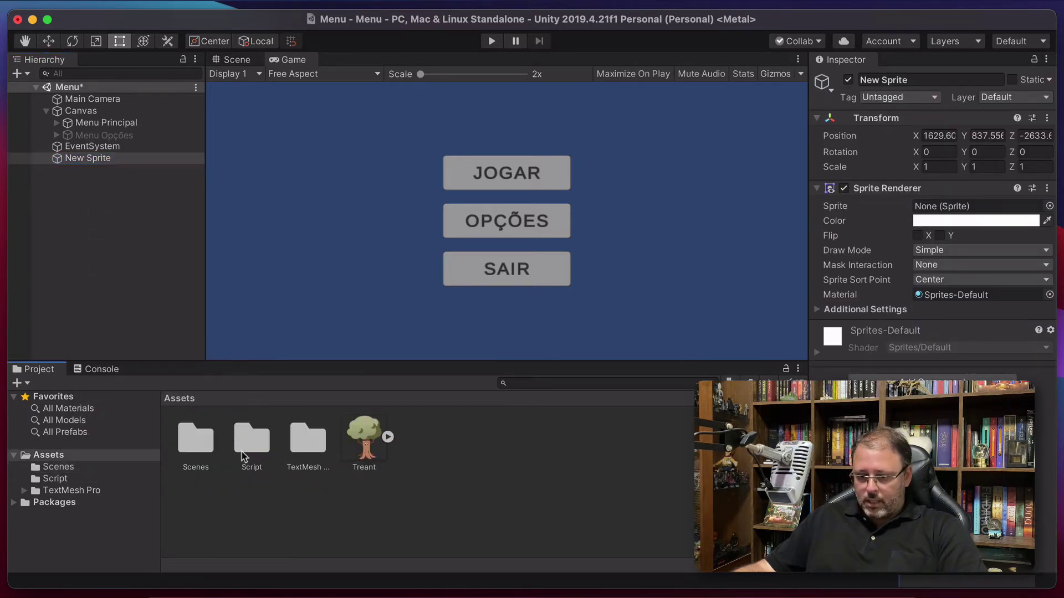
{"action": "left_click_drag", "start_coordinate": [370, 451], "coordinate": [980, 206]}
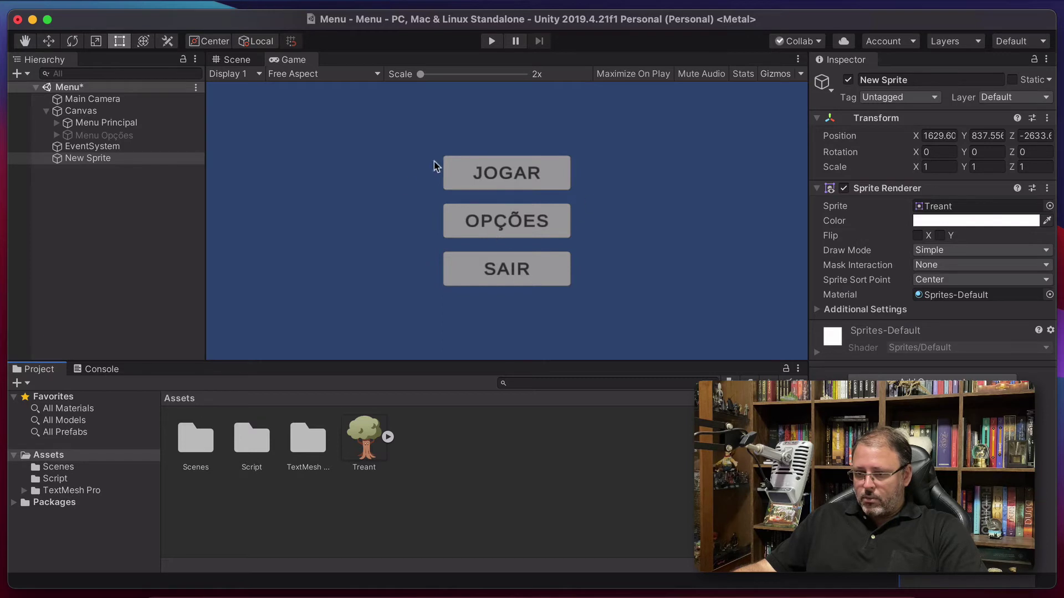
Set the Treant sprite's position to X 0, Y 0, Z 0, at the camera in the scene view.
{"action": "left_click", "coordinate": [237, 60]}
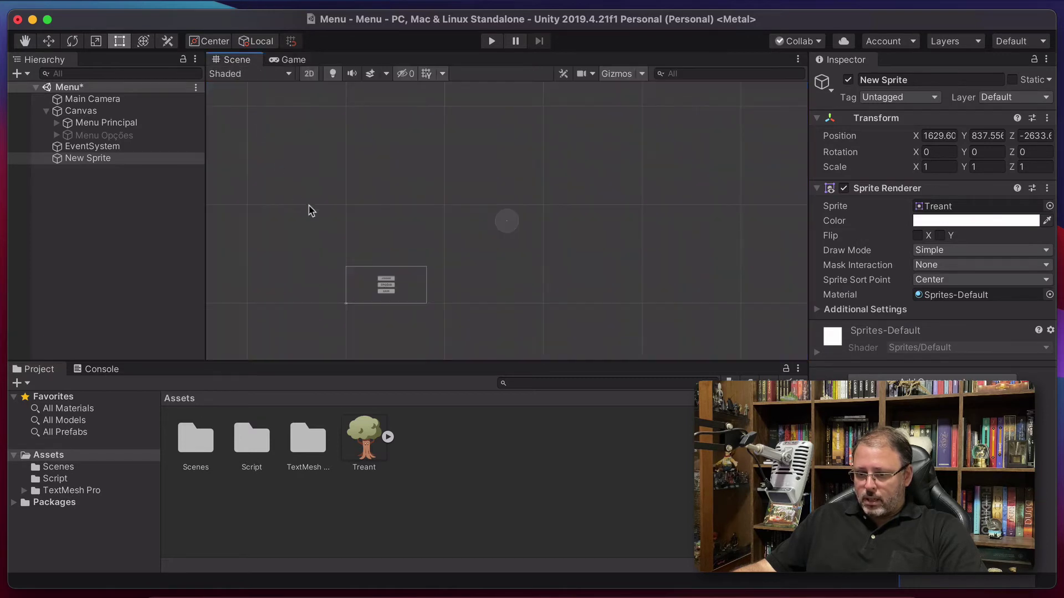
{"action": "scroll", "coordinate": [335, 250], "scroll_direction": "up", "scroll_amount": 10}
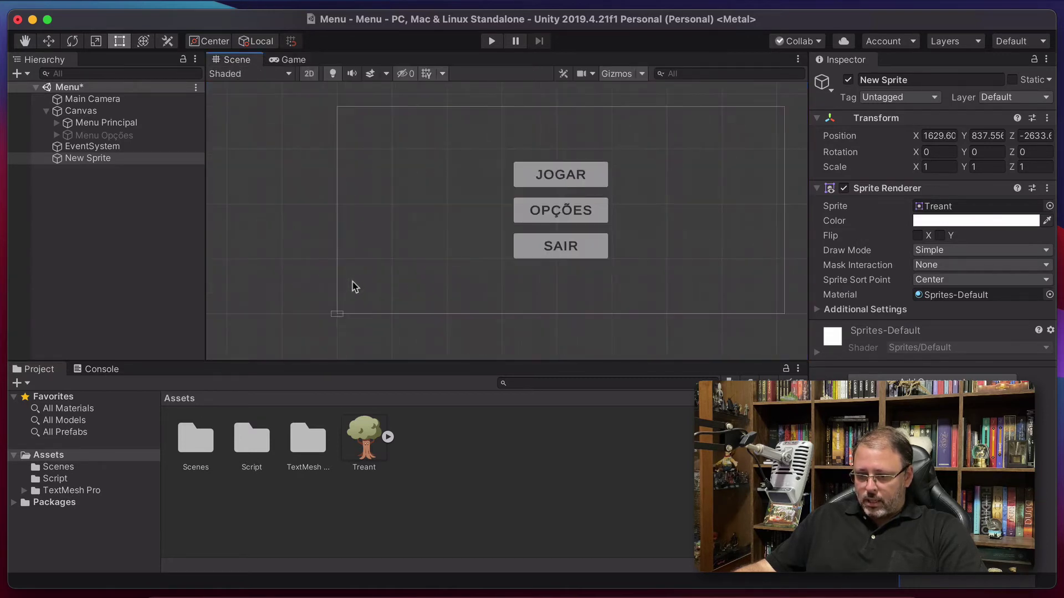
{"action": "scroll", "coordinate": [332, 310], "scroll_direction": "up", "scroll_amount": 3}
{"action": "scroll", "coordinate": [340, 324], "scroll_direction": "down", "scroll_amount": 15}
{"action": "scroll", "coordinate": [339, 288], "scroll_direction": "up", "scroll_amount": 8}
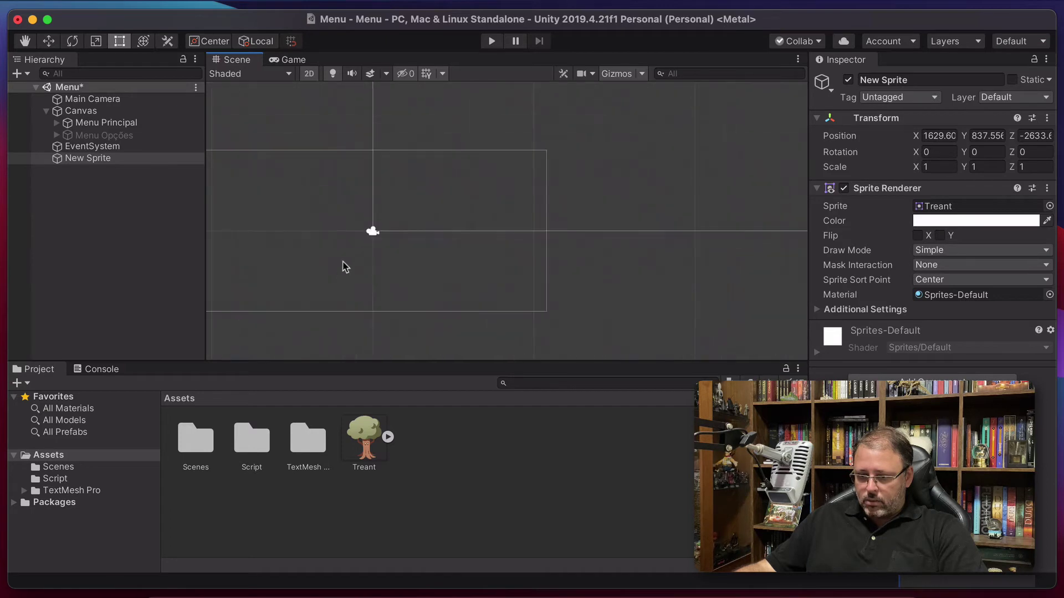
{"action": "scroll", "coordinate": [344, 266], "scroll_direction": "up", "scroll_amount": 3}
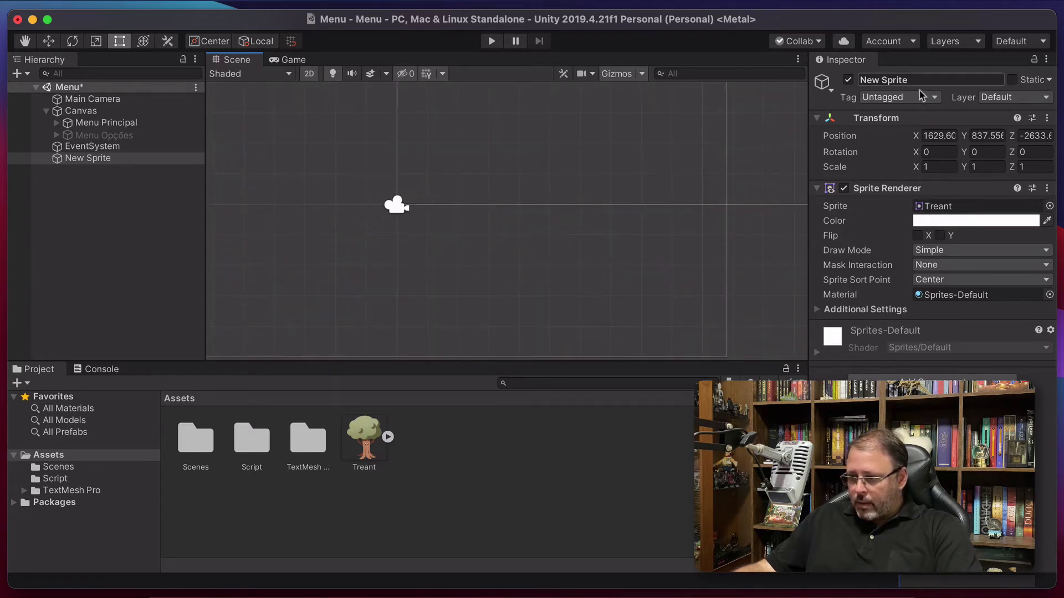
{"action": "left_click", "coordinate": [939, 135]}
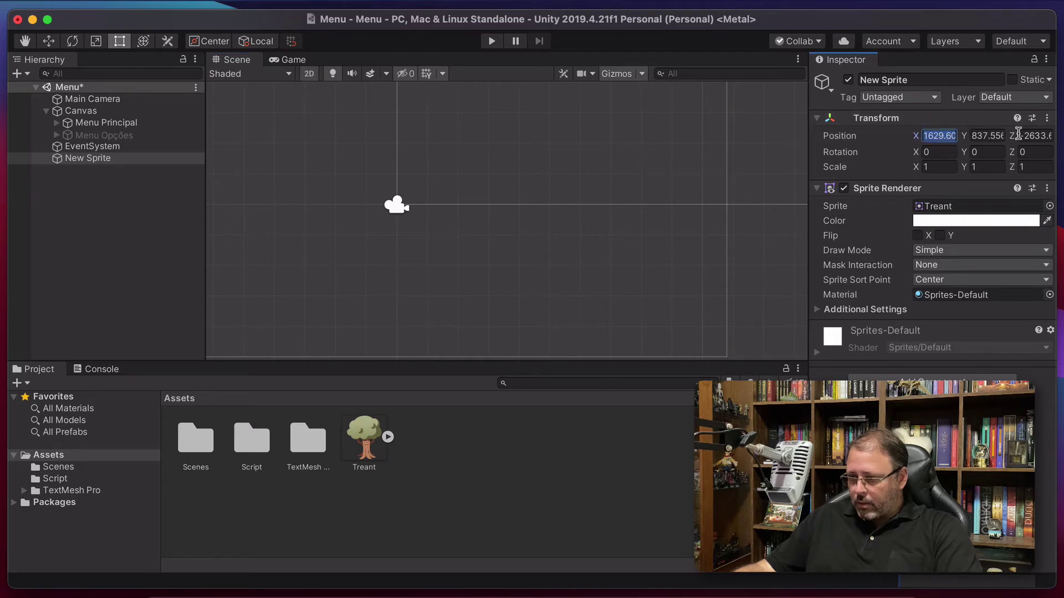
{"action": "type", "text": "0"}
{"action": "key", "text": "Tab"}
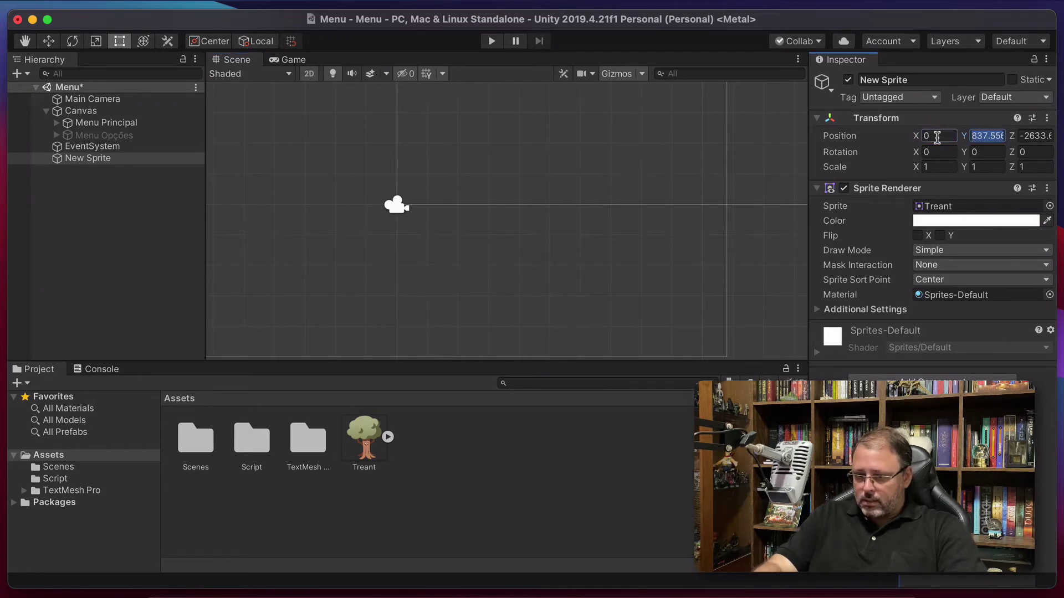
{"action": "type", "text": "0"}
{"action": "key", "text": "Tab"}
{"action": "type", "text": "0"}
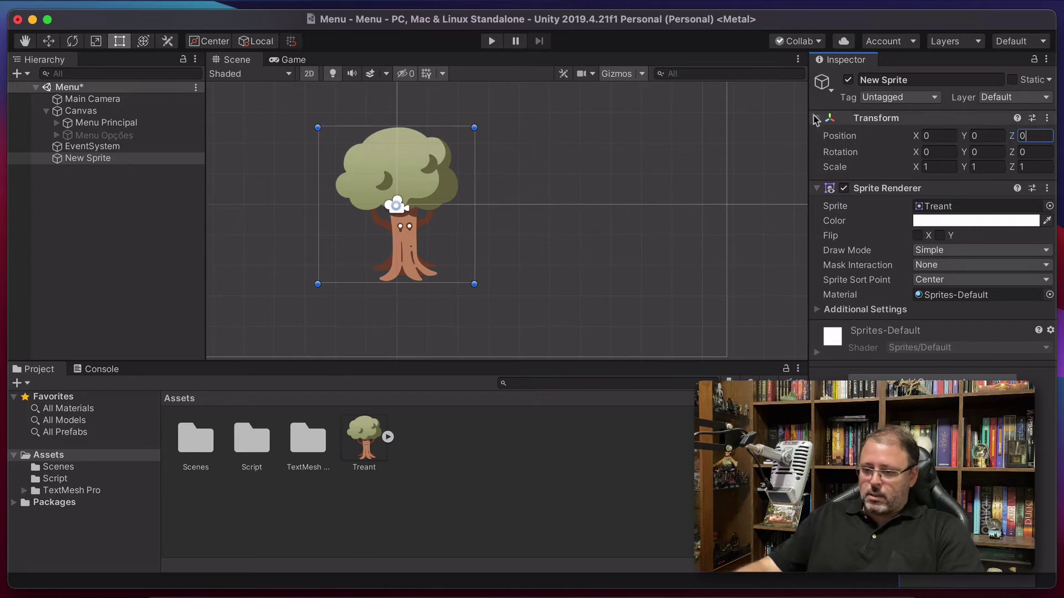
Check the tree against the camera frame in the scene view and against the menu buttons in the game view.
{"action": "scroll", "coordinate": [444, 174], "scroll_direction": "down", "scroll_amount": 3}
{"action": "scroll", "coordinate": [344, 130], "scroll_direction": "up", "scroll_amount": 2}
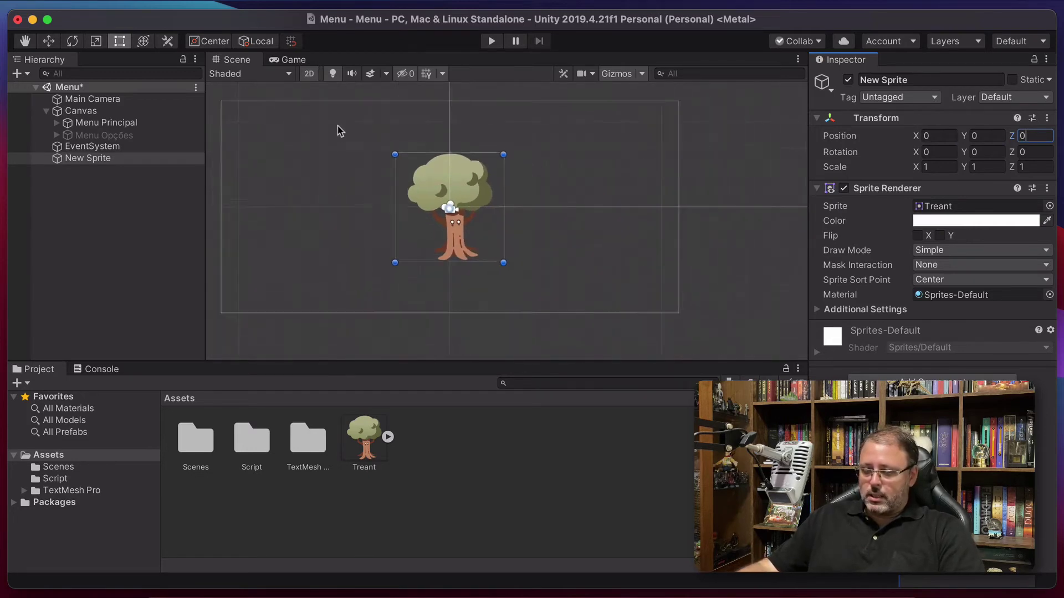
{"action": "scroll", "coordinate": [340, 130], "scroll_direction": "down", "scroll_amount": 1}
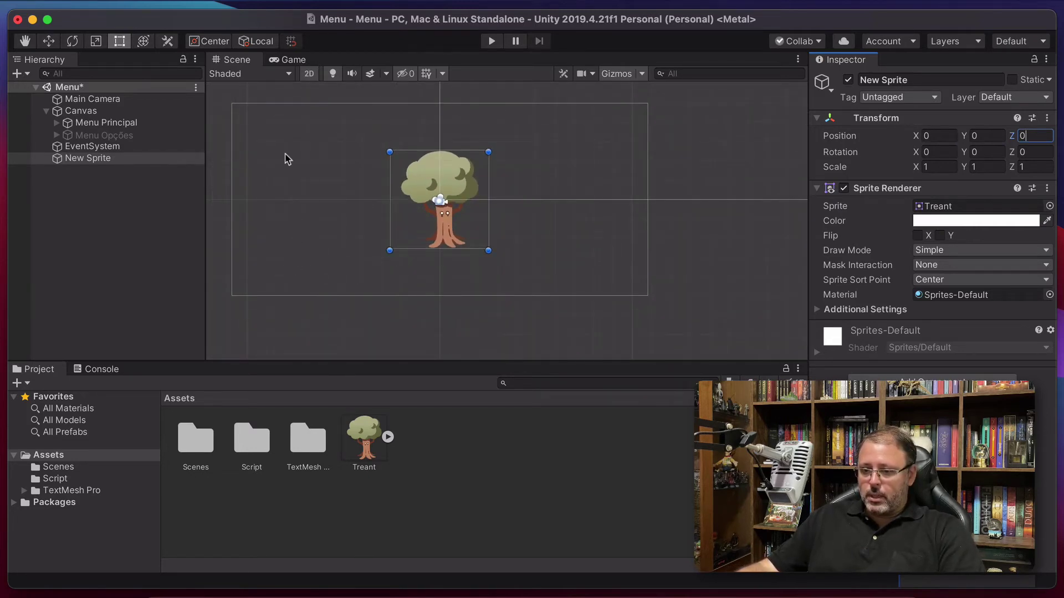
{"action": "left_click", "coordinate": [294, 60]}
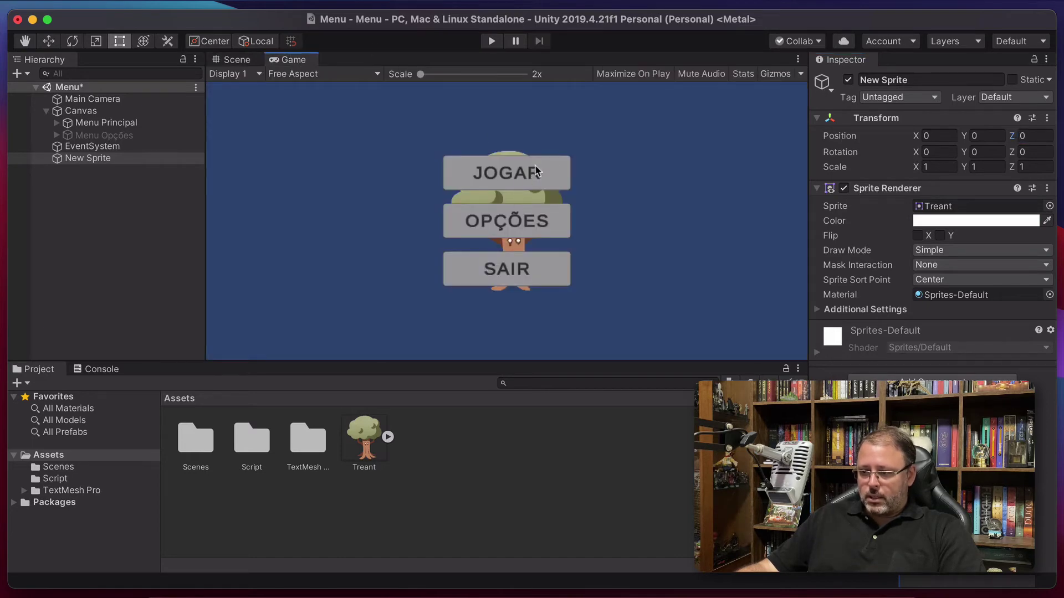
Expand Menu Principal's buttons in the hierarchy and set the Treant sprite's Z position to -10.
{"action": "left_click", "coordinate": [72, 113]}
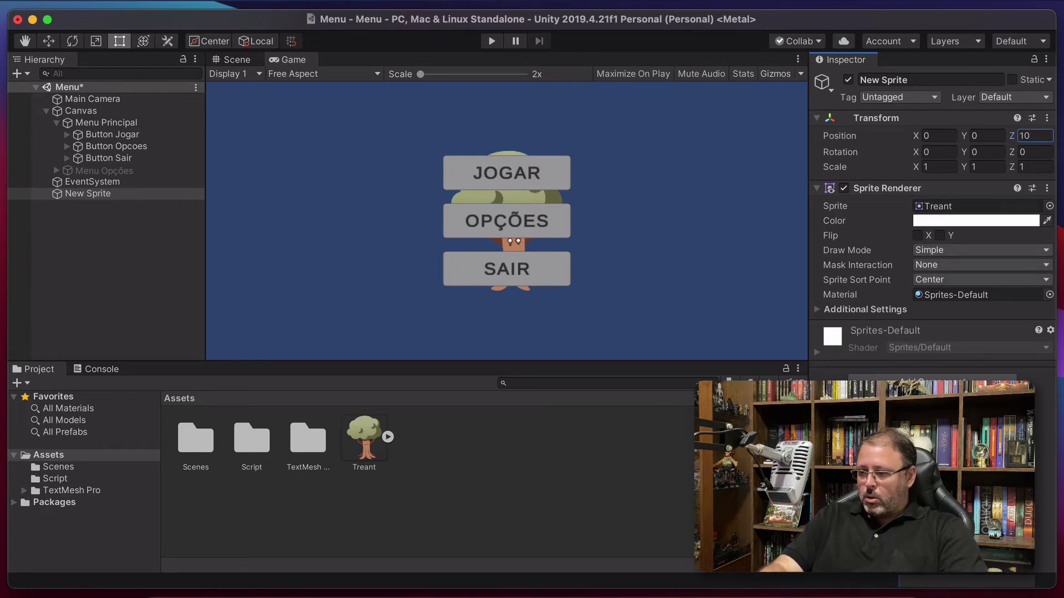
{"action": "left_click", "coordinate": [1033, 137]}
{"action": "type", "text": "-"}
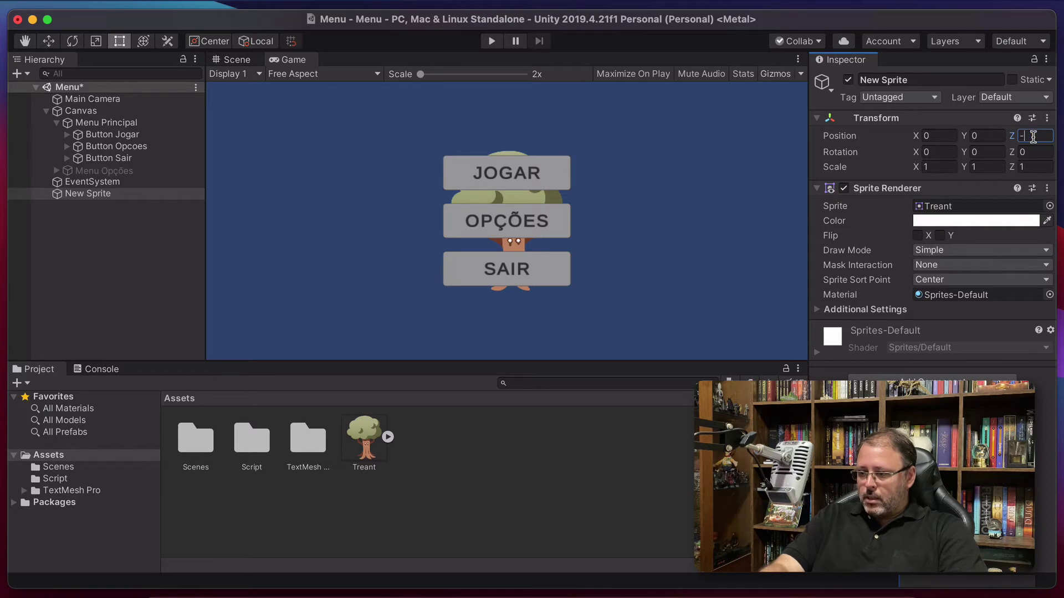
{"action": "type", "text": "10"}
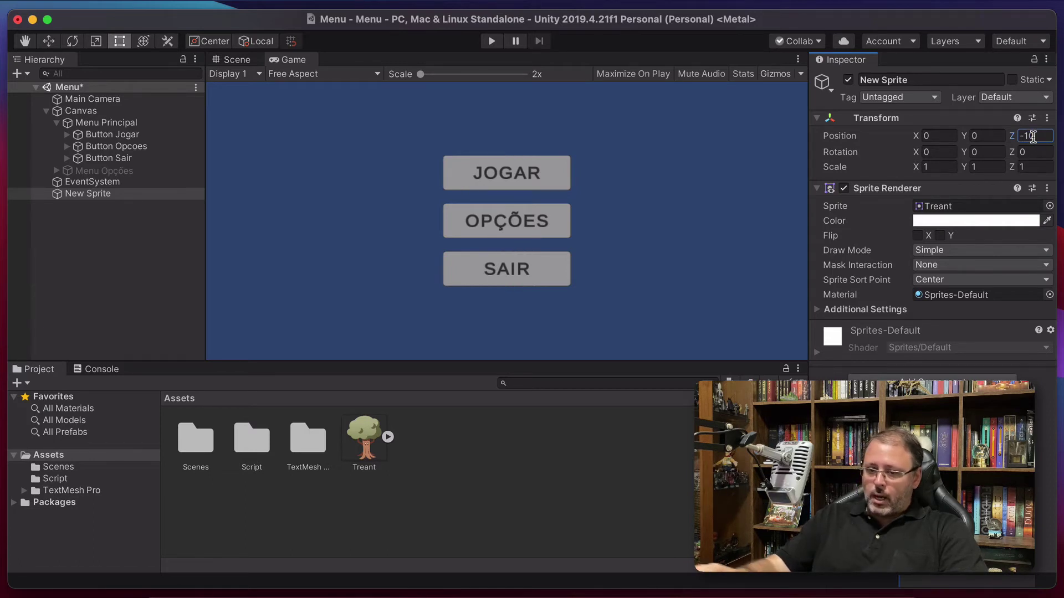
Inspect the position values of Main Camera, Canvas, Menu Principal, Button Jogar and Button Opcoes.
{"action": "left_click", "coordinate": [89, 99]}
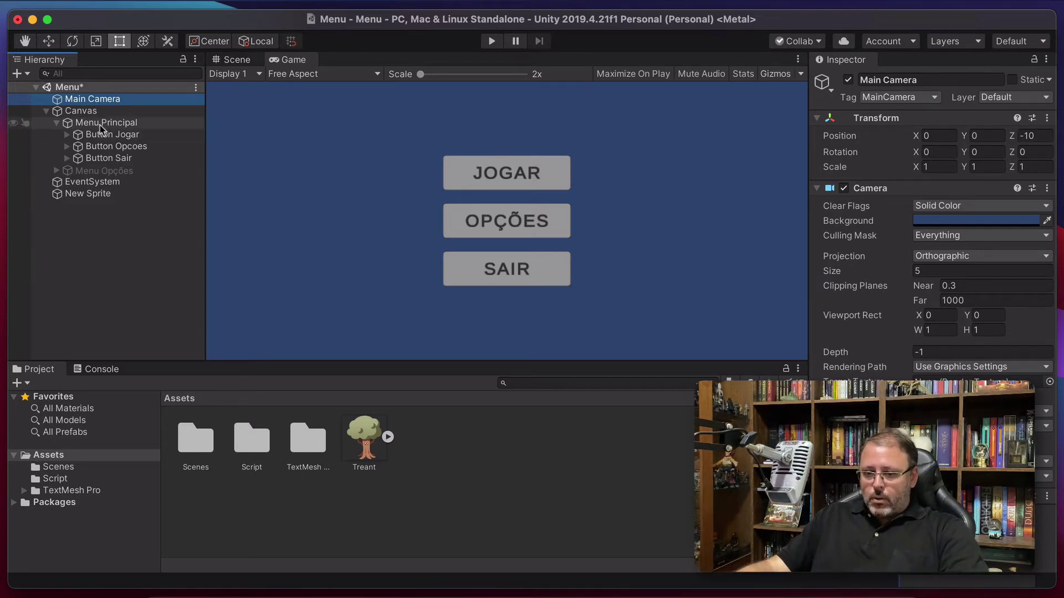
{"action": "left_click", "coordinate": [89, 111]}
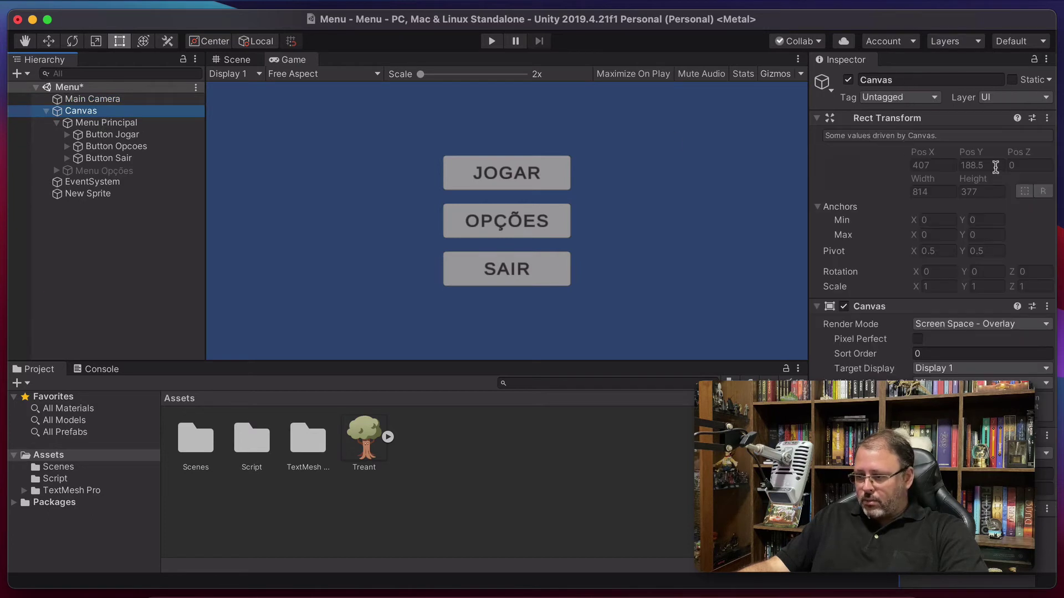
{"action": "left_click", "coordinate": [113, 122]}
{"action": "left_click", "coordinate": [117, 135]}
{"action": "left_click", "coordinate": [117, 146]}
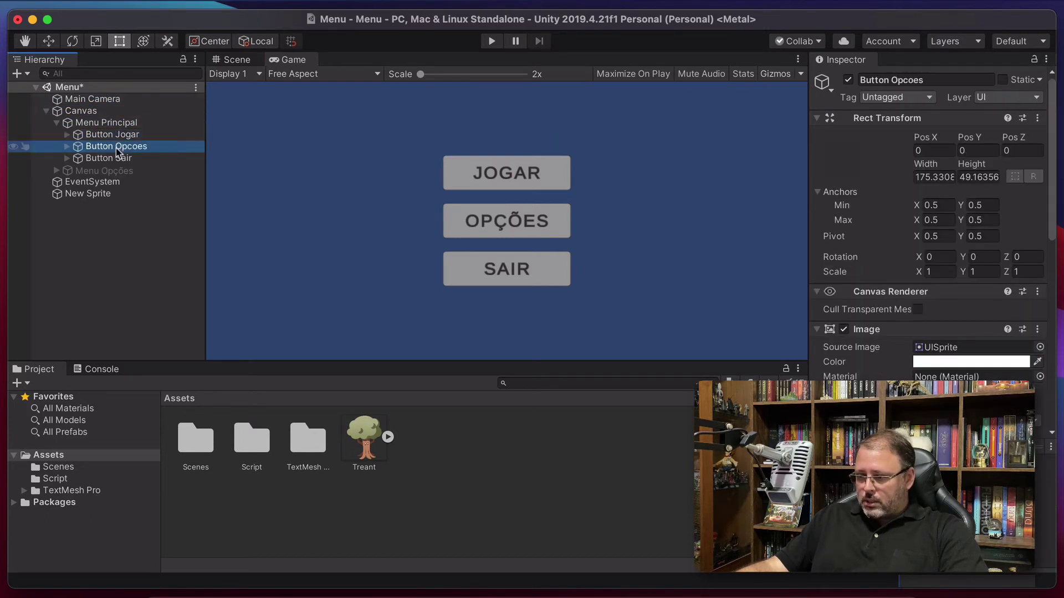
Set the Treant sprite's Z position to -5.
{"action": "left_click", "coordinate": [87, 193]}
{"action": "left_click", "coordinate": [1032, 136]}
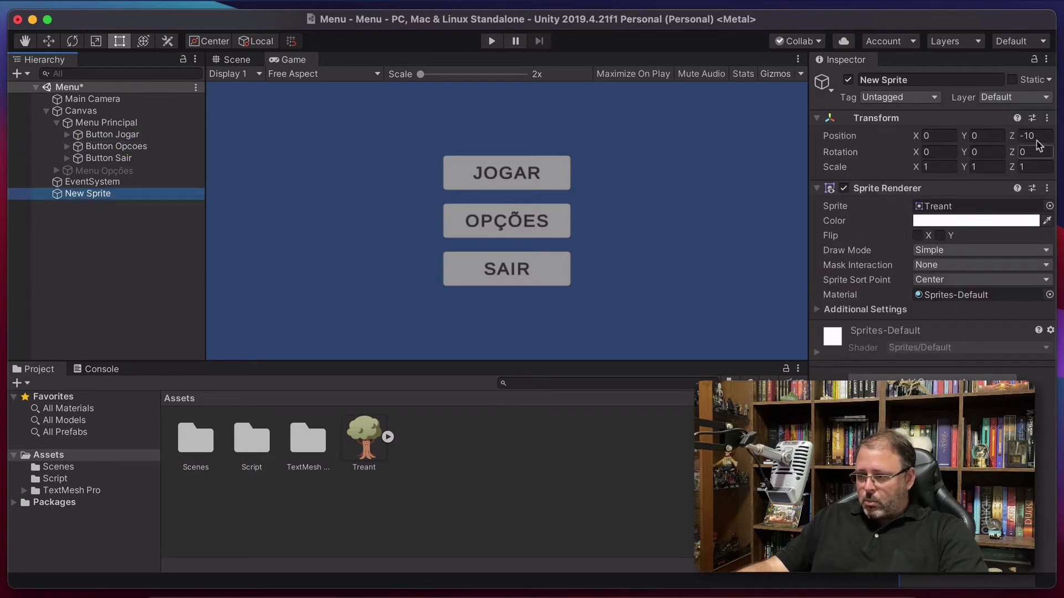
{"action": "type", "text": "-5"}
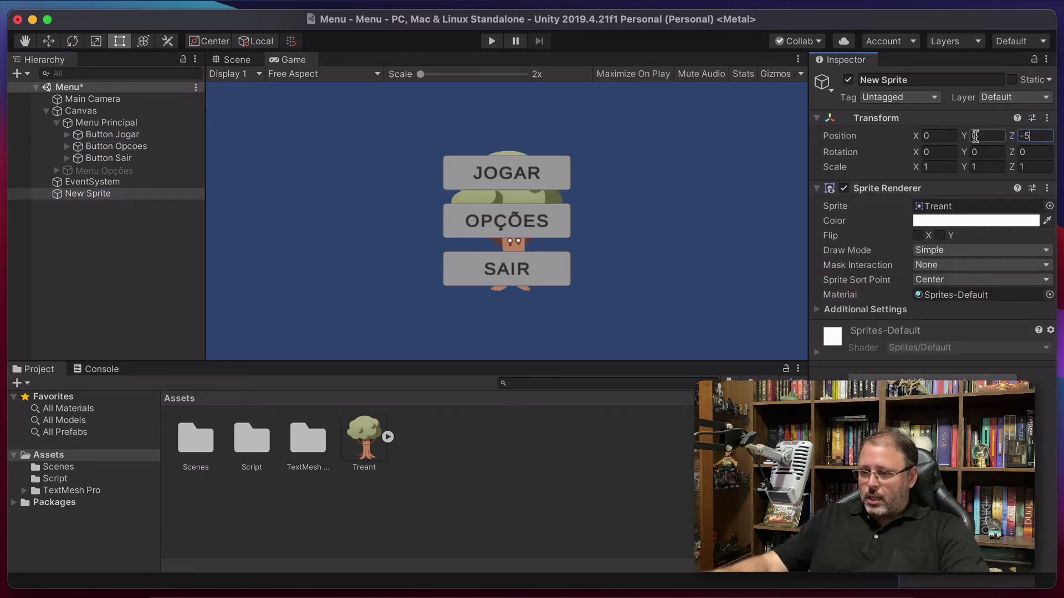
{"action": "key", "text": "Tab"}
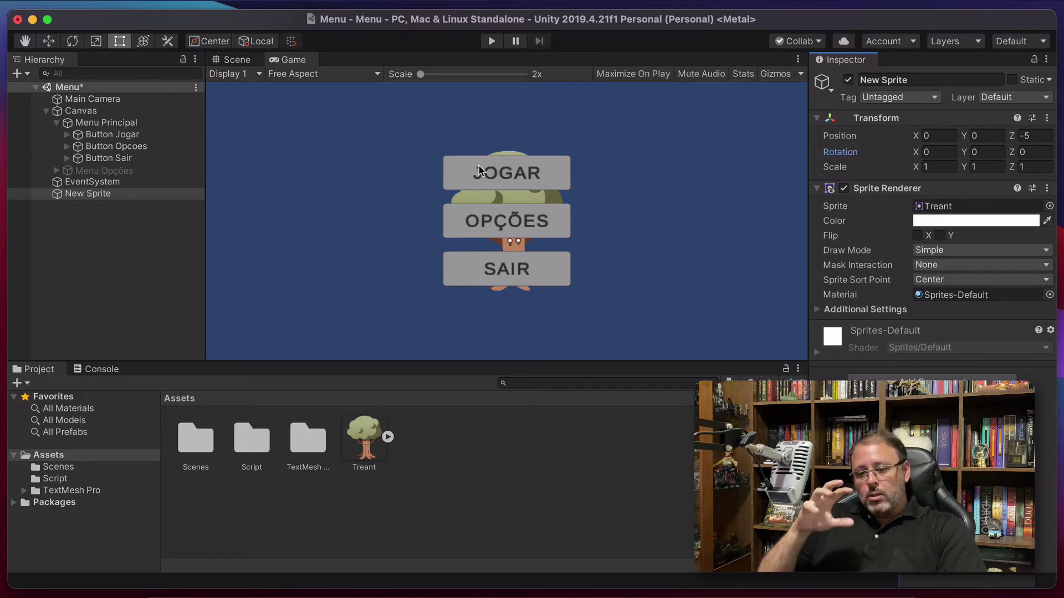
{"action": "left_click", "coordinate": [88, 112]}
{"action": "left_click", "coordinate": [214, 1]}
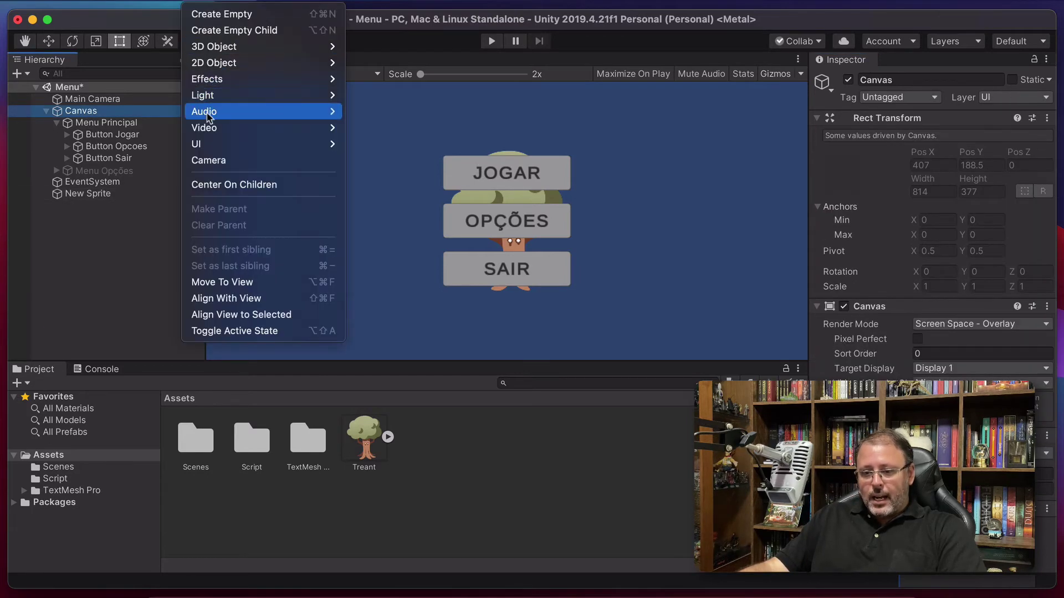
{"action": "mouse_move", "coordinate": [212, 145]}
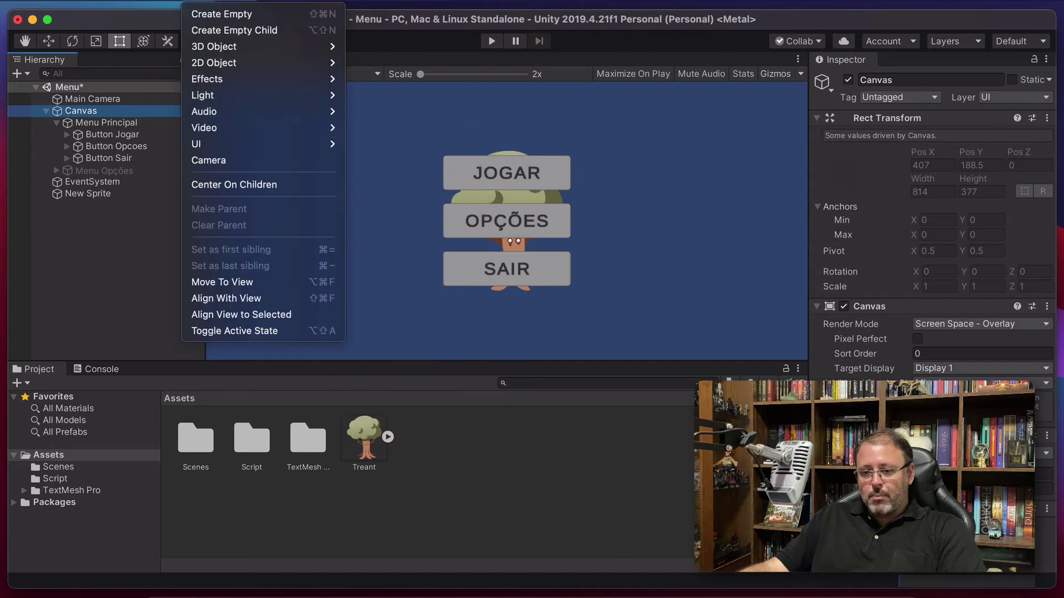
{"action": "left_click", "coordinate": [219, 1]}
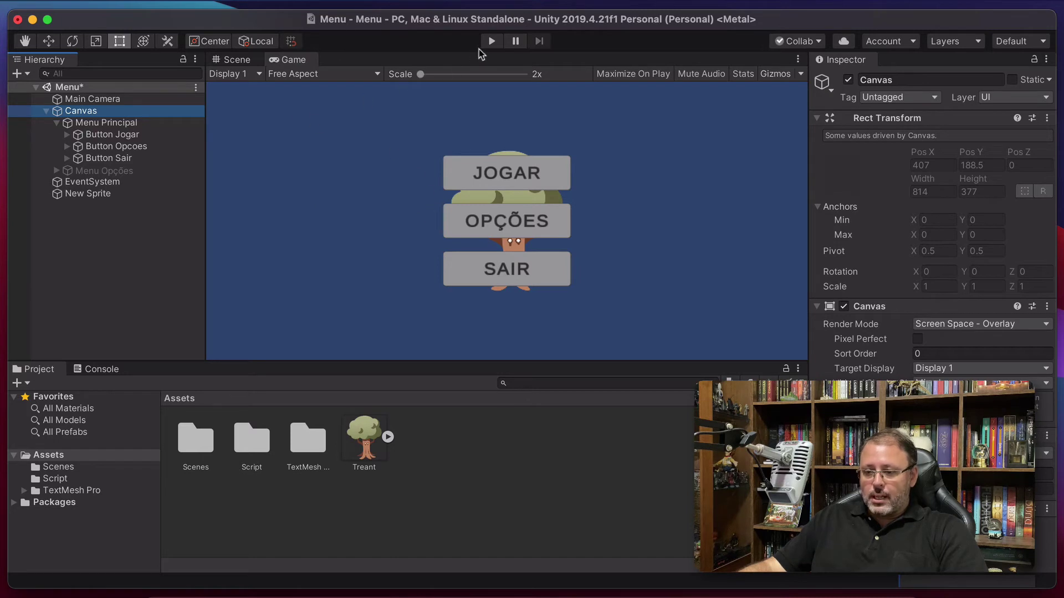
Compare the sizes of the Canvas frame and the camera frame in the scene view, and check the Main Camera's preview.
{"action": "left_click", "coordinate": [250, 60]}
{"action": "scroll", "coordinate": [449, 144], "scroll_direction": "down", "scroll_amount": 2}
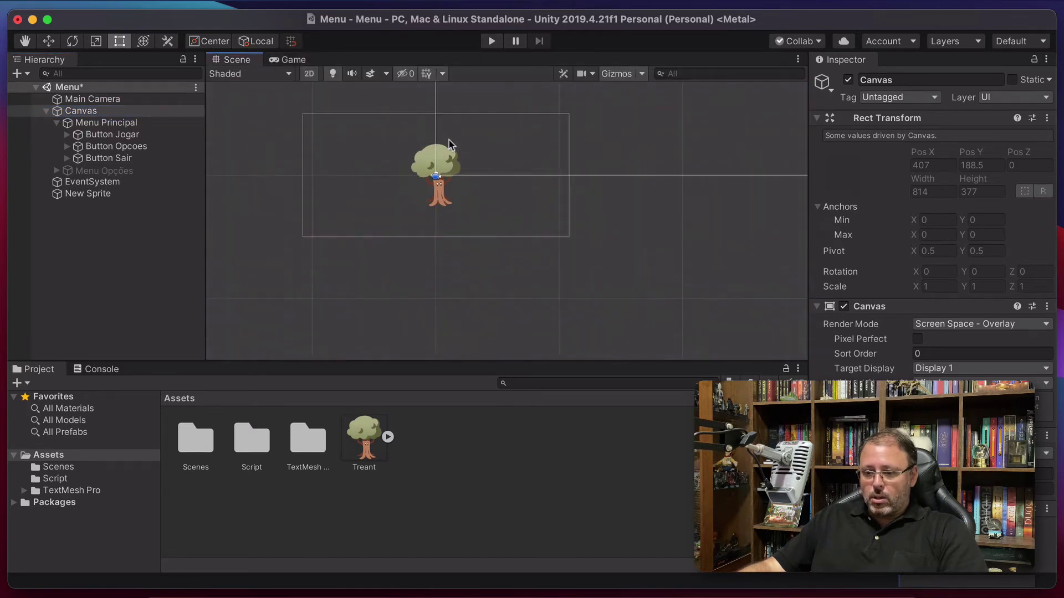
{"action": "scroll", "coordinate": [499, 231], "scroll_direction": "down", "scroll_amount": 1}
{"action": "scroll", "coordinate": [503, 226], "scroll_direction": "up", "scroll_amount": 6}
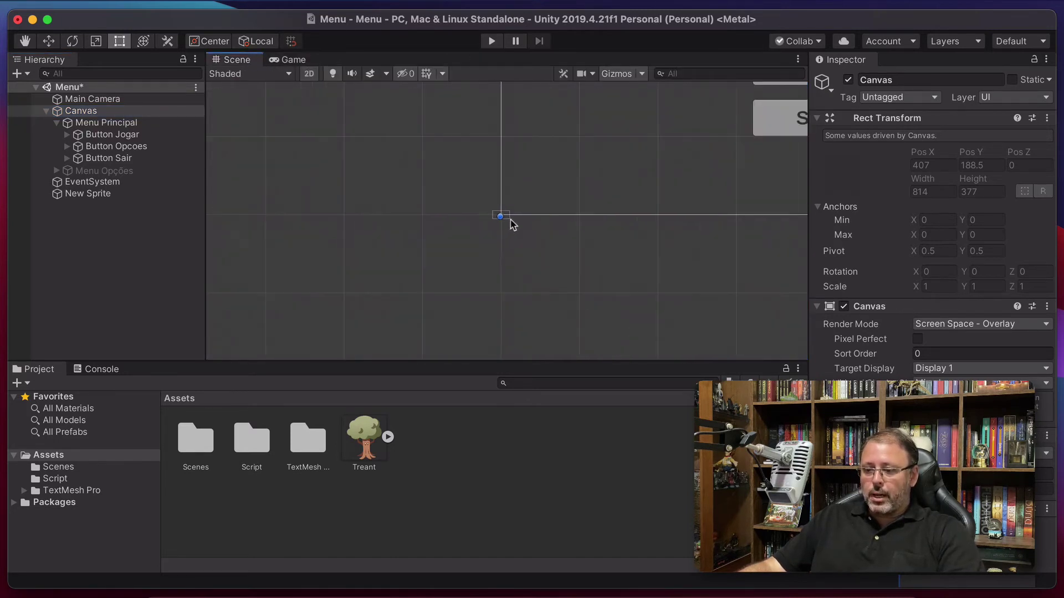
{"action": "scroll", "coordinate": [589, 178], "scroll_direction": "down", "scroll_amount": 5}
{"action": "scroll", "coordinate": [613, 168], "scroll_direction": "up", "scroll_amount": 1}
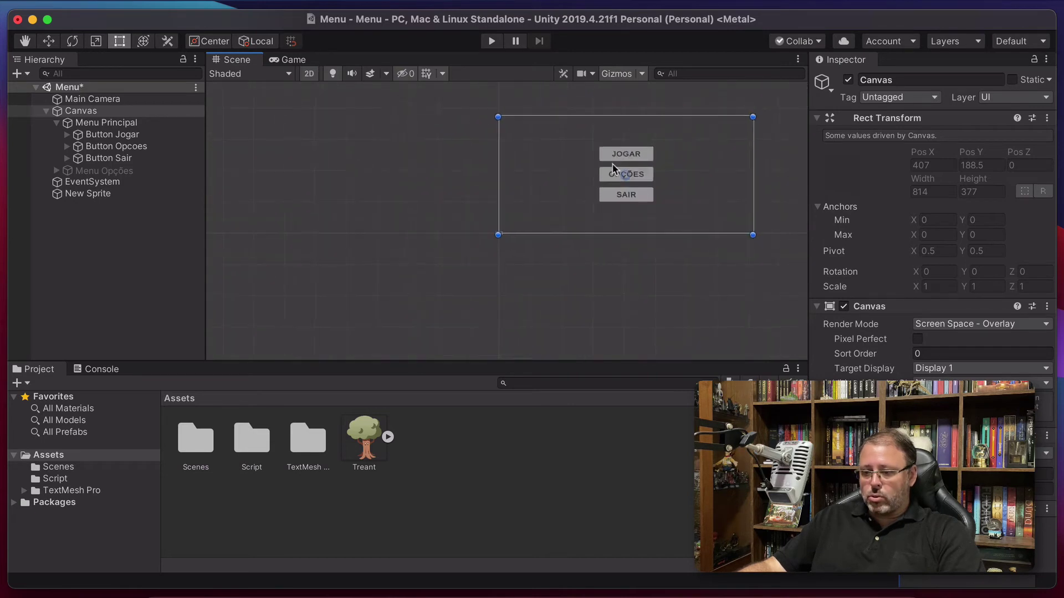
{"action": "scroll", "coordinate": [637, 149], "scroll_direction": "up", "scroll_amount": 3}
{"action": "scroll", "coordinate": [664, 134], "scroll_direction": "down", "scroll_amount": 3}
{"action": "scroll", "coordinate": [670, 121], "scroll_direction": "up", "scroll_amount": 2}
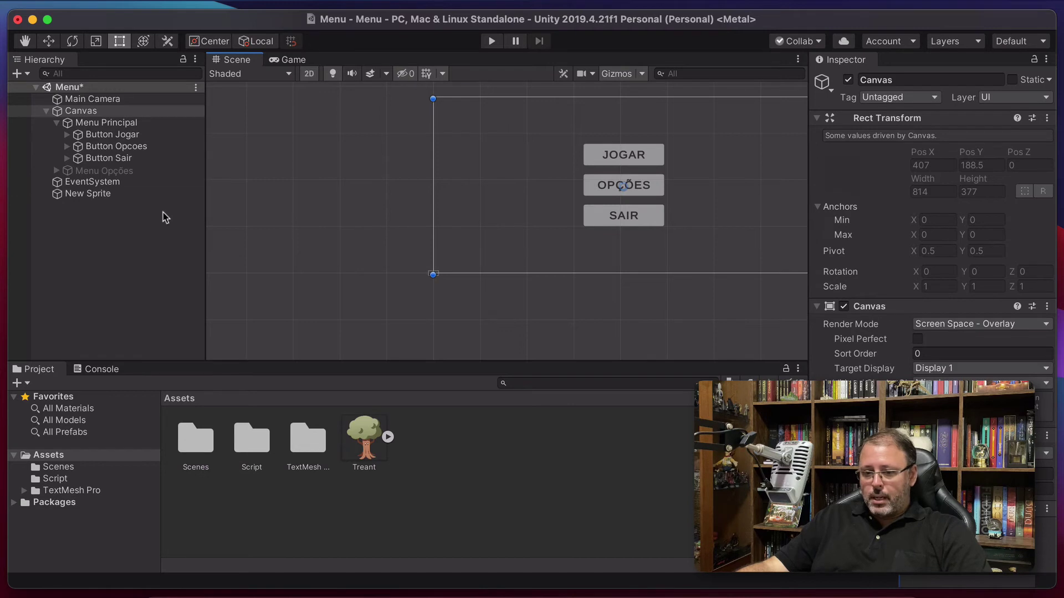
{"action": "left_click", "coordinate": [78, 99]}
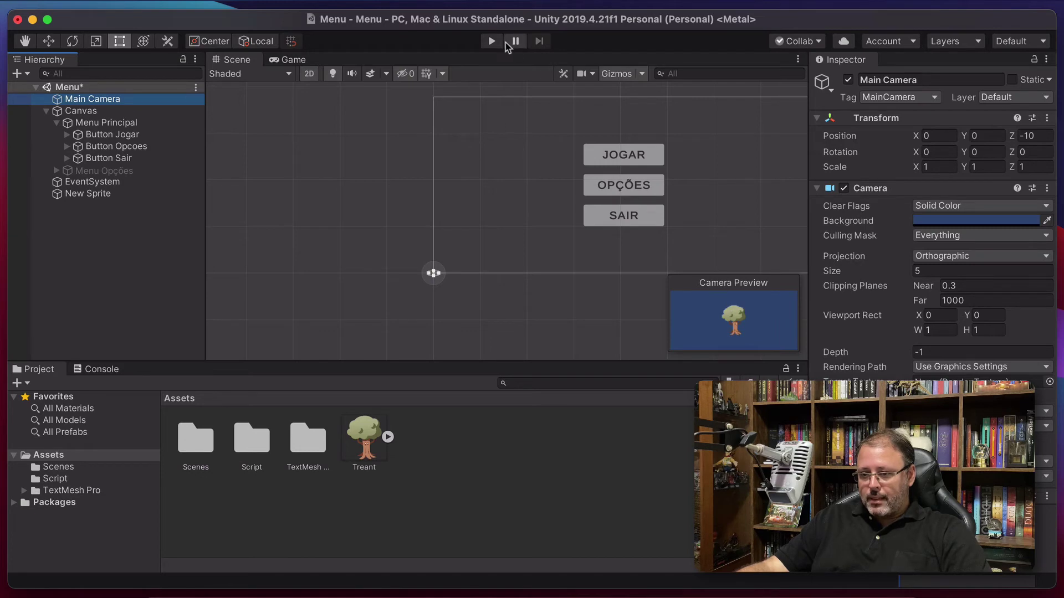
Run the scene and, with the Canvas selected, preview the menu at SVGA (800x600) and HD (720p) (1280x720).
{"action": "left_click", "coordinate": [492, 41]}
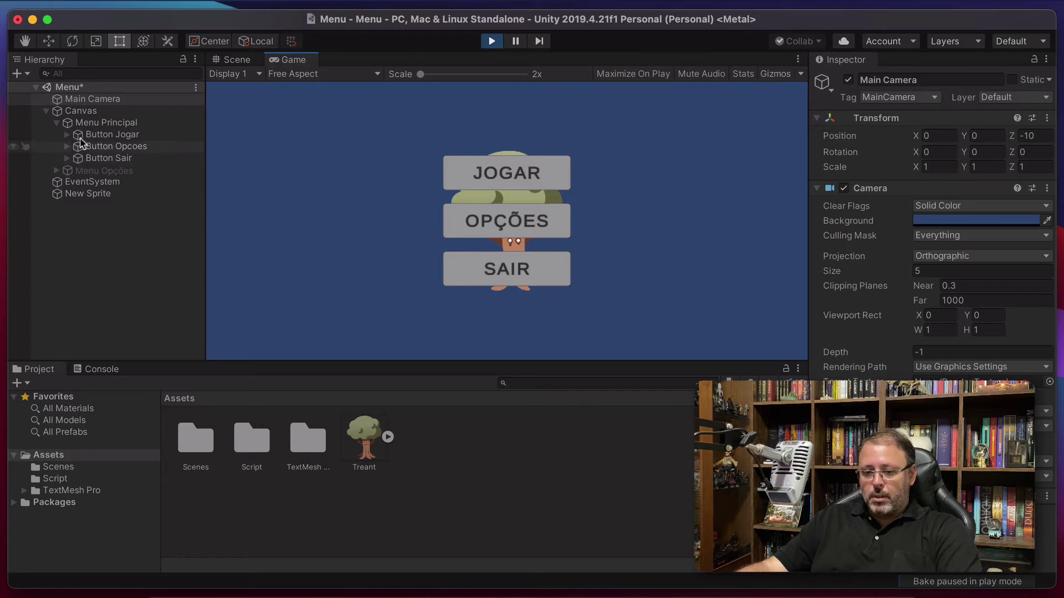
{"action": "left_click", "coordinate": [80, 111]}
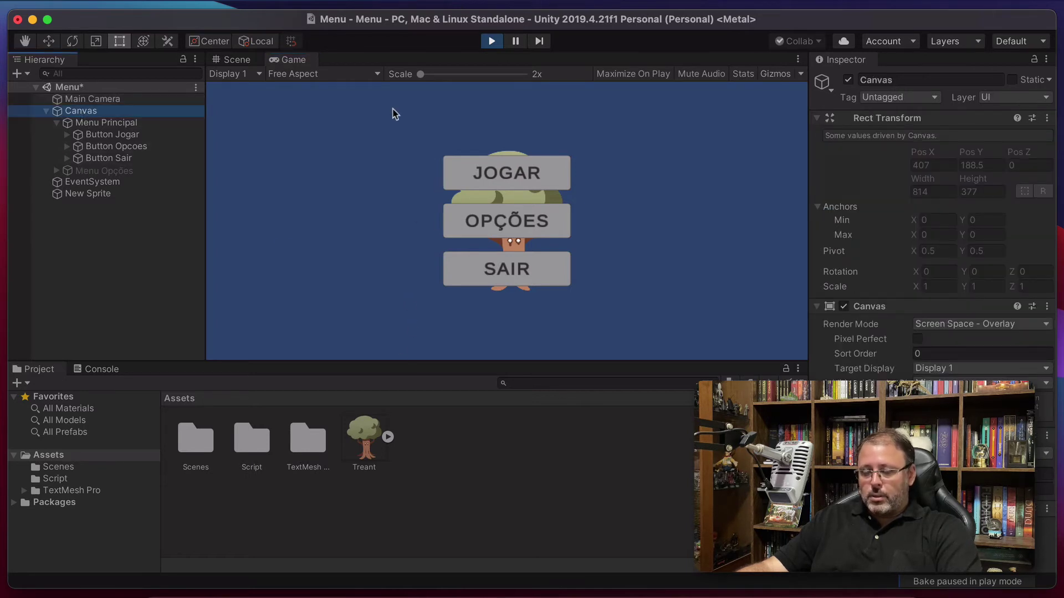
{"action": "left_click", "coordinate": [361, 76]}
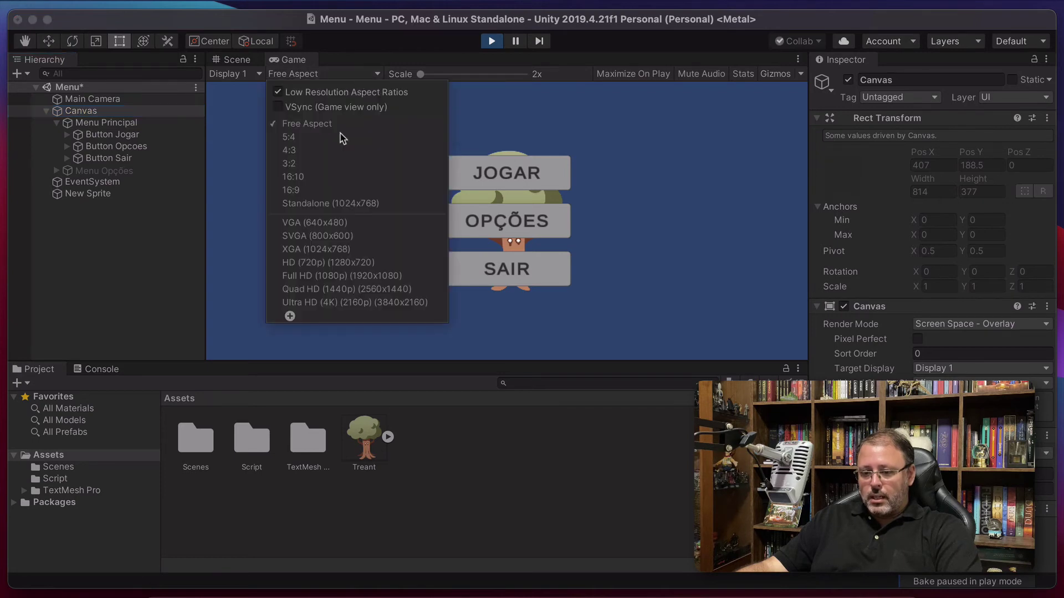
{"action": "left_click", "coordinate": [329, 235]}
{"action": "left_click", "coordinate": [302, 75]}
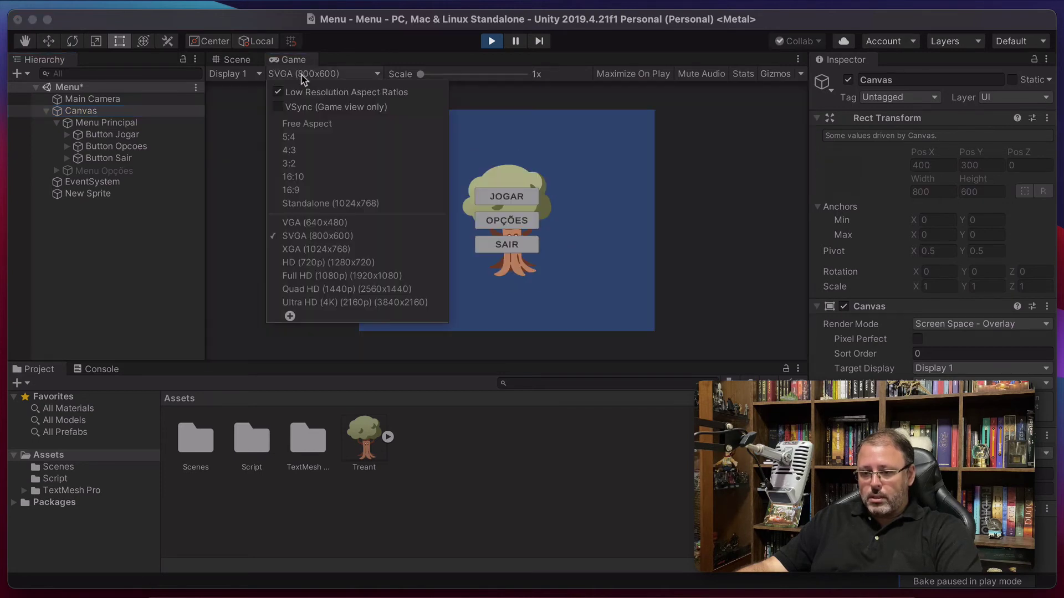
{"action": "left_click", "coordinate": [307, 263]}
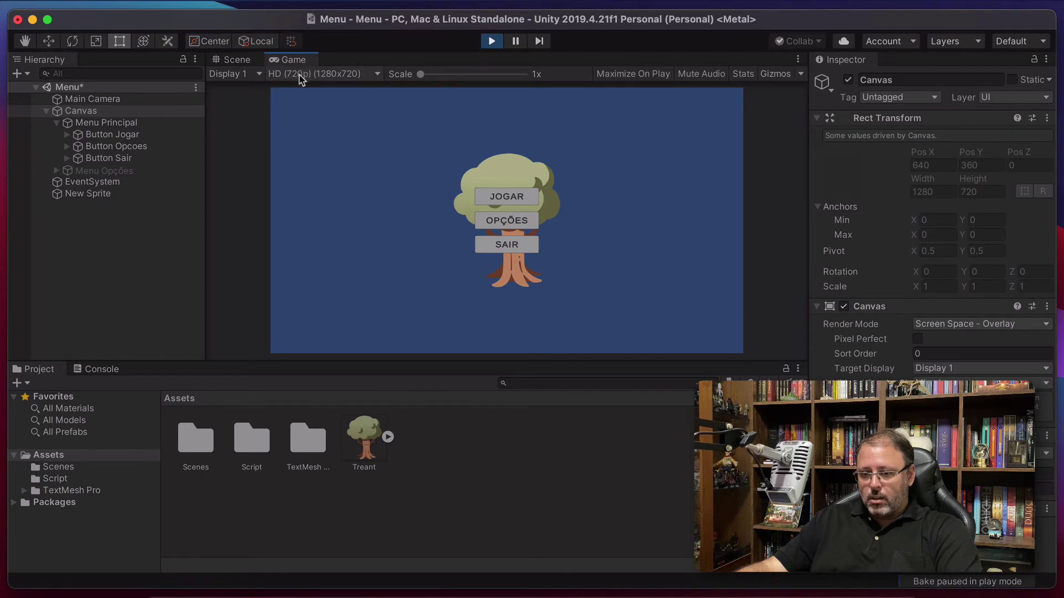
Preview the running menu at Quad HD (1440p) (2560x1440) and Ultra HD (4K) (3840x2160).
{"action": "left_click", "coordinate": [299, 75]}
{"action": "left_click", "coordinate": [305, 289]}
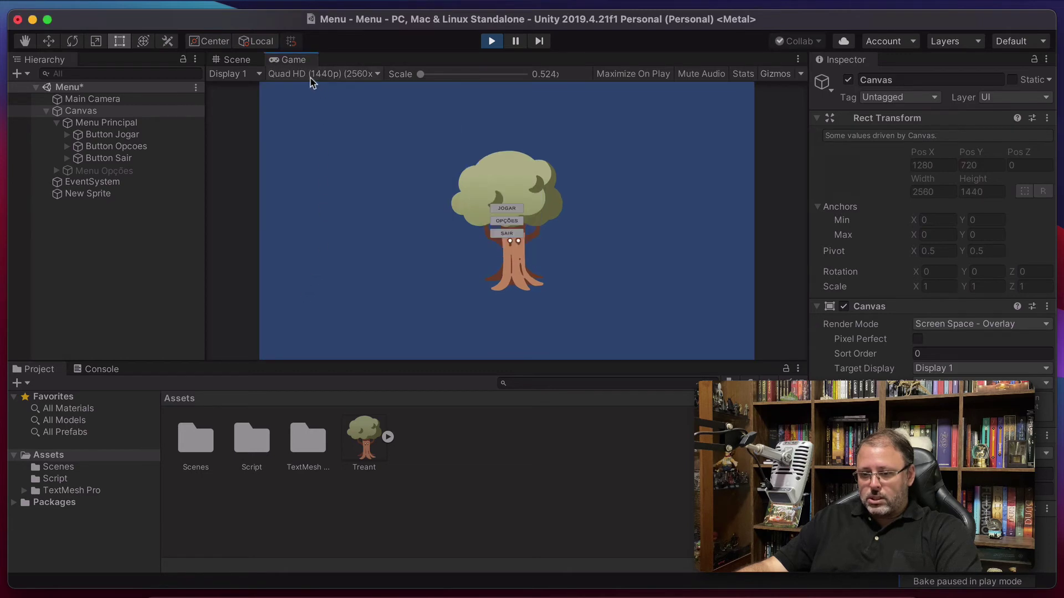
{"action": "left_click", "coordinate": [312, 78]}
{"action": "left_click", "coordinate": [308, 303]}
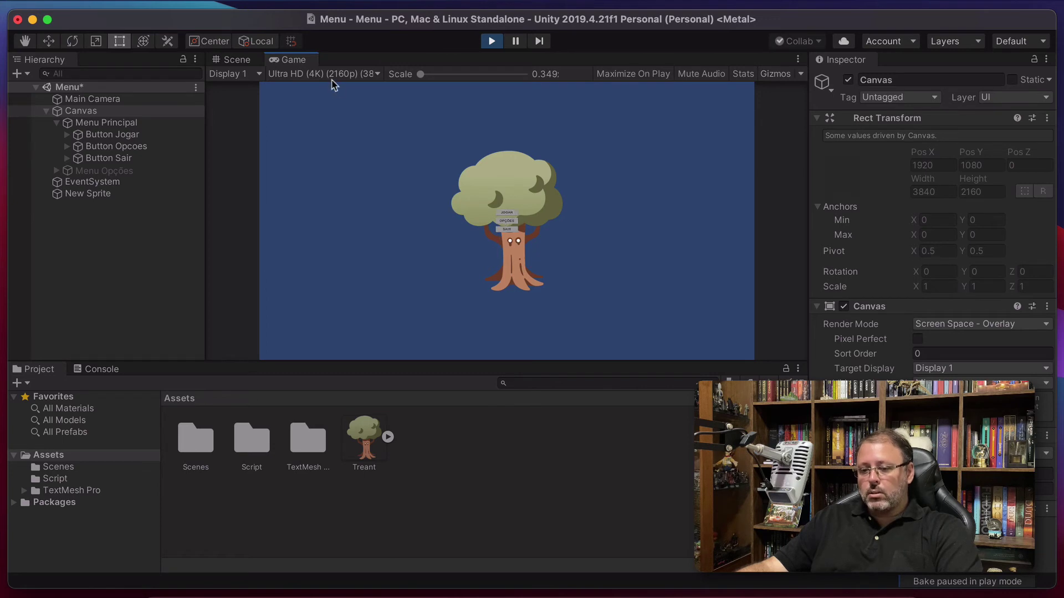
Return the game view to Free Aspect and stop play mode.
{"action": "left_click", "coordinate": [297, 75]}
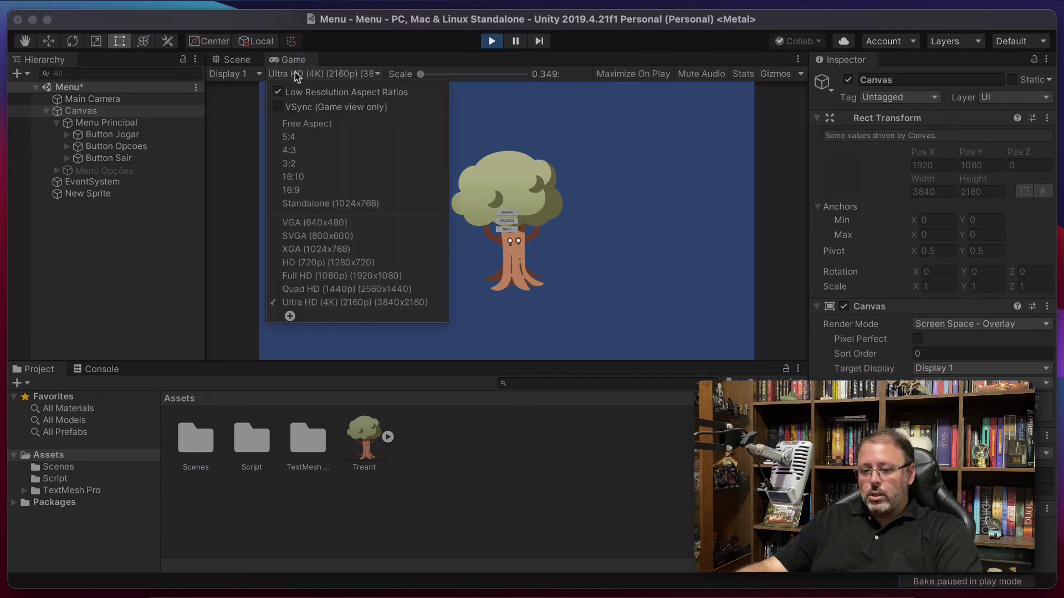
{"action": "left_click", "coordinate": [285, 125]}
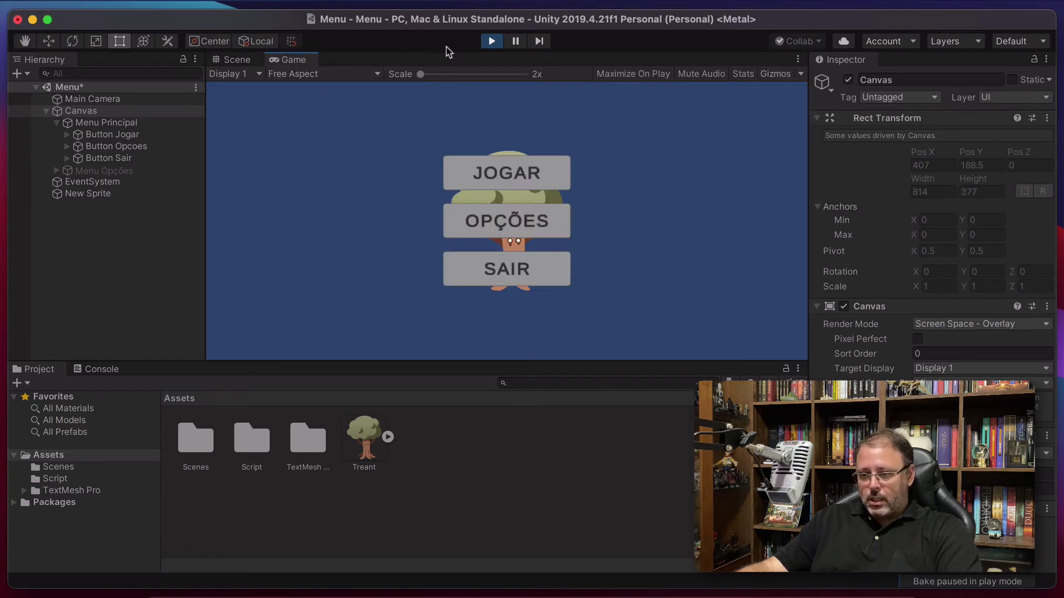
{"action": "left_click", "coordinate": [490, 42]}
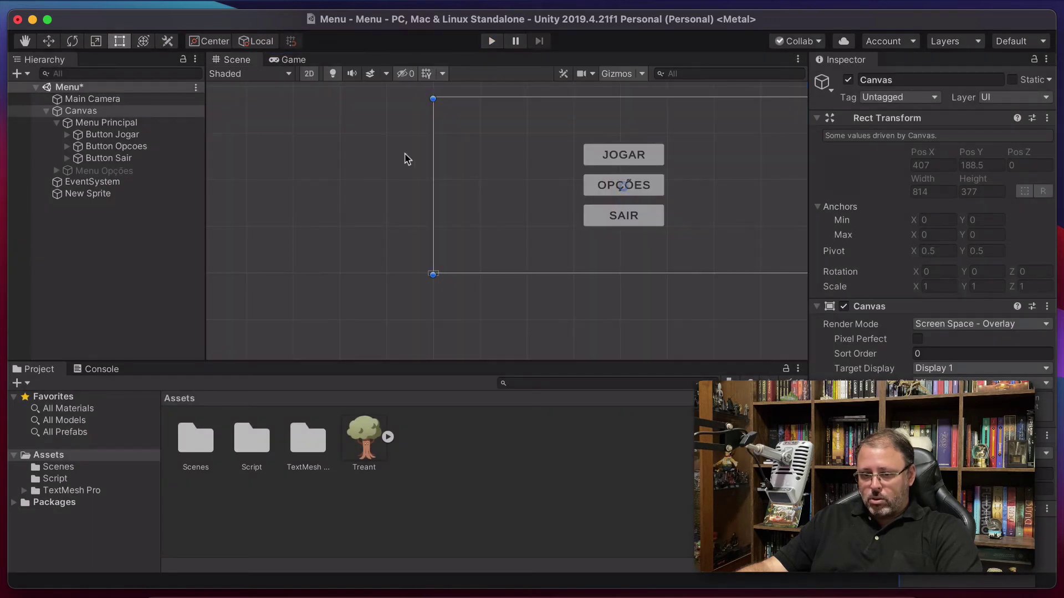
Inspect the components of Canvas, Menu Principal, Button Jogar, Button Opcoes and Button Sair.
{"action": "left_click", "coordinate": [102, 111]}
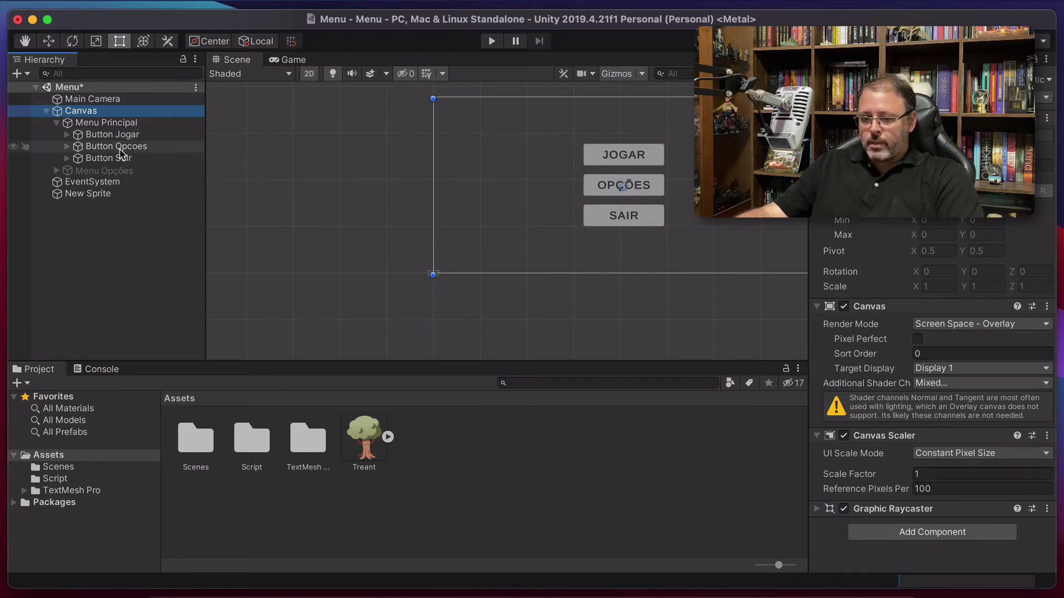
{"action": "left_click", "coordinate": [125, 123]}
{"action": "left_click", "coordinate": [123, 135]}
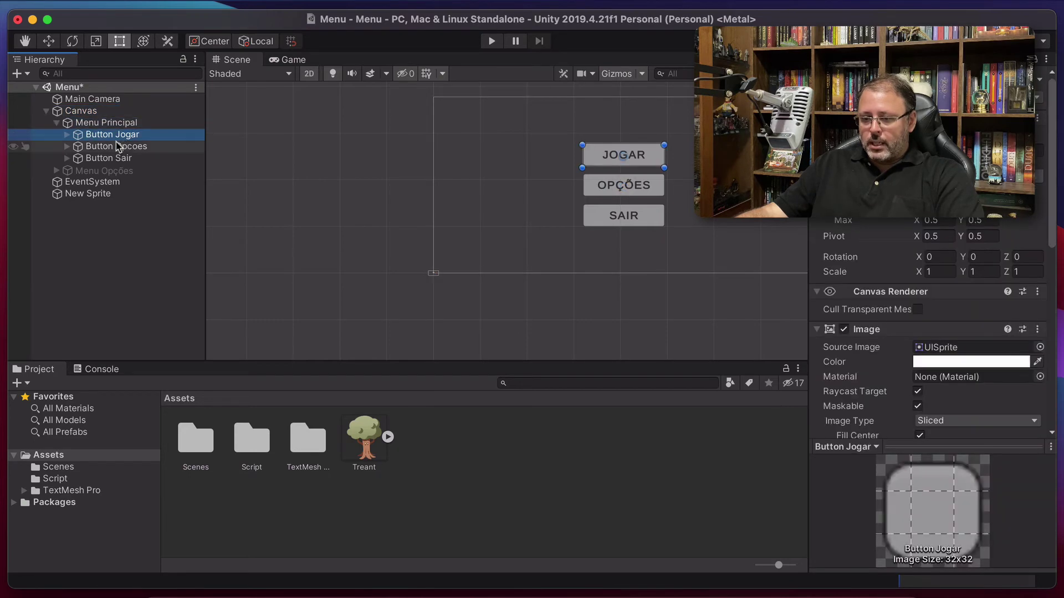
{"action": "left_click", "coordinate": [116, 146]}
{"action": "left_click", "coordinate": [111, 159]}
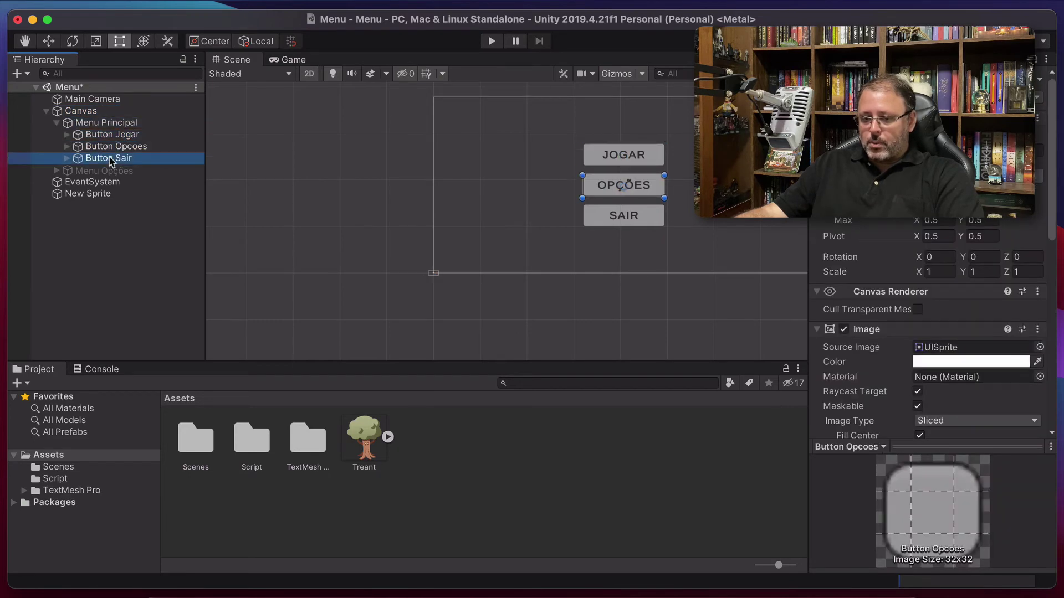
{"action": "left_click", "coordinate": [108, 121]}
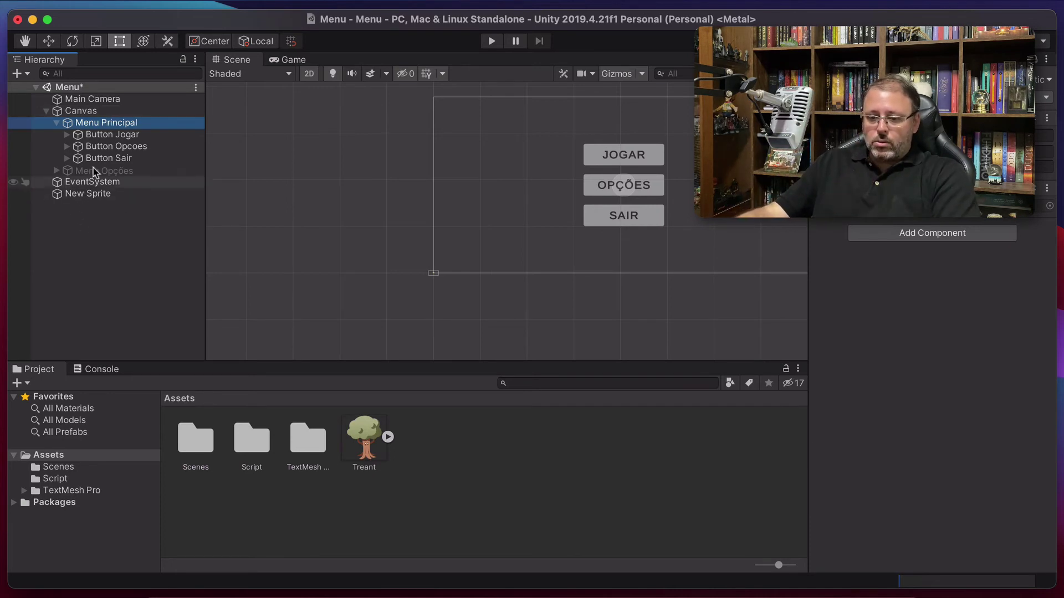
Set the Canvas Scaler's UI Scale Mode on the Canvas to Scale With Screen Size.
{"action": "left_click", "coordinate": [92, 112]}
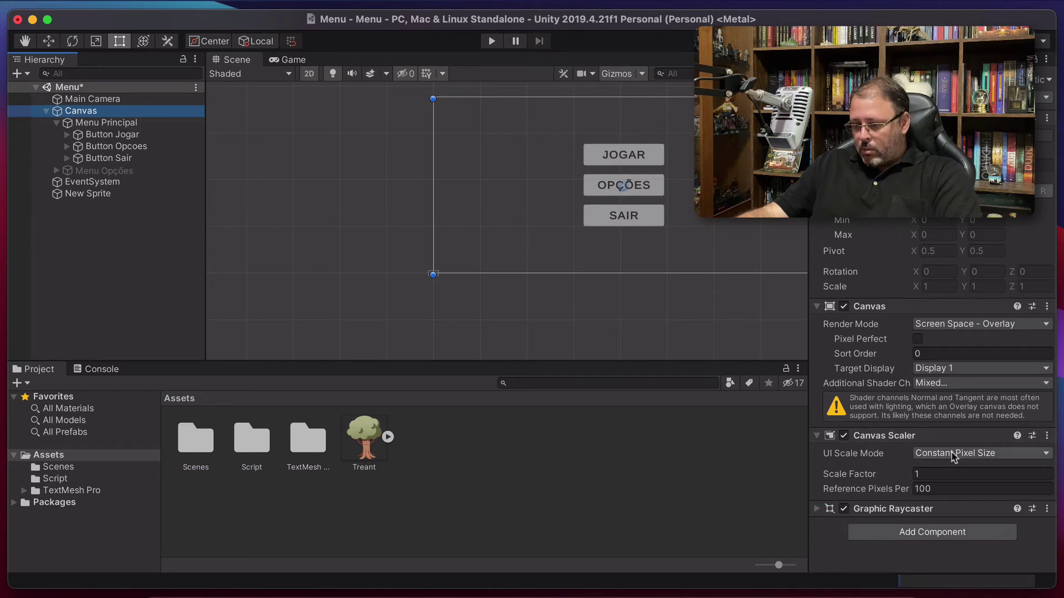
{"action": "mouse_move", "coordinate": [831, 461]}
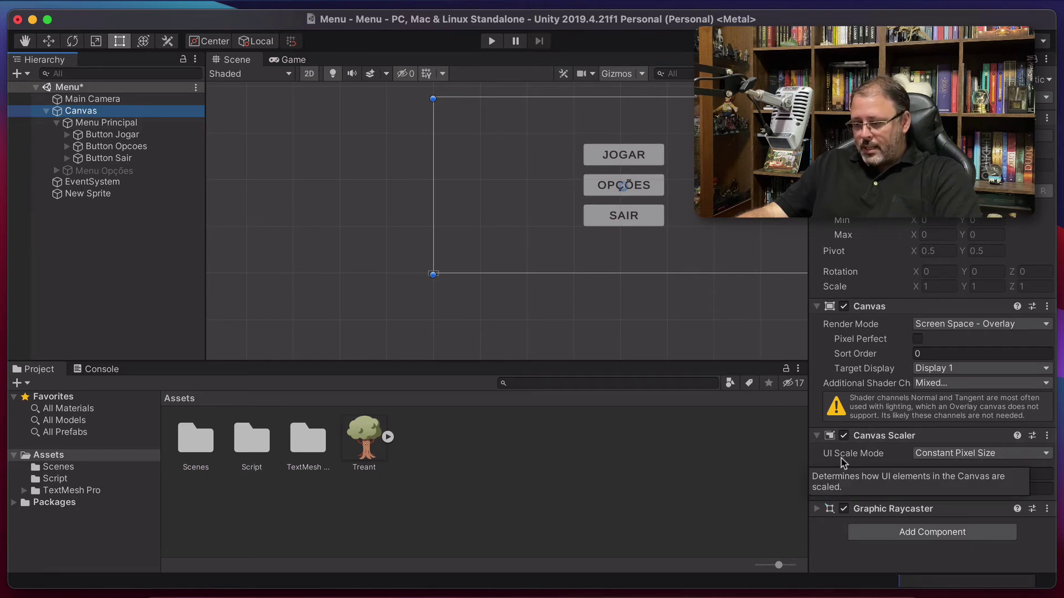
{"action": "left_click", "coordinate": [947, 454]}
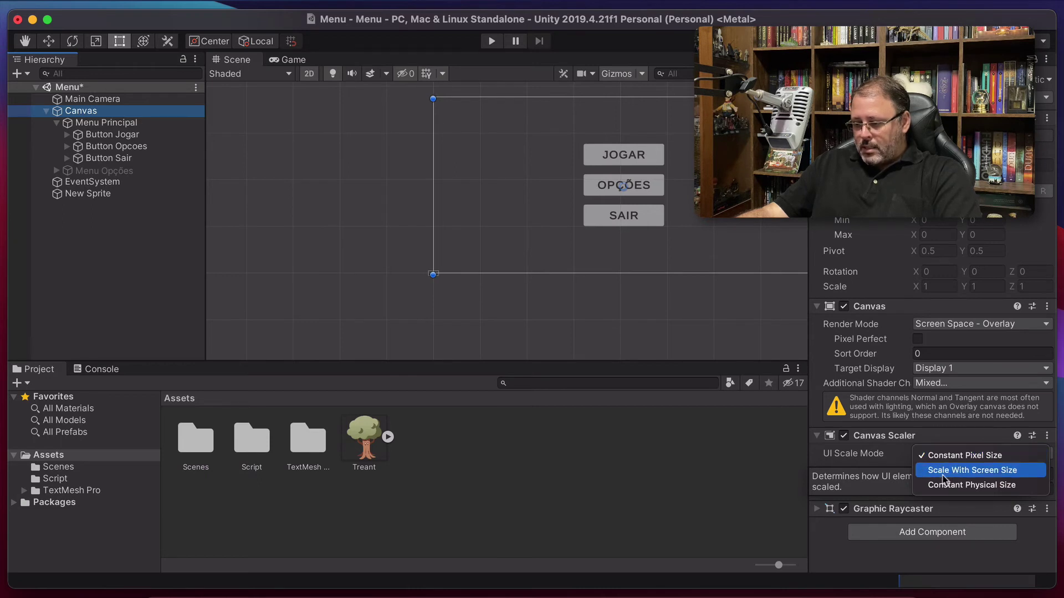
{"action": "left_click", "coordinate": [990, 474]}
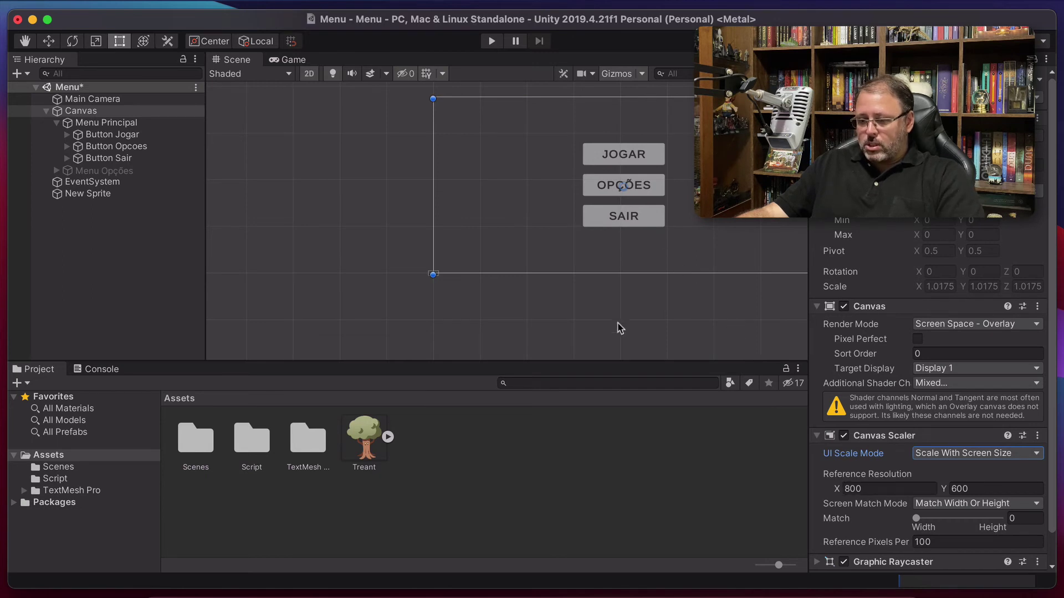
Preview the menu's button scaling in the game view at SVGA (800x600) and HD (720p) (1280x720).
{"action": "middle_click_drag", "start_coordinate": [619, 317], "coordinate": [520, 322]}
{"action": "left_click", "coordinate": [301, 64]}
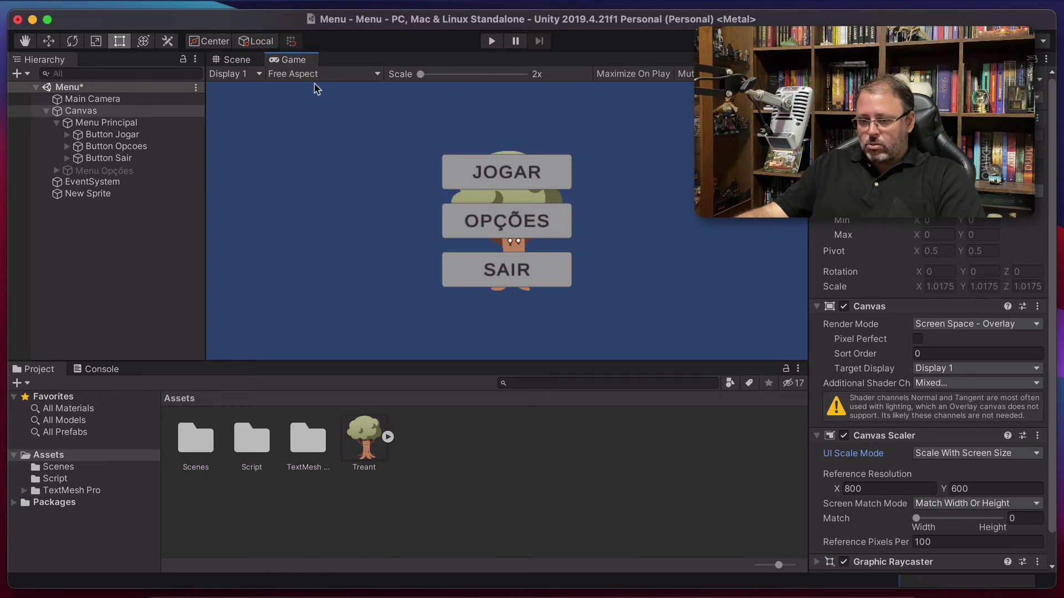
{"action": "left_click", "coordinate": [314, 78]}
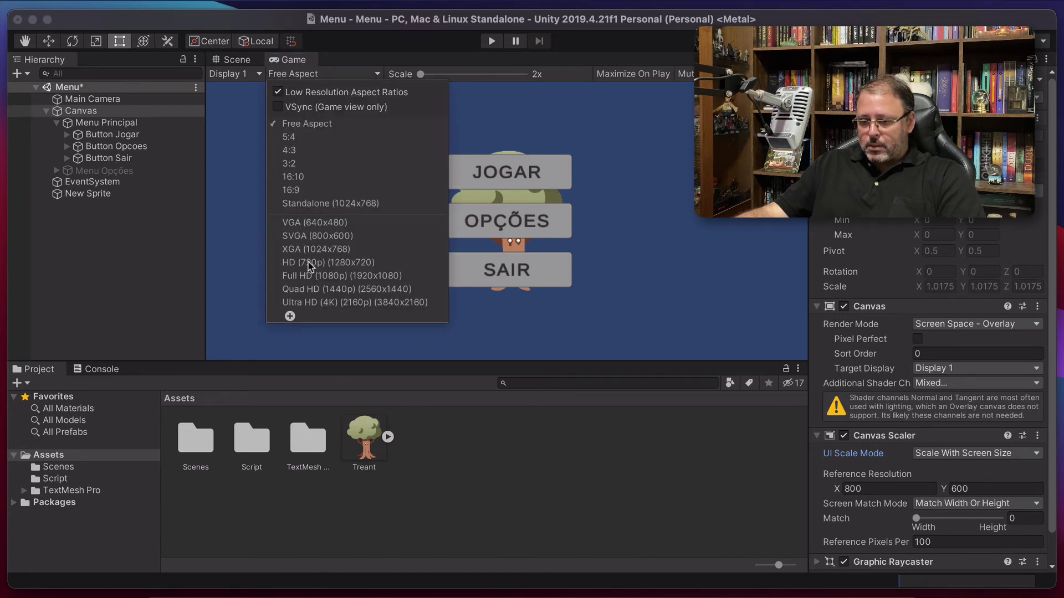
{"action": "left_click", "coordinate": [315, 236]}
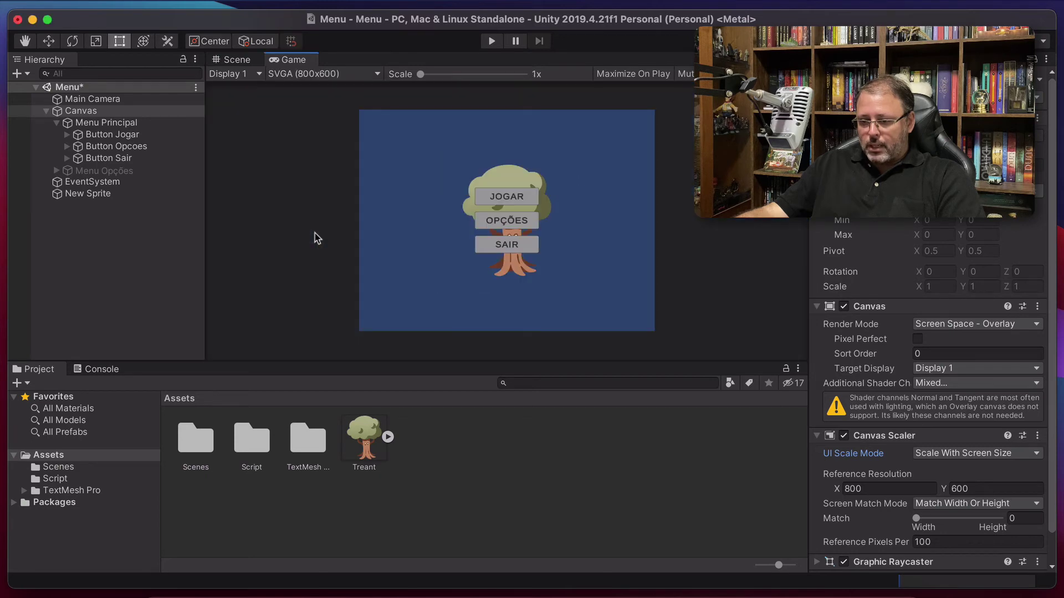
{"action": "left_click", "coordinate": [296, 73]}
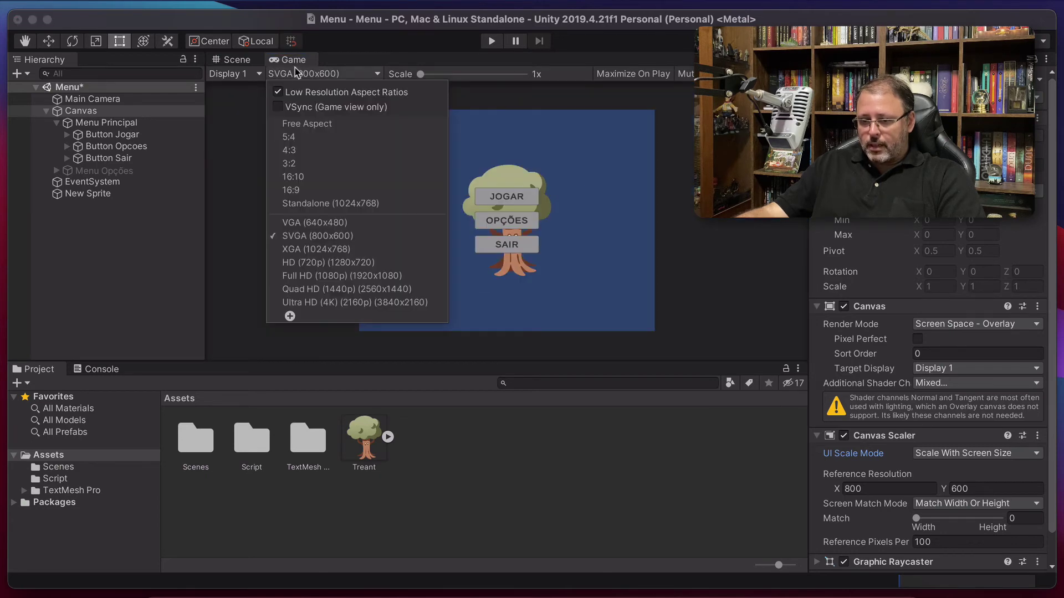
{"action": "left_click", "coordinate": [307, 264]}
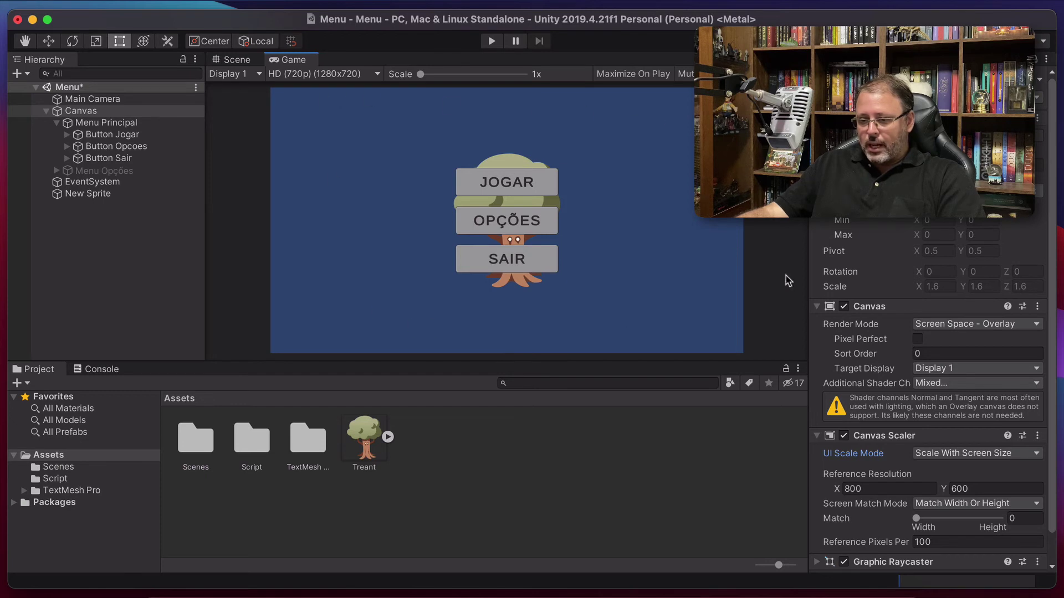
Set the Canvas Scaler's Reference Resolution on the Canvas to X 1280 and Y 720.
{"action": "left_click", "coordinate": [867, 489]}
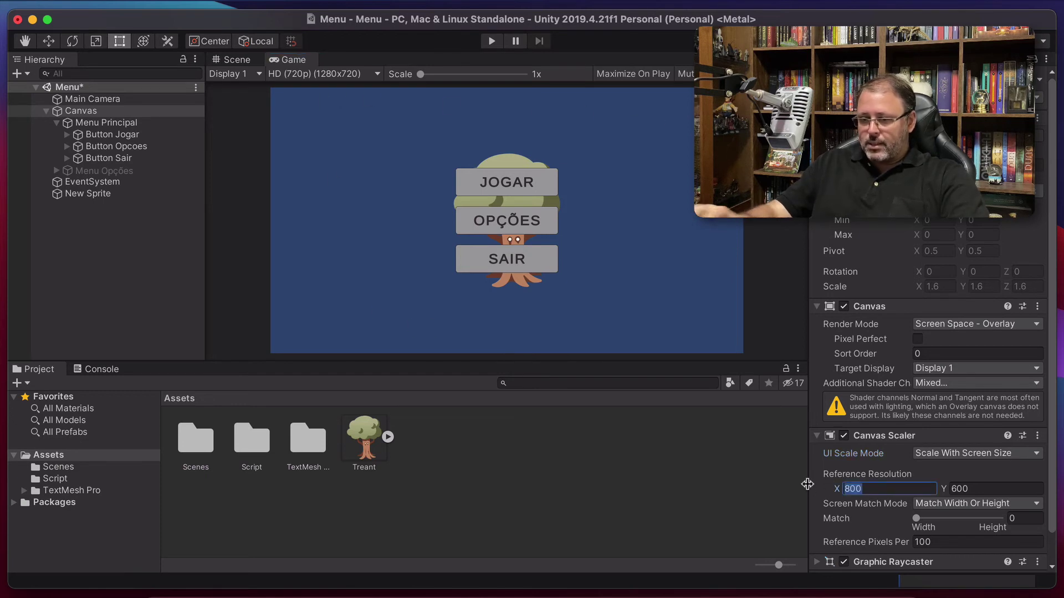
{"action": "type", "text": "1279"}
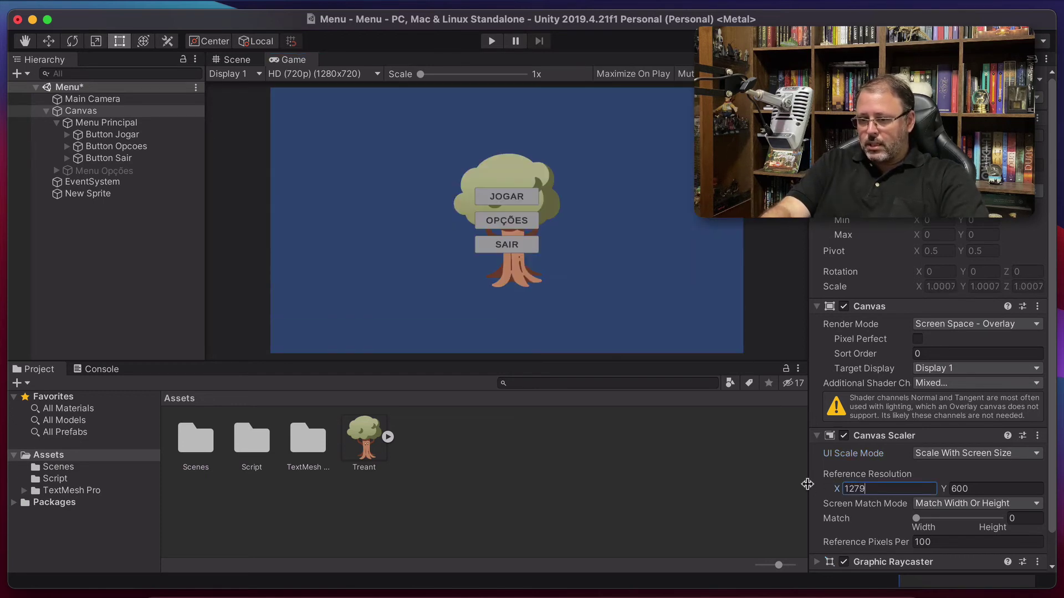
{"action": "key", "text": "BackSpace"}
{"action": "key", "text": "BackSpace"}
{"action": "type", "text": "90"}
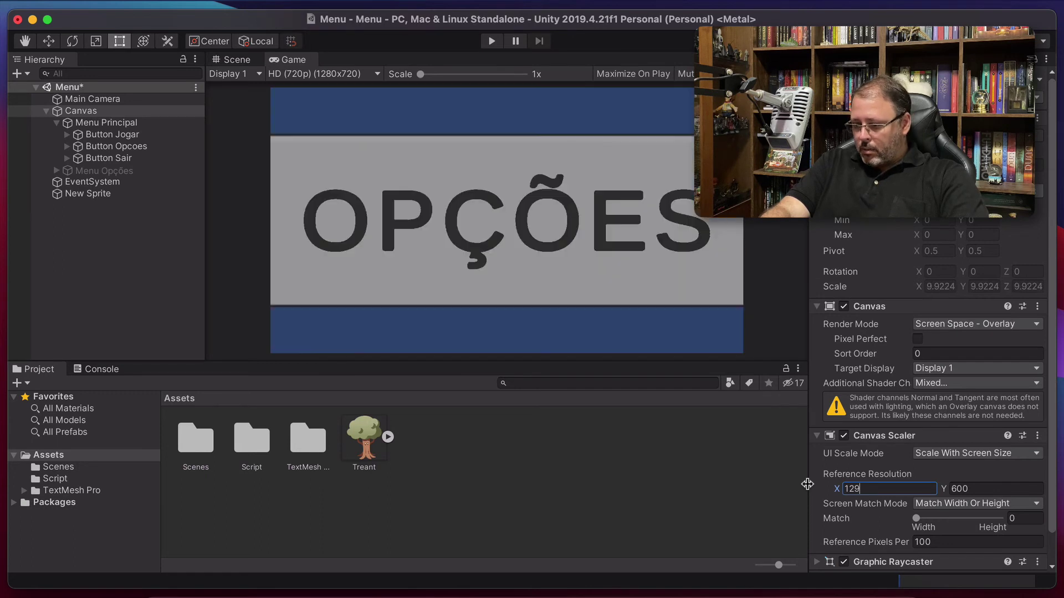
{"action": "key", "text": "BackSpace"}
{"action": "key", "text": "BackSpace"}
{"action": "type", "text": "80"}
{"action": "key", "text": "Tab"}
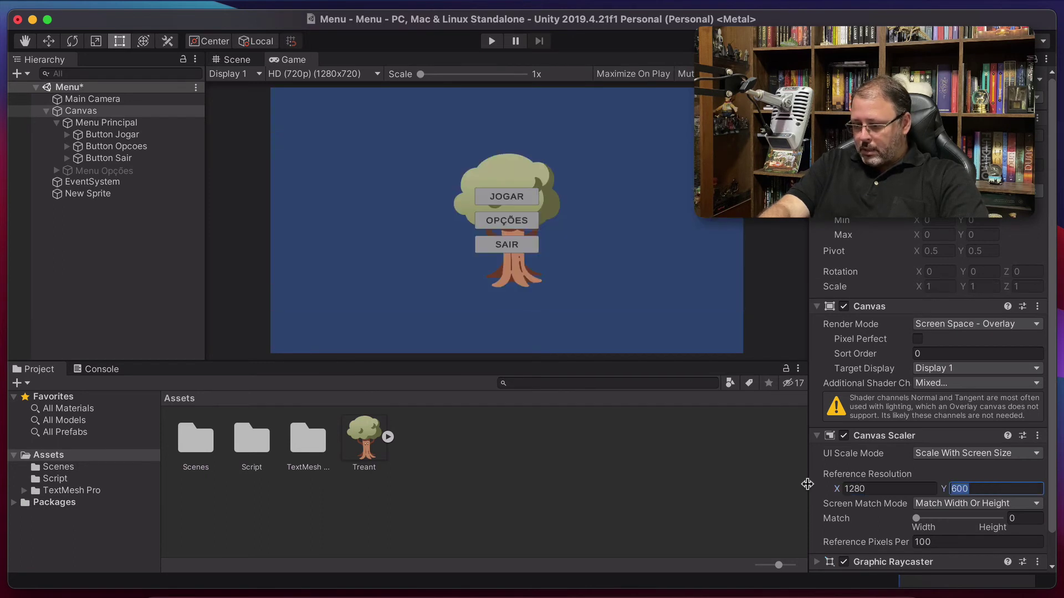
{"action": "type", "text": "720"}
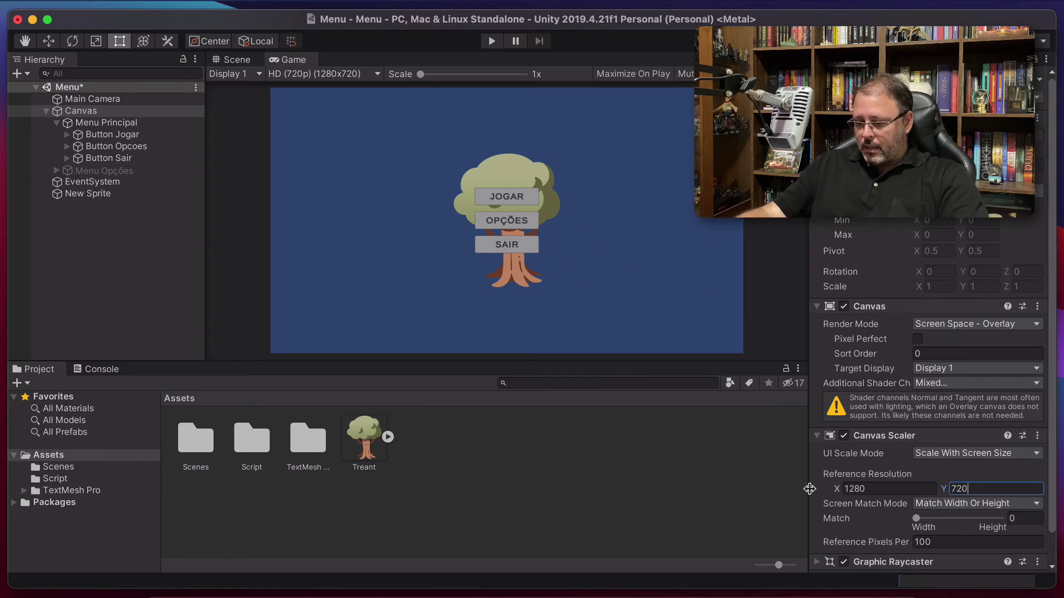
{"action": "left_click", "coordinate": [752, 432]}
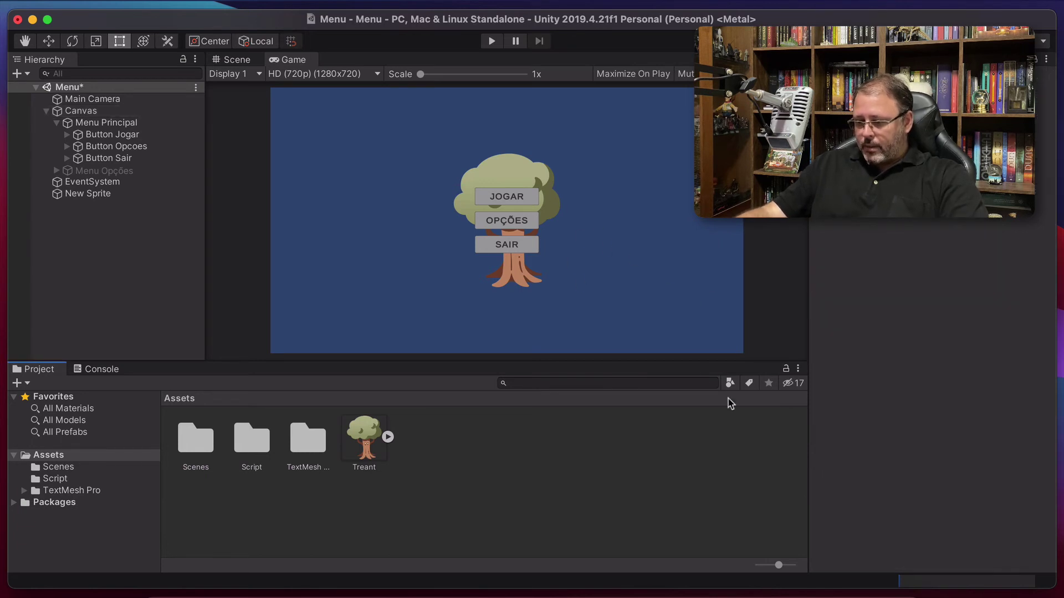
Review the Canvas Scaler's Reference Resolution on the Canvas and the components of Button Jogar against the game view.
{"action": "left_click", "coordinate": [503, 204]}
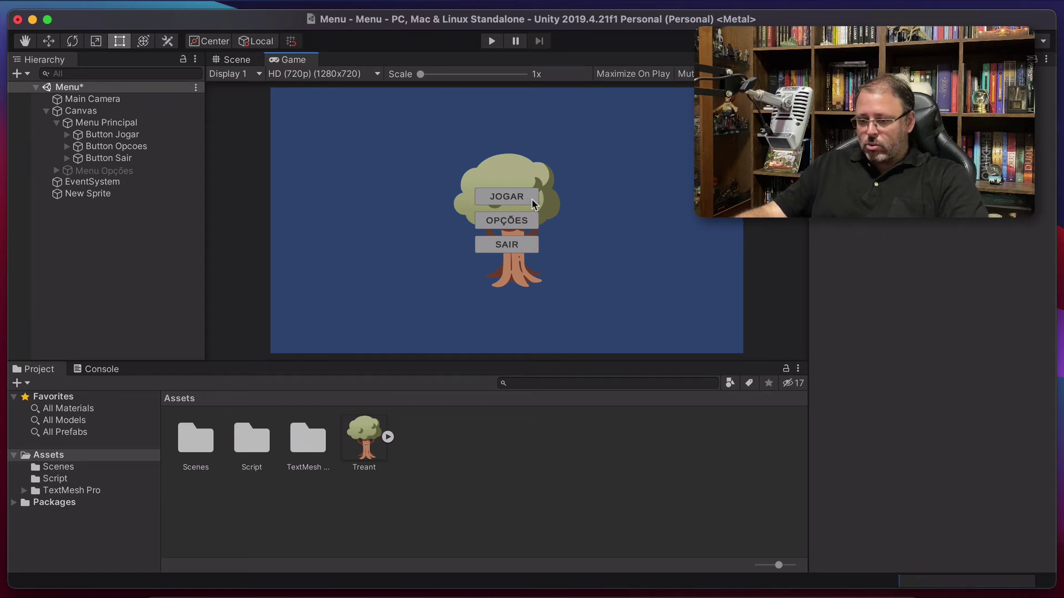
{"action": "left_click", "coordinate": [83, 111]}
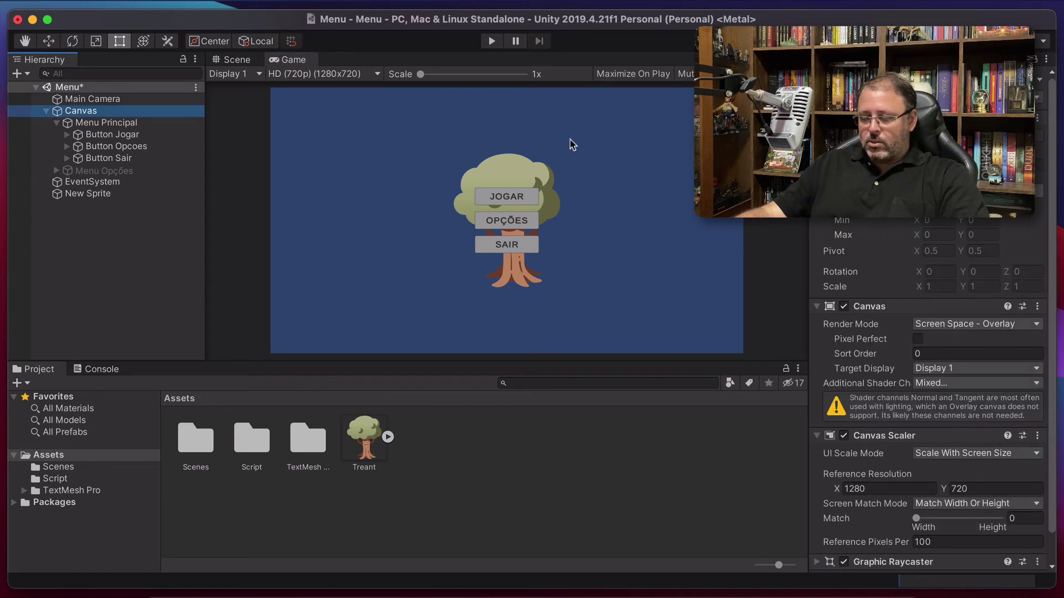
{"action": "left_click", "coordinate": [876, 488]}
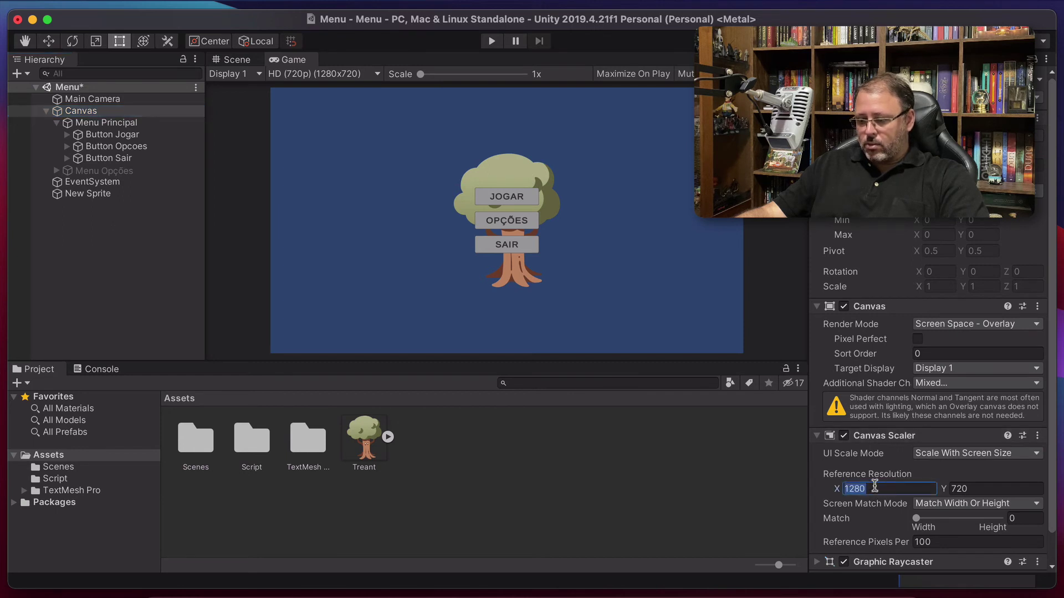
{"action": "left_click", "coordinate": [973, 487]}
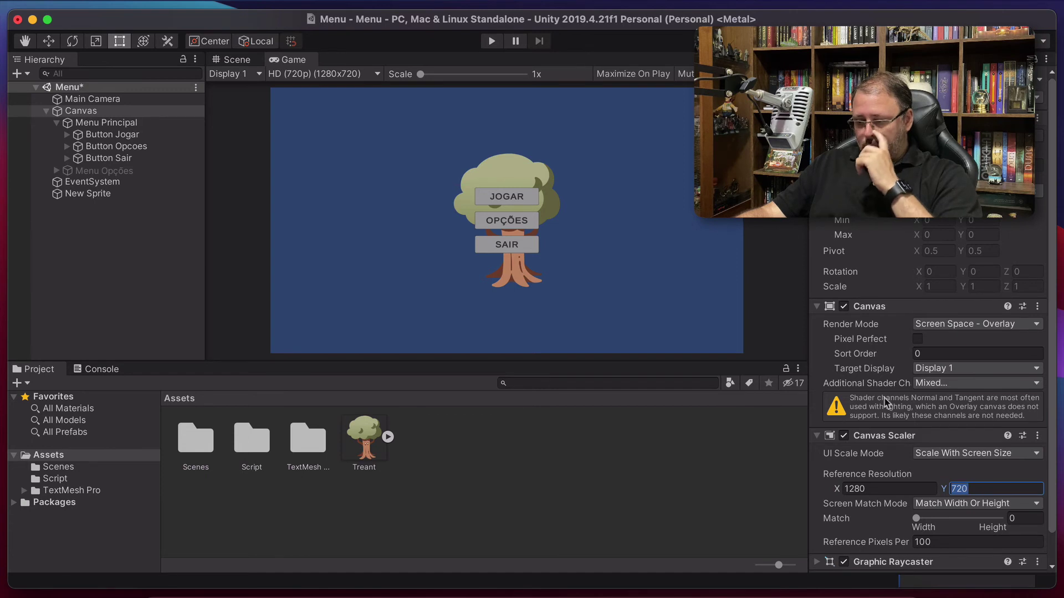
{"action": "left_click", "coordinate": [327, 77]}
{"action": "left_click", "coordinate": [340, 79]}
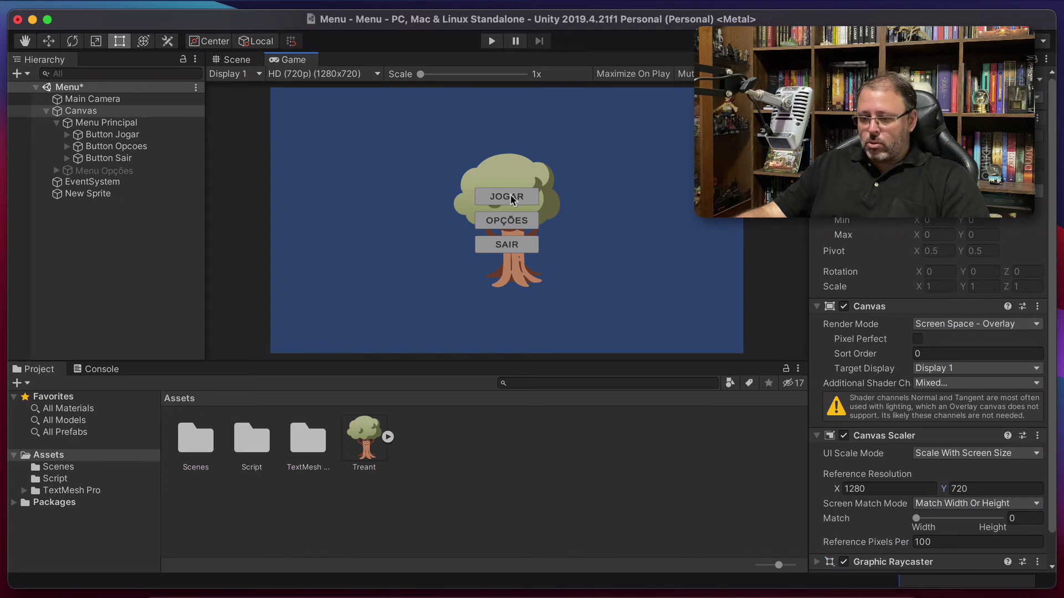
{"action": "left_click", "coordinate": [133, 135]}
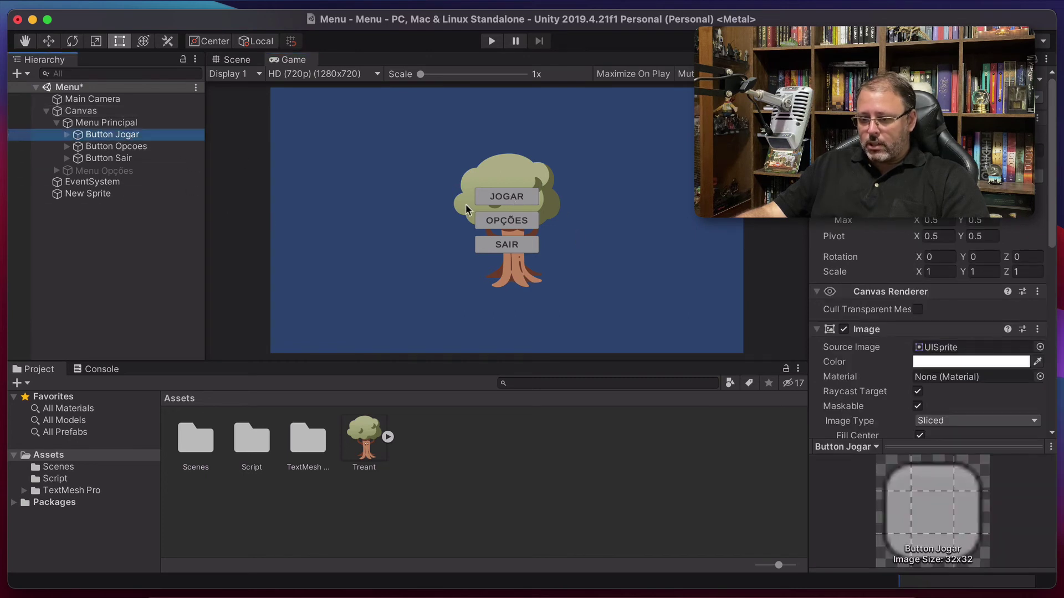
{"action": "left_click", "coordinate": [505, 195]}
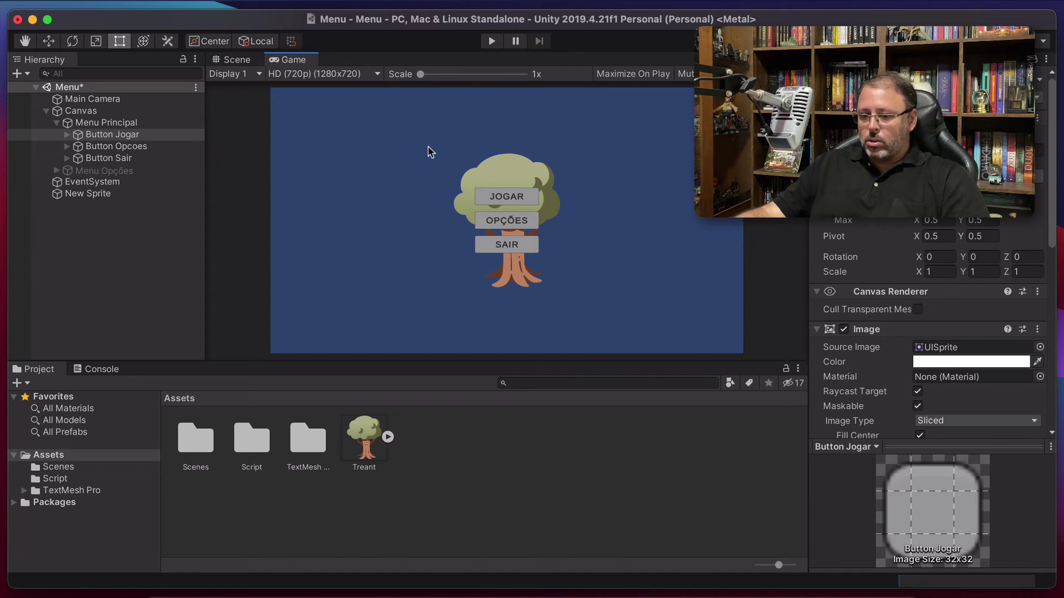
Play the scene and preview the menu at Ultra HD (4K) (3840x2160), Full HD (1920x1080) and SVGA (800x600).
{"action": "left_click", "coordinate": [488, 43]}
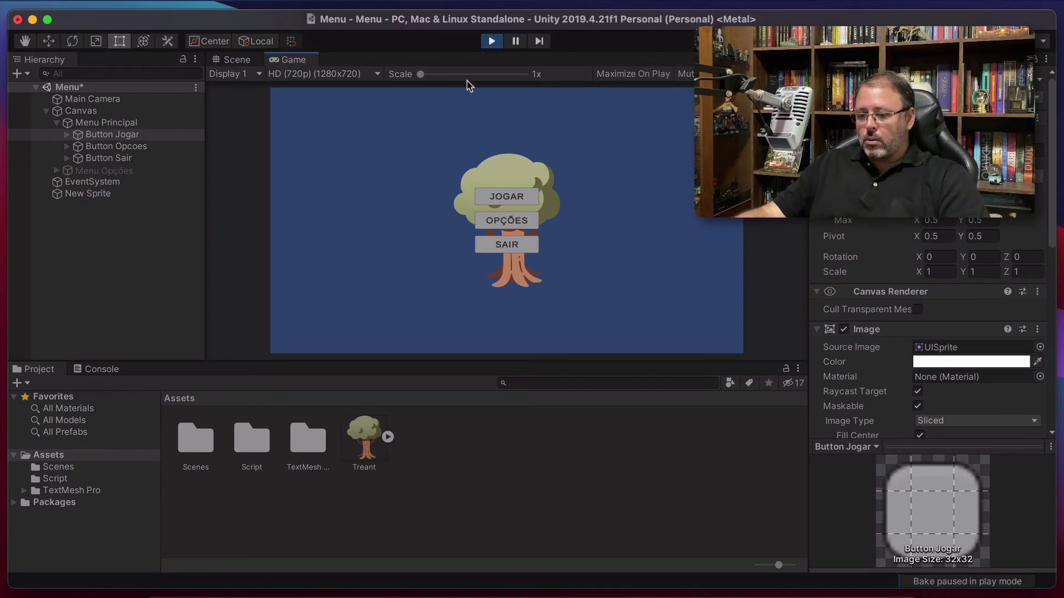
{"action": "left_click", "coordinate": [366, 76]}
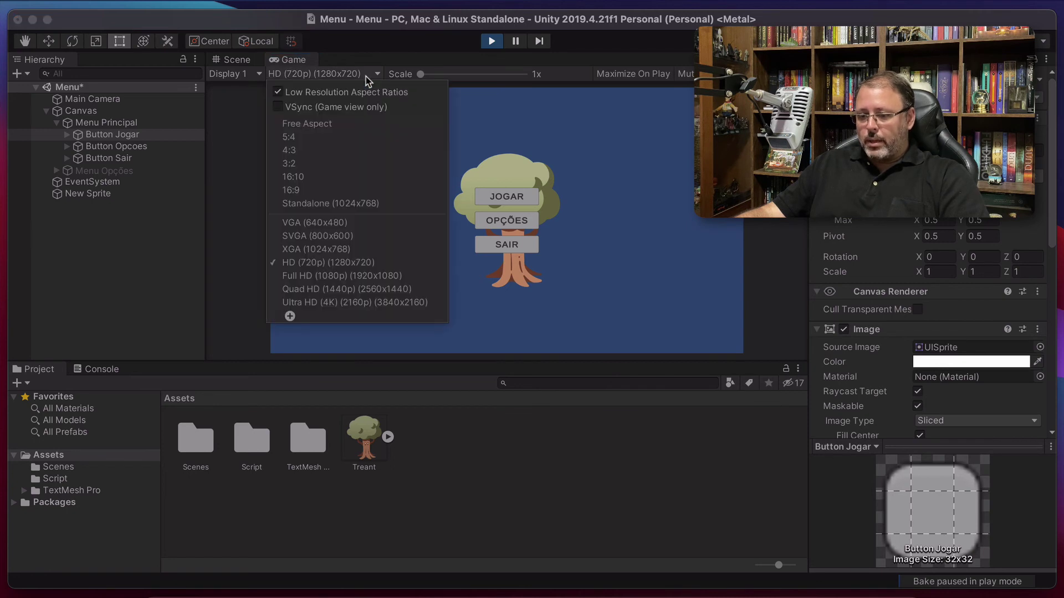
{"action": "left_click", "coordinate": [309, 303]}
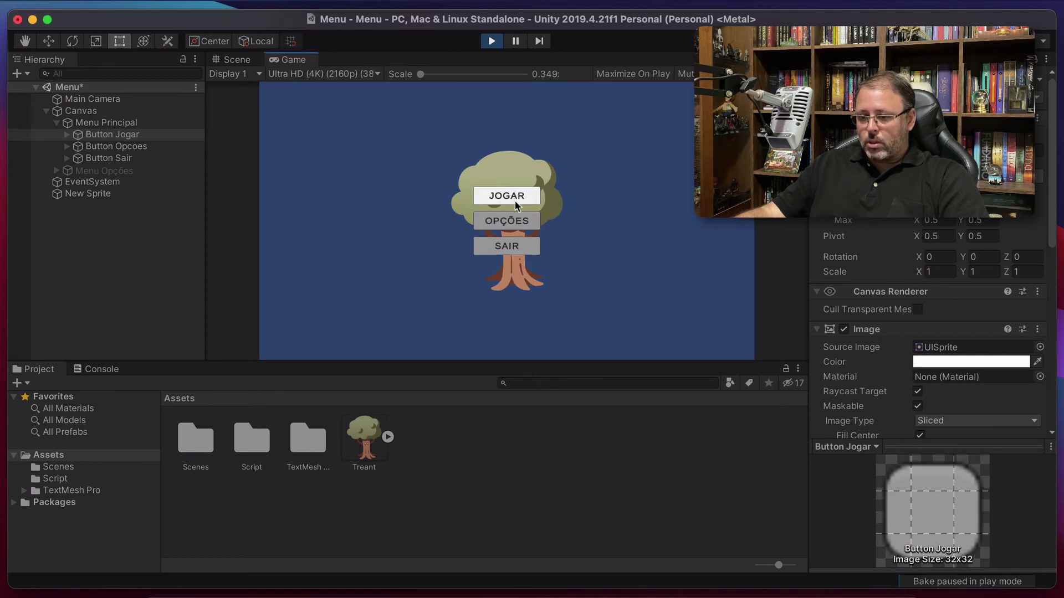
{"action": "left_click", "coordinate": [349, 74]}
{"action": "left_click", "coordinate": [292, 276]}
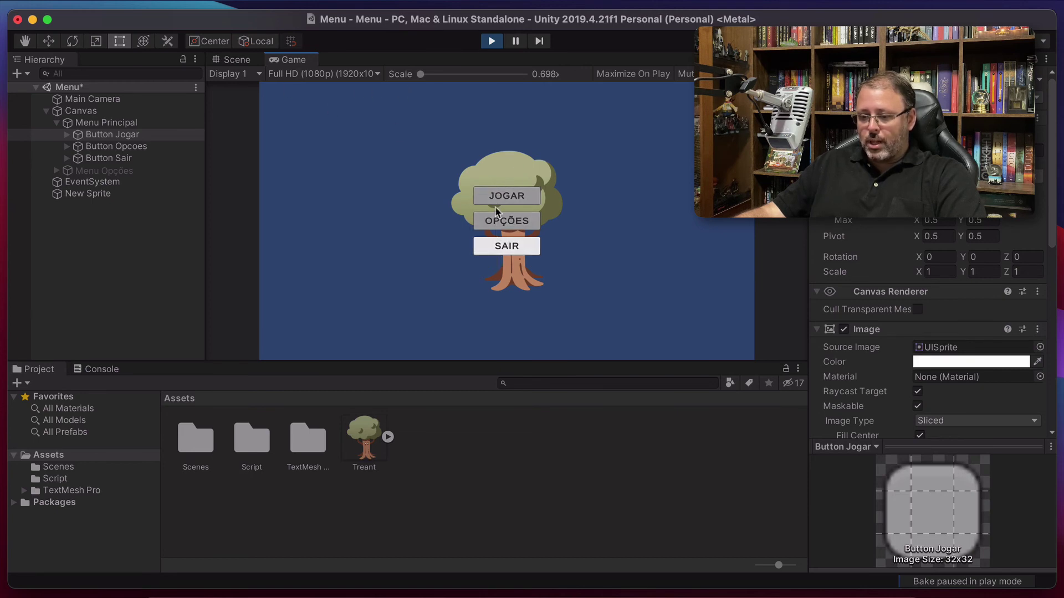
{"action": "left_click", "coordinate": [313, 75]}
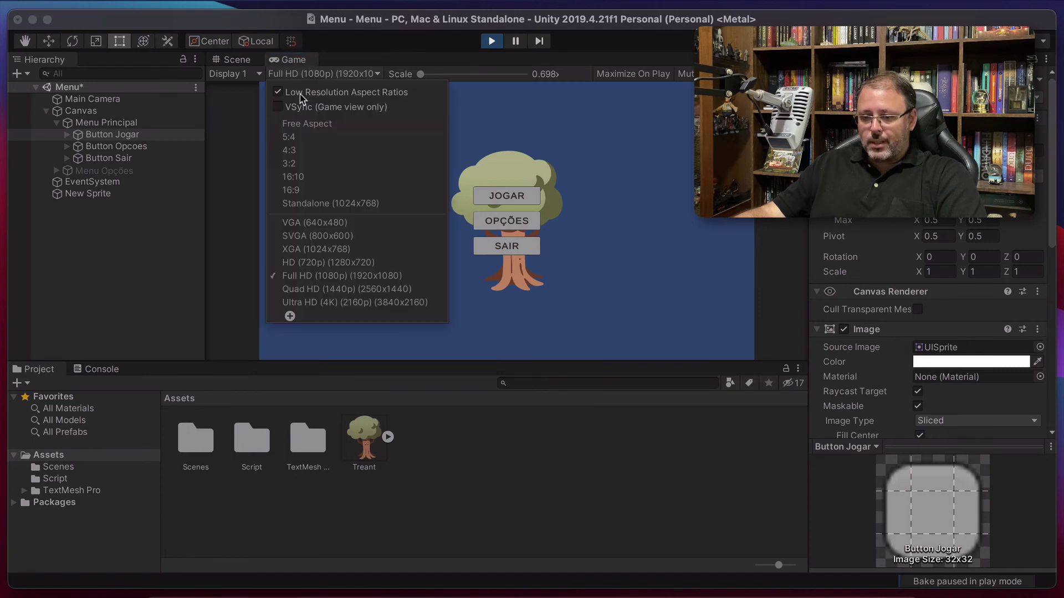
{"action": "left_click", "coordinate": [303, 237]}
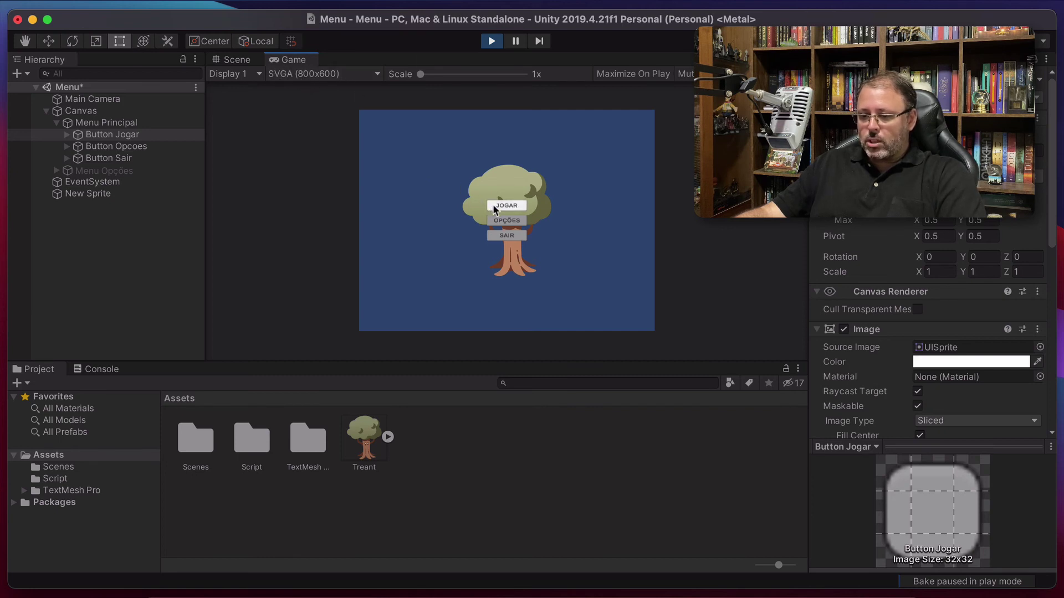
Try a Canvas Scaler Reference Resolution of 800 by 600 on the Canvas during play mode, and stop playing.
{"action": "left_click", "coordinate": [99, 114]}
{"action": "scroll", "coordinate": [882, 443], "scroll_direction": "down", "scroll_amount": 2}
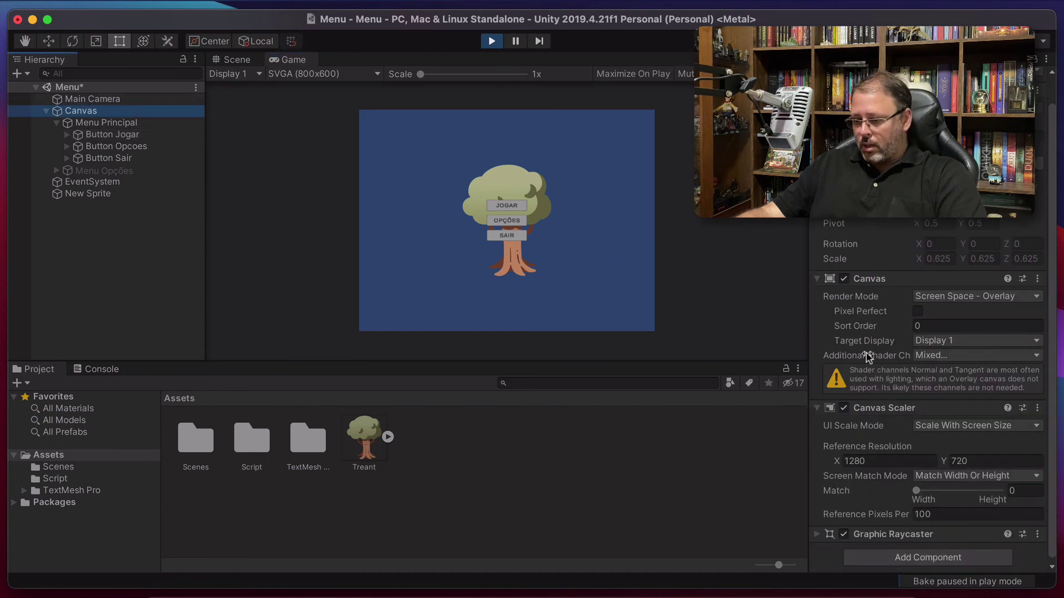
{"action": "left_click", "coordinate": [881, 458]}
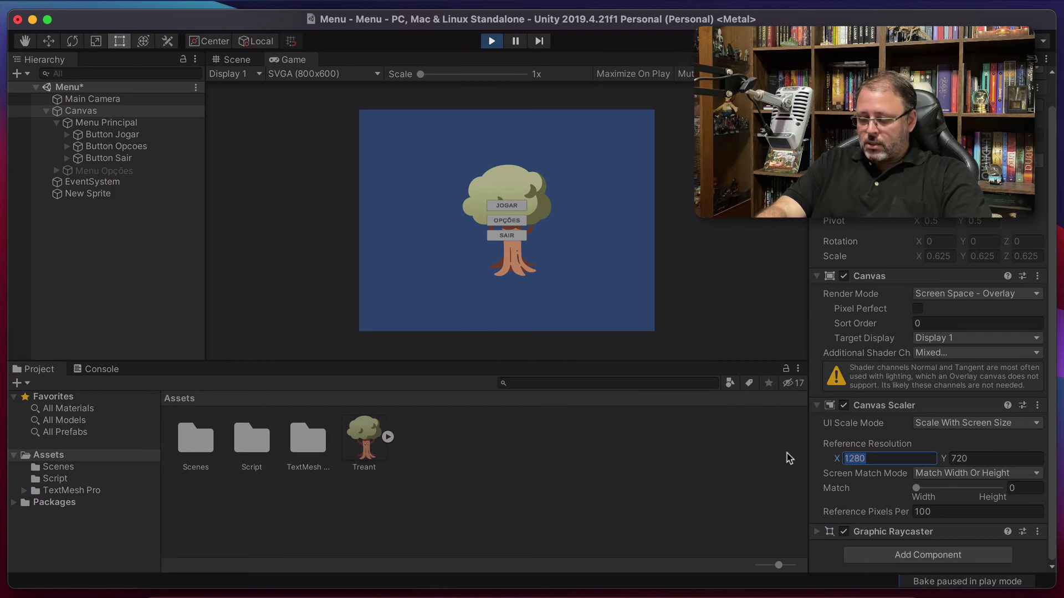
{"action": "type", "text": "800"}
{"action": "key", "text": "Tab"}
{"action": "type", "text": "6"}
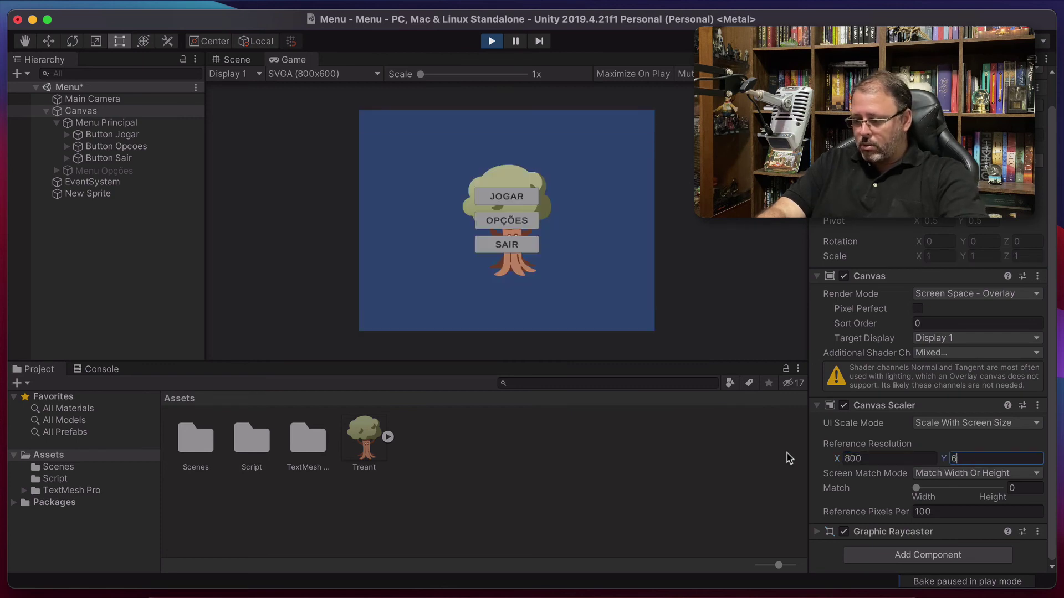
{"action": "type", "text": "00"}
{"action": "key", "text": "Tab"}
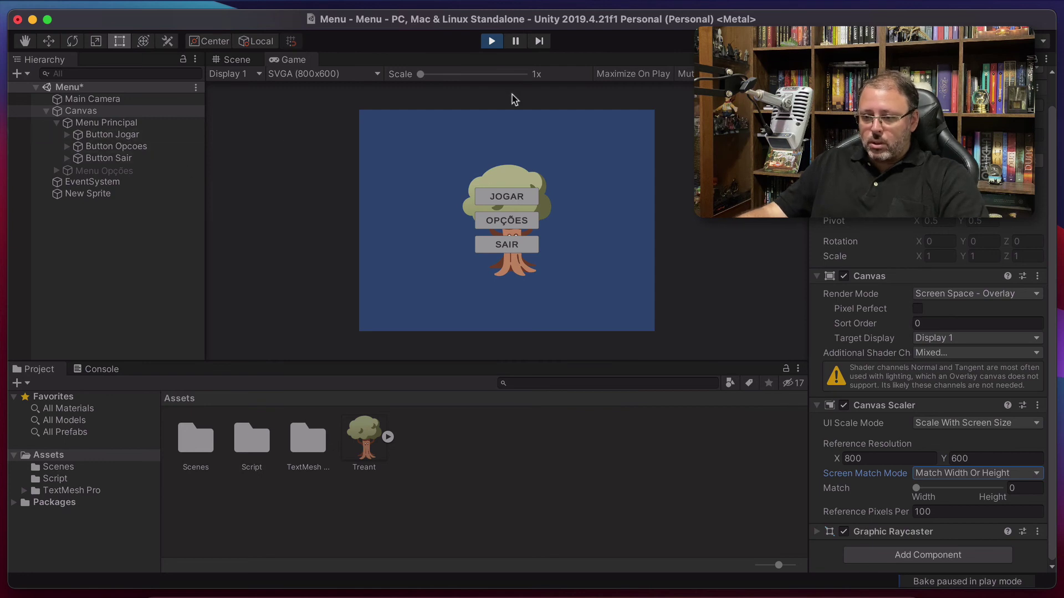
{"action": "left_click", "coordinate": [490, 42]}
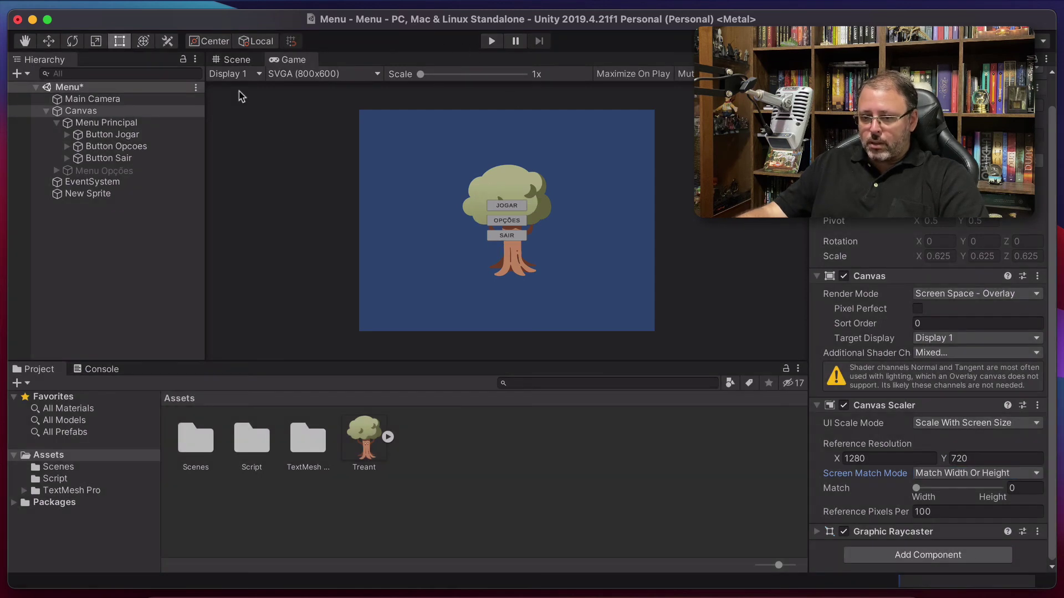
With play mode off, set the Canvas Scaler's Reference Resolution on the Canvas to X 800 and Y 600.
{"action": "left_click", "coordinate": [97, 113]}
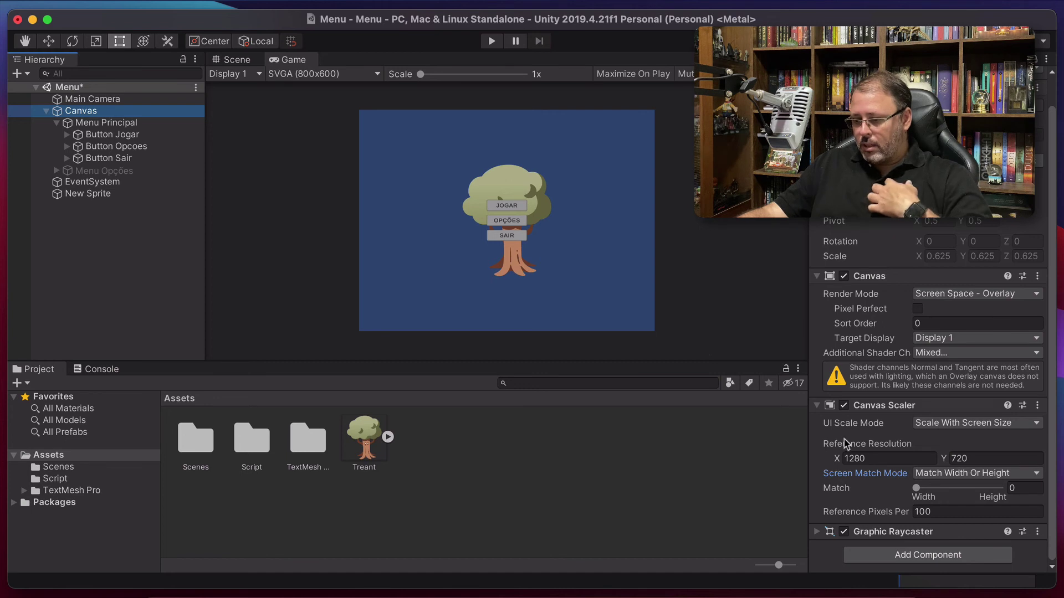
{"action": "left_click", "coordinate": [856, 459]}
{"action": "type", "text": "800"}
{"action": "key", "text": "Tab"}
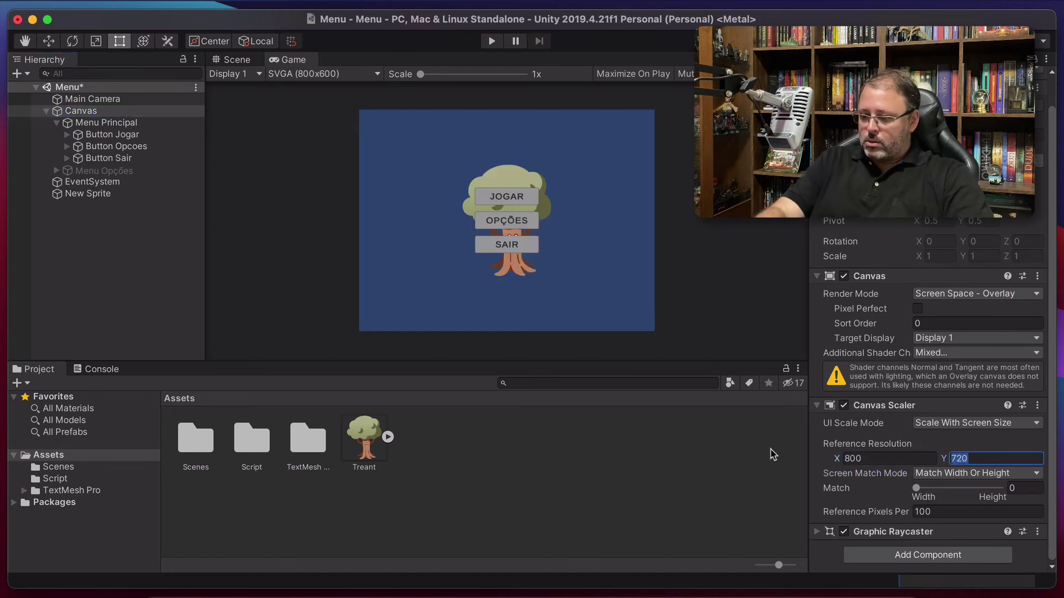
{"action": "type", "text": "600"}
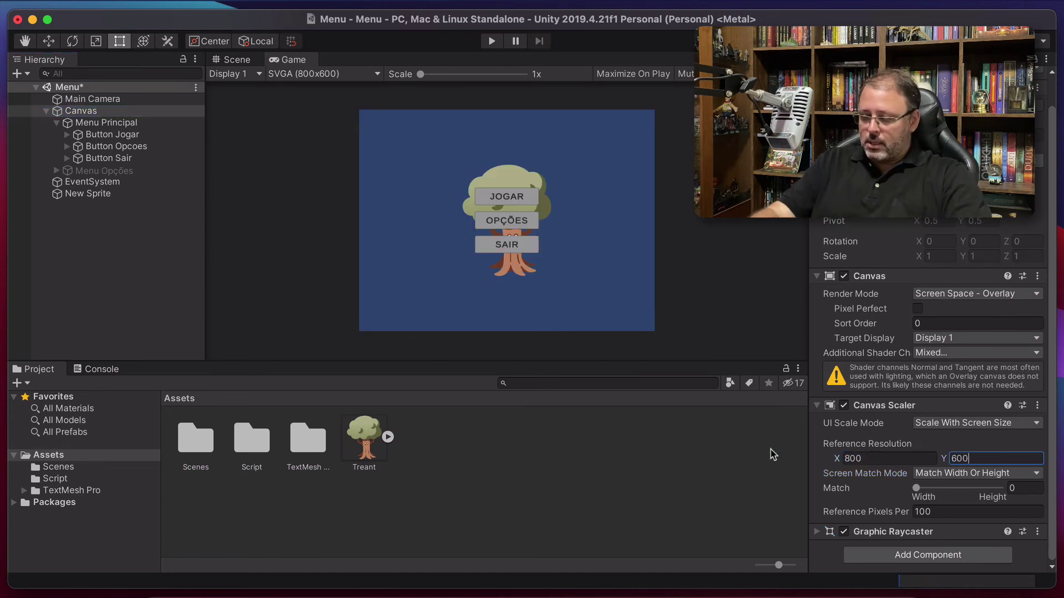
Enlarge Button Jogar in the Scene view to about 1.5 times its width and twice its height, placed above Button Opcoes.
{"action": "left_click", "coordinate": [111, 127]}
{"action": "left_click", "coordinate": [111, 134]}
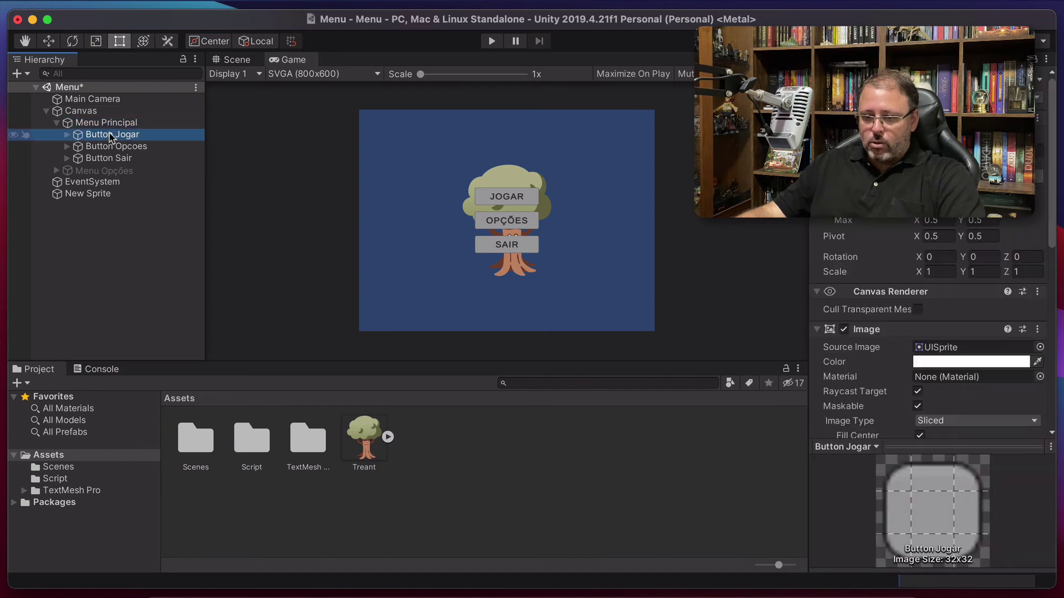
{"action": "left_click", "coordinate": [236, 61]}
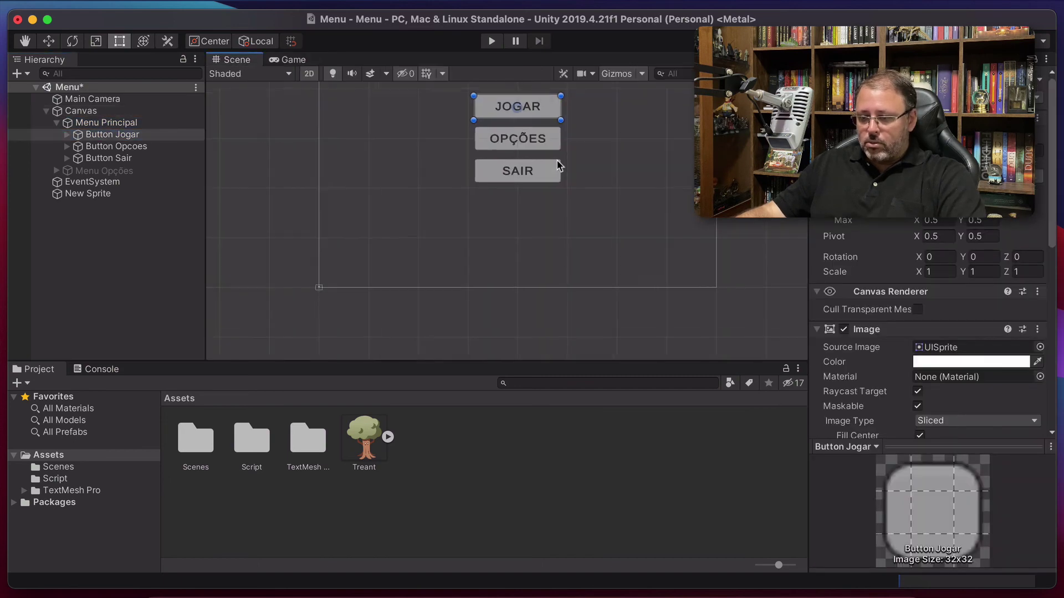
{"action": "scroll", "coordinate": [560, 166], "scroll_direction": "down", "scroll_amount": 4}
{"action": "scroll", "coordinate": [613, 252], "scroll_direction": "down", "scroll_amount": 2}
{"action": "scroll", "coordinate": [594, 142], "scroll_direction": "up", "scroll_amount": 6}
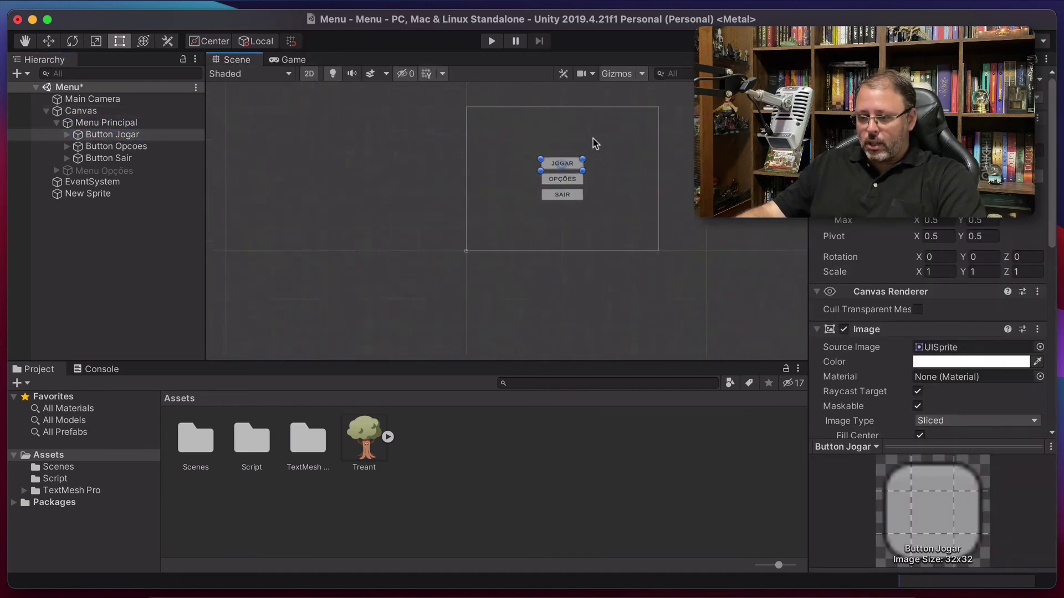
{"action": "scroll", "coordinate": [413, 113], "scroll_direction": "down", "scroll_amount": 3}
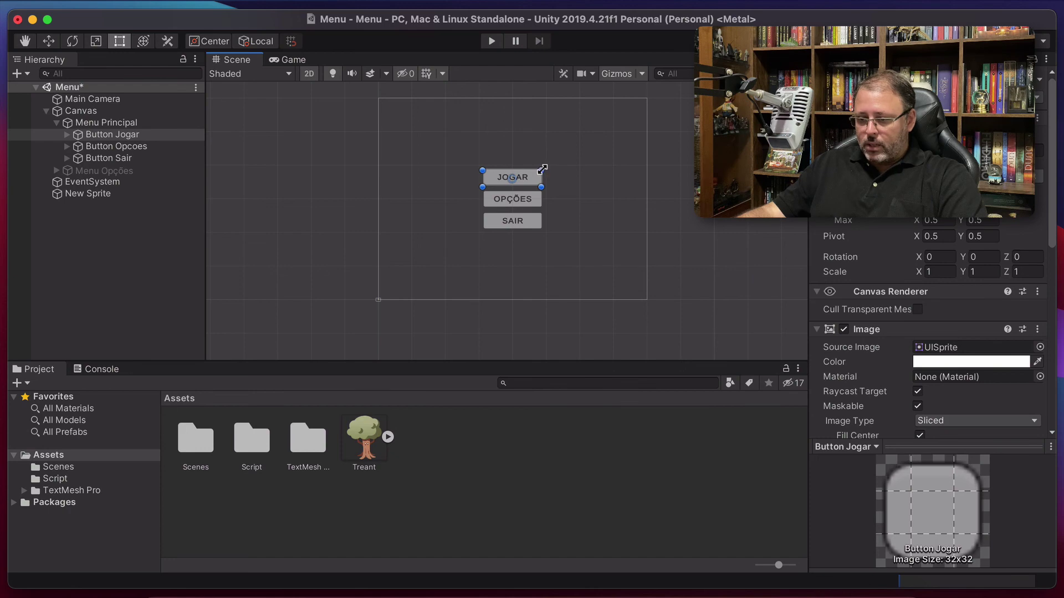
{"action": "left_click_drag", "start_coordinate": [542, 169], "coordinate": [517, 157]}
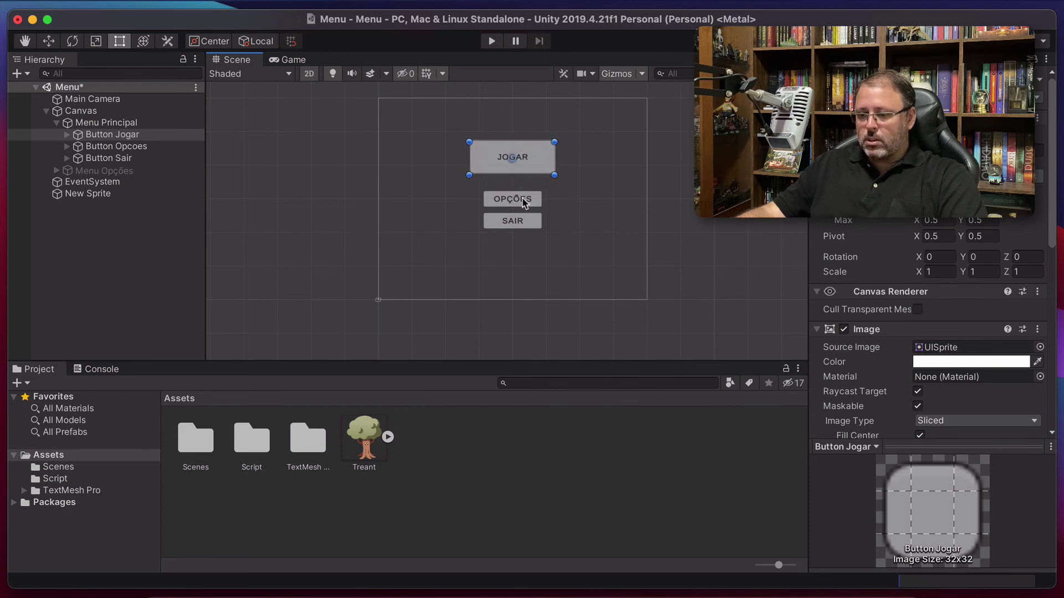
{"action": "left_click", "coordinate": [576, 174]}
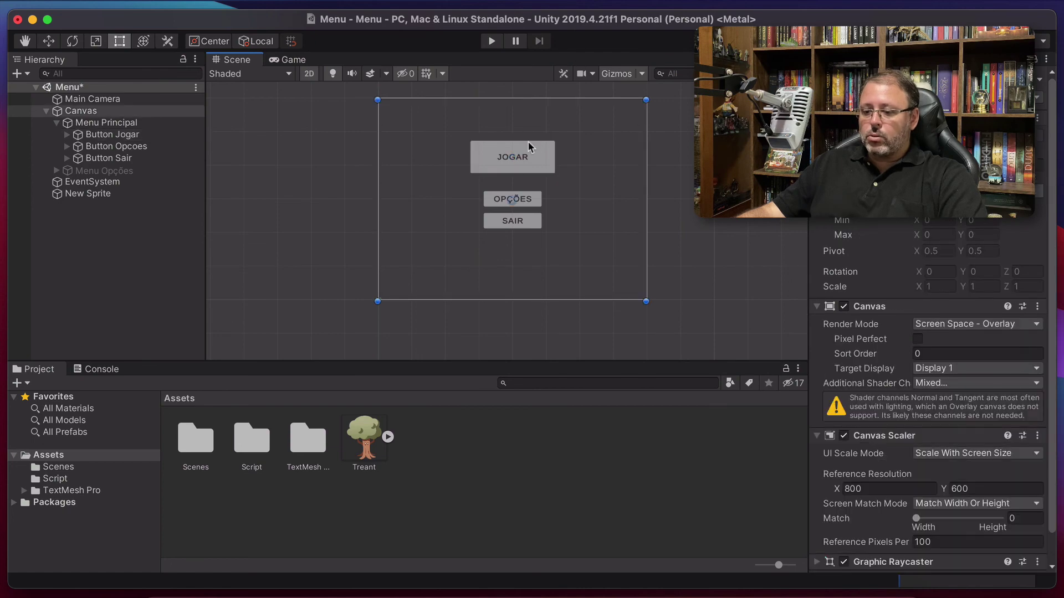
Play the scene and preview the menu at Ultra HD (4K) (3840x2160), Full HD (1920x1080), XGA (1024x768) and VGA (640x480).
{"action": "left_click", "coordinate": [492, 42]}
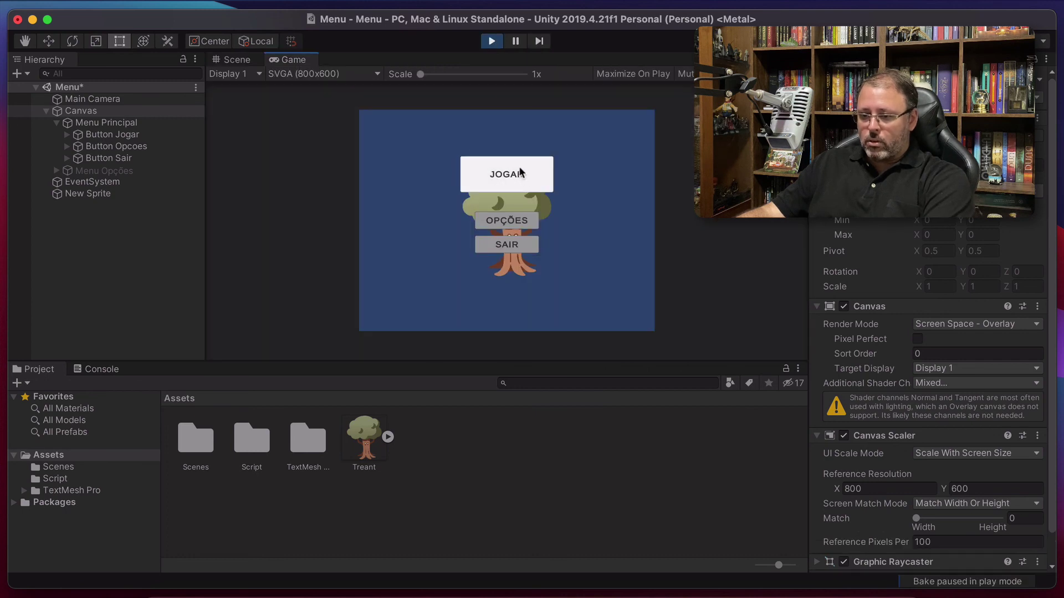
{"action": "left_click", "coordinate": [328, 75]}
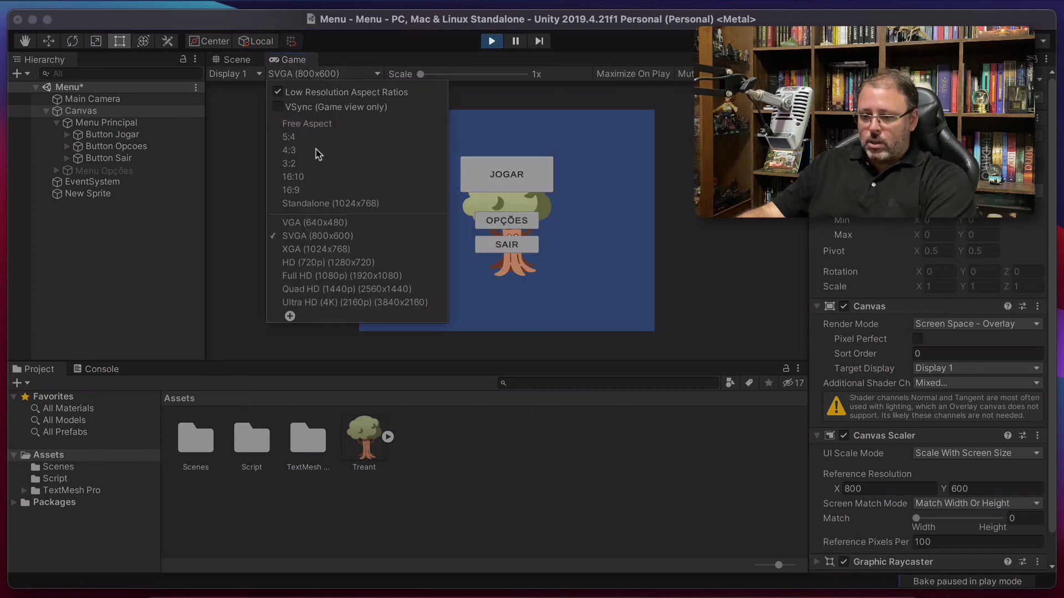
{"action": "left_click", "coordinate": [310, 302]}
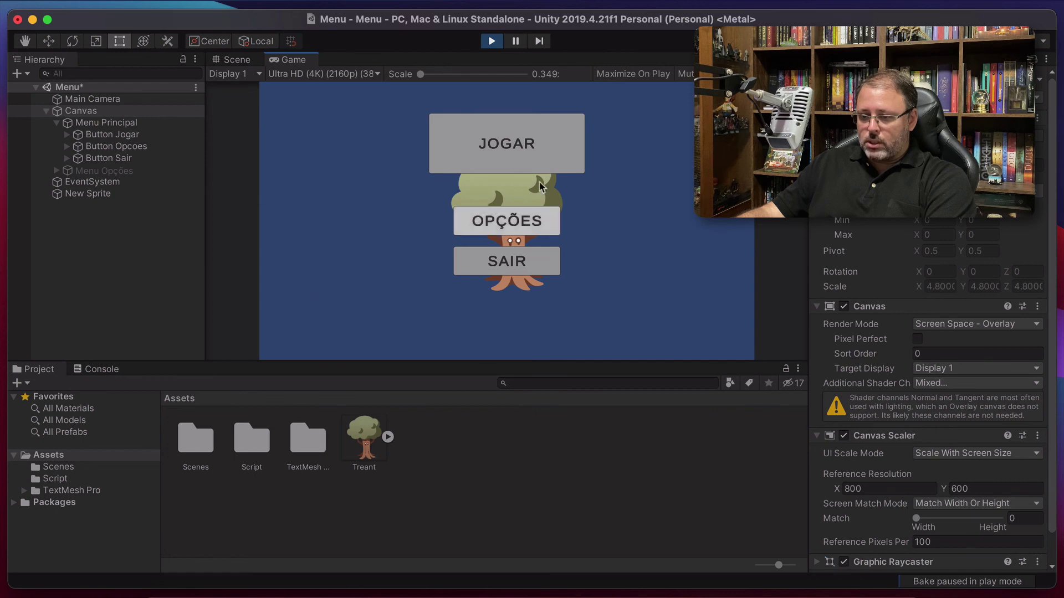
{"action": "left_click", "coordinate": [318, 76]}
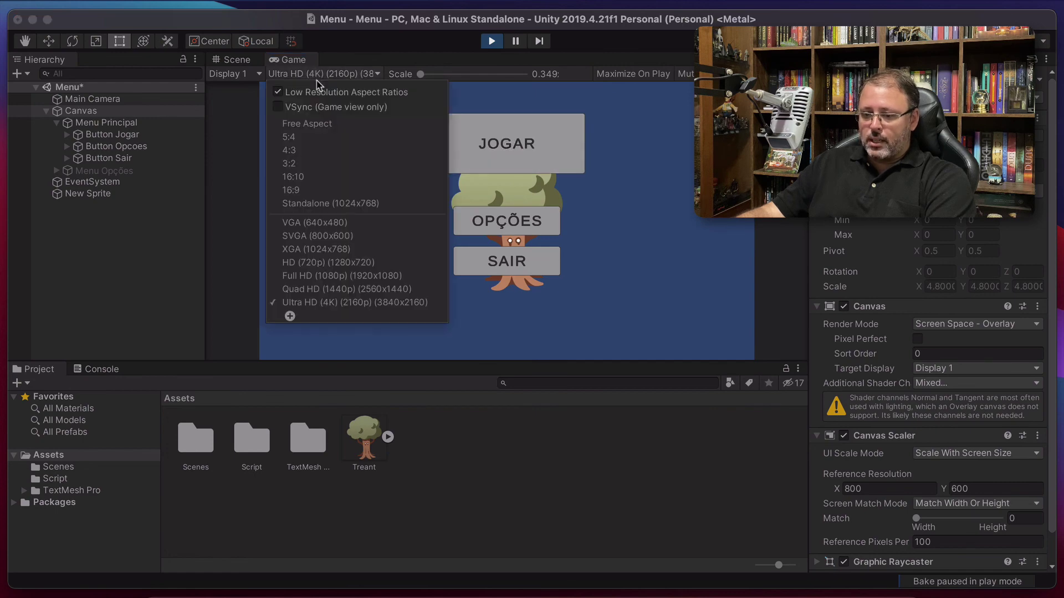
{"action": "left_click", "coordinate": [311, 275]}
{"action": "left_click", "coordinate": [292, 78]}
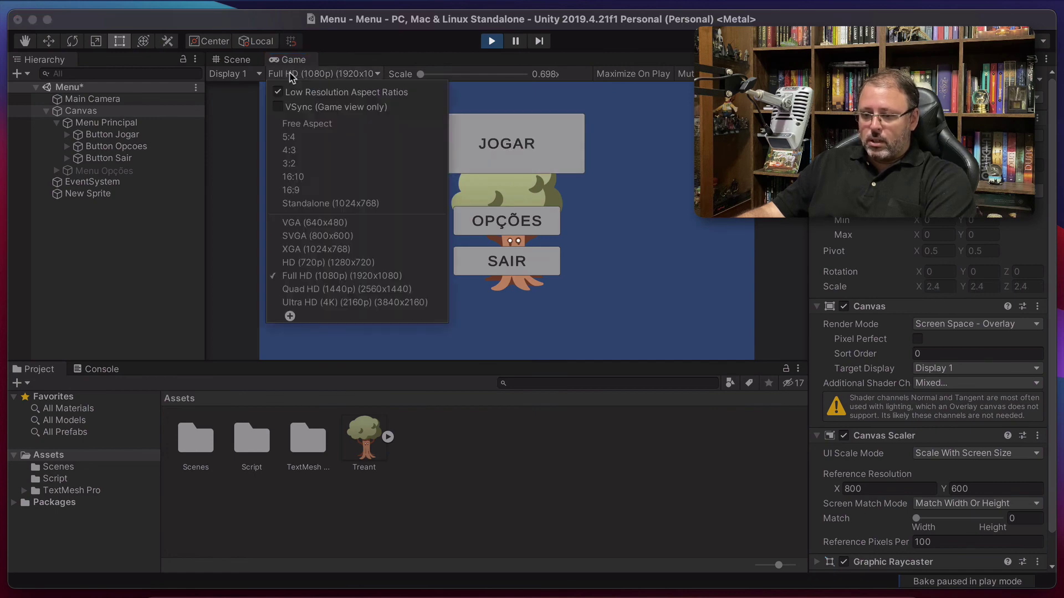
{"action": "left_click", "coordinate": [303, 250]}
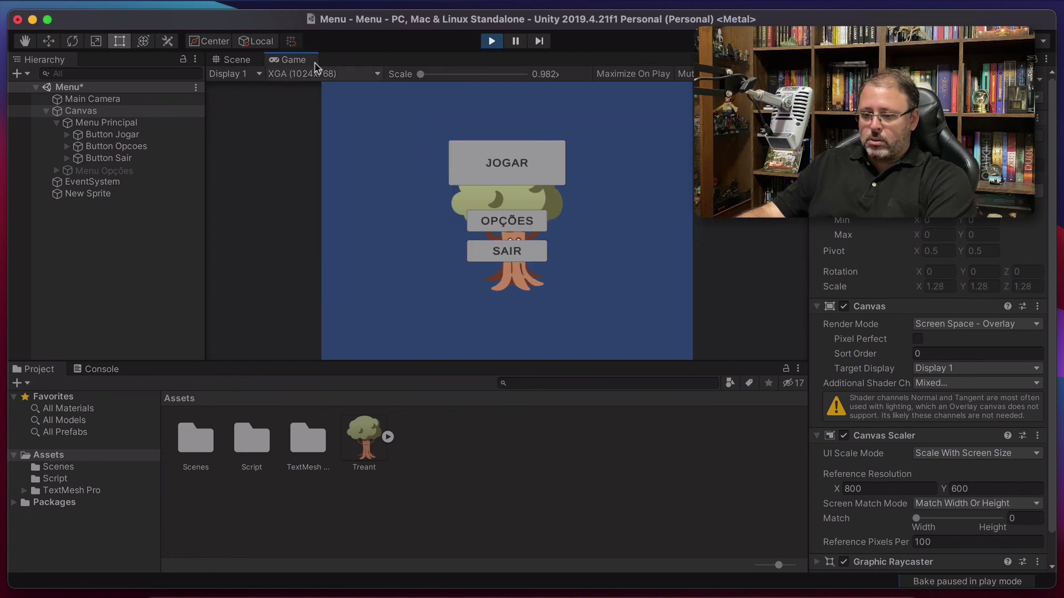
{"action": "left_click", "coordinate": [310, 77]}
{"action": "left_click", "coordinate": [308, 223]}
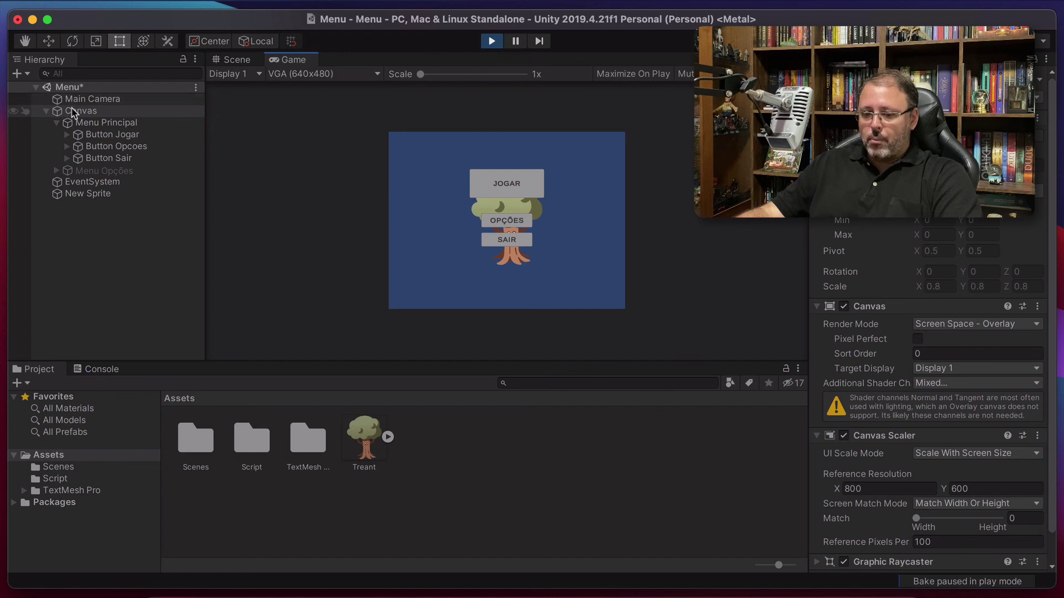
Check the Canvas Scaler's UI Scale Mode options, keep Scale With Screen Size, and stop playing.
{"action": "scroll", "coordinate": [991, 455], "scroll_direction": "down", "scroll_amount": 1}
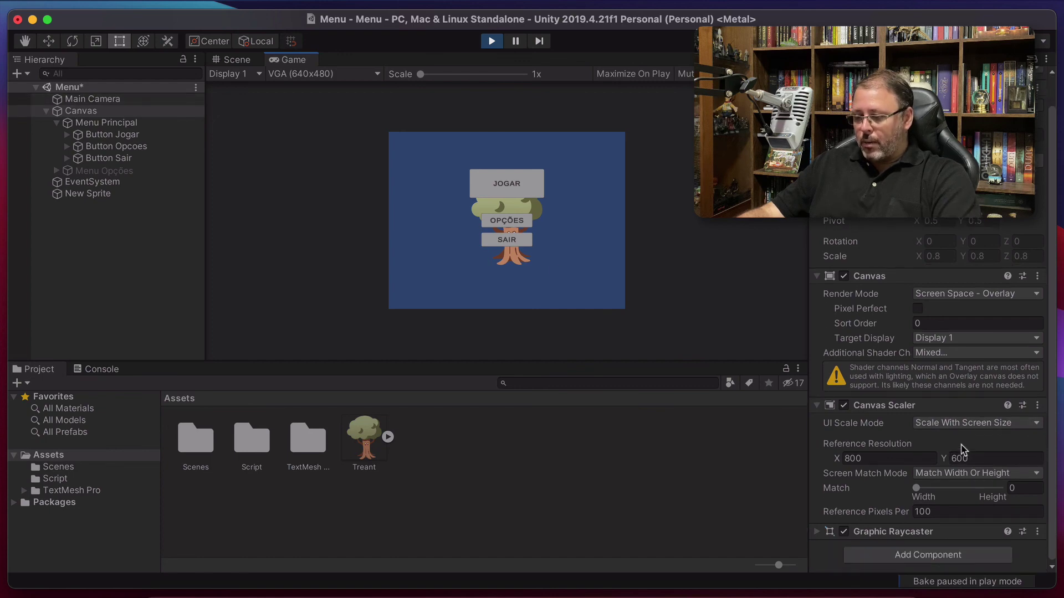
{"action": "left_click", "coordinate": [976, 425]}
{"action": "left_click", "coordinate": [975, 428]}
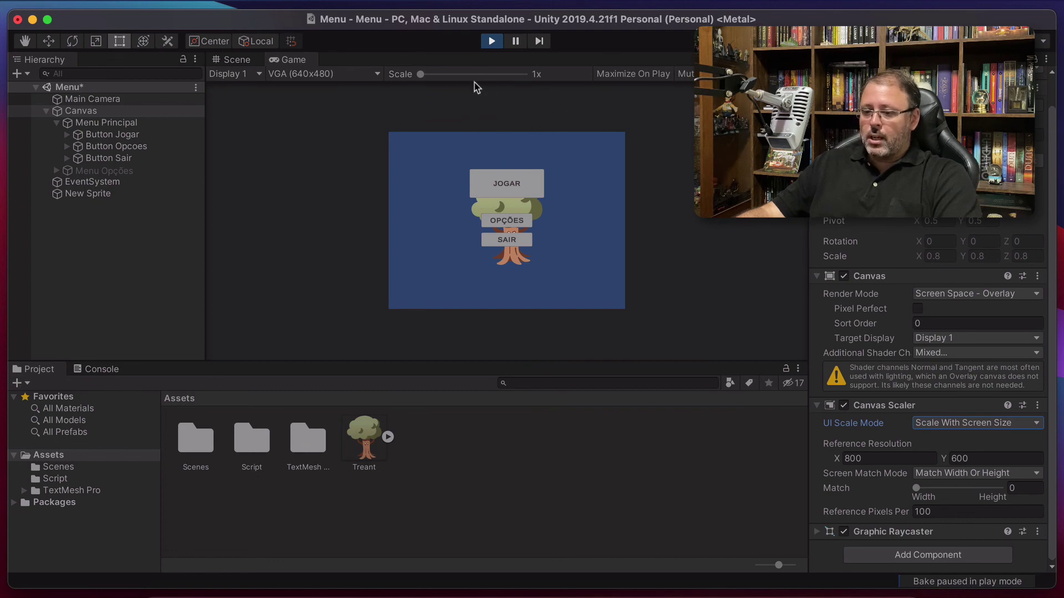
{"action": "left_click", "coordinate": [490, 41]}
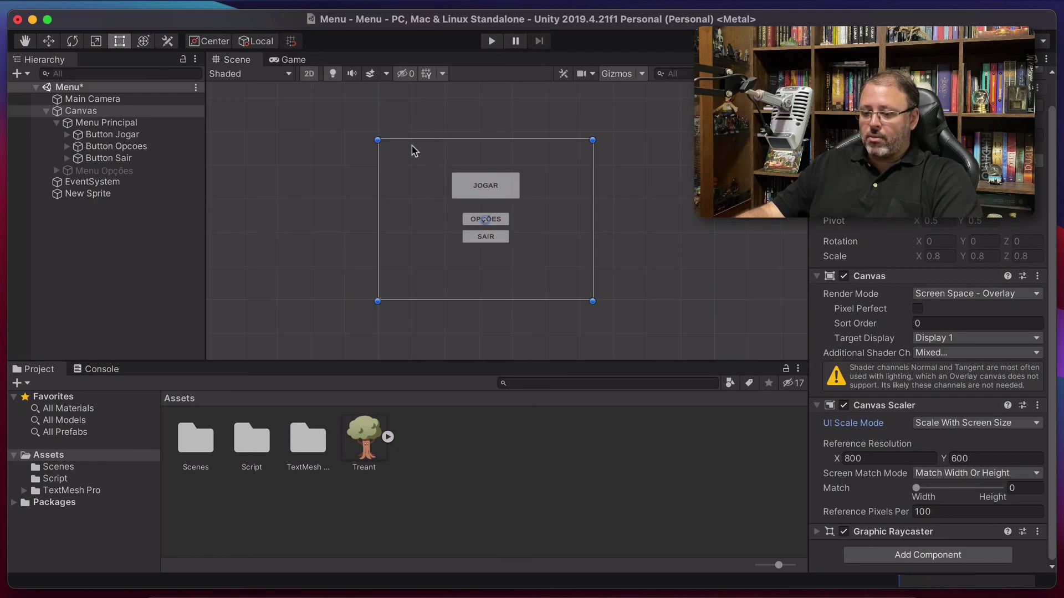
Shrink Button Jogar in the Scene view to about Button Opcoes' width and center it just above that button, then deselect it.
{"action": "left_click", "coordinate": [481, 199]}
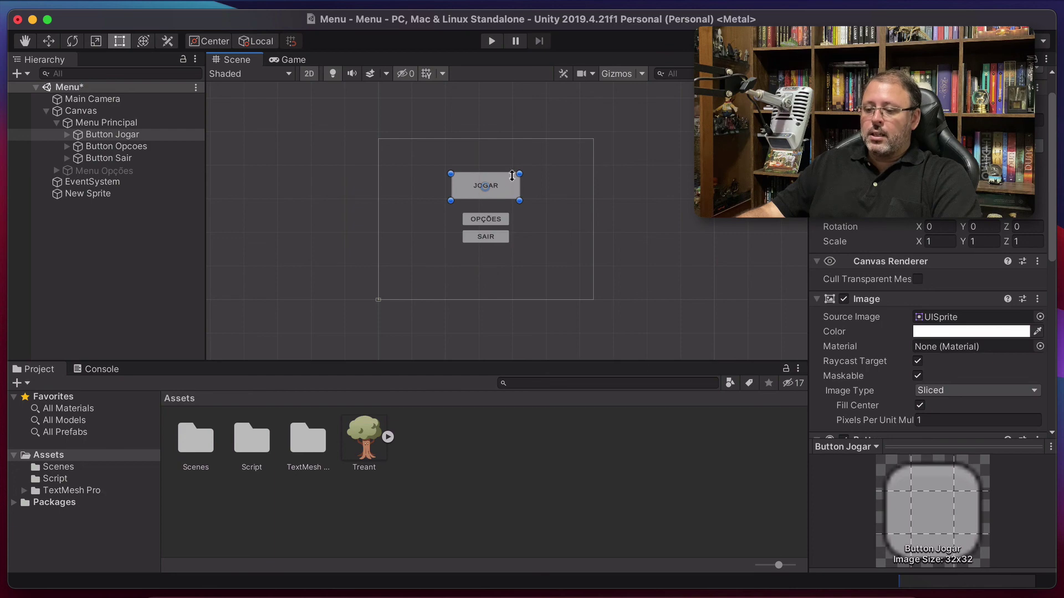
{"action": "left_click_drag", "start_coordinate": [517, 176], "coordinate": [497, 190]}
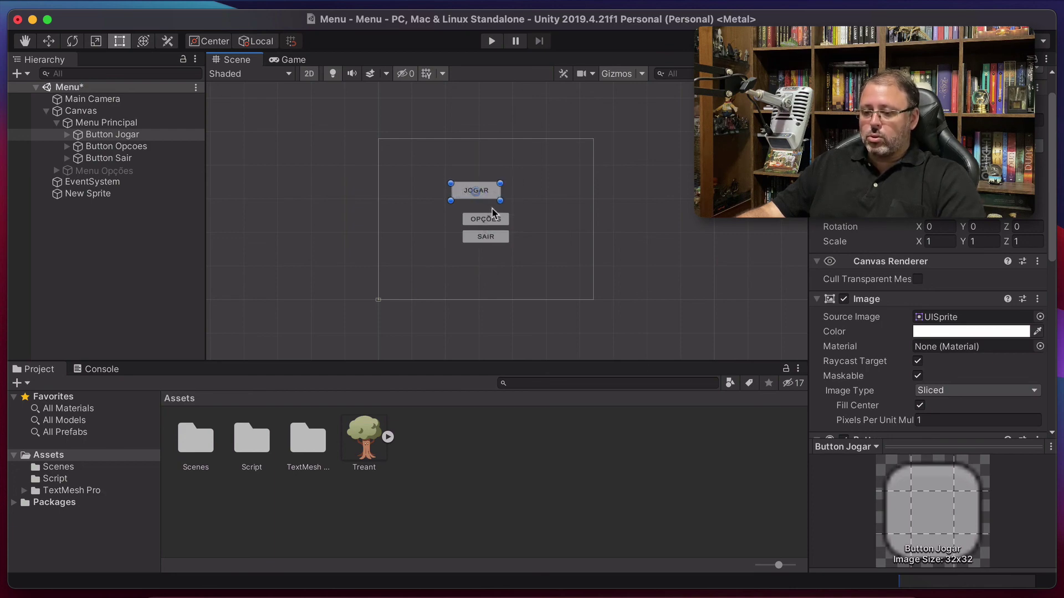
{"action": "left_click_drag", "start_coordinate": [478, 195], "coordinate": [487, 200]}
{"action": "left_click", "coordinate": [571, 205]}
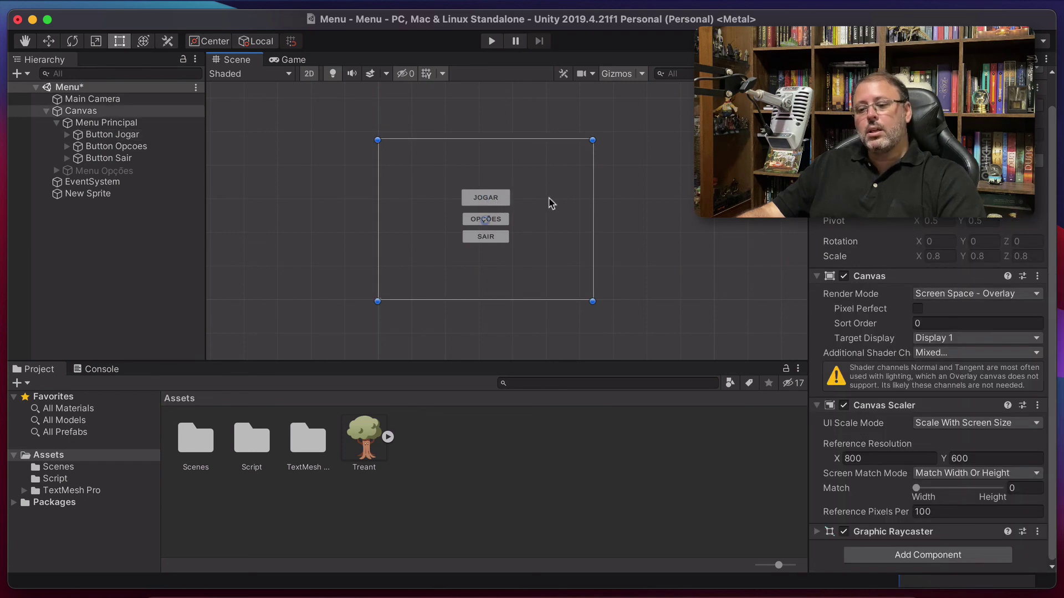